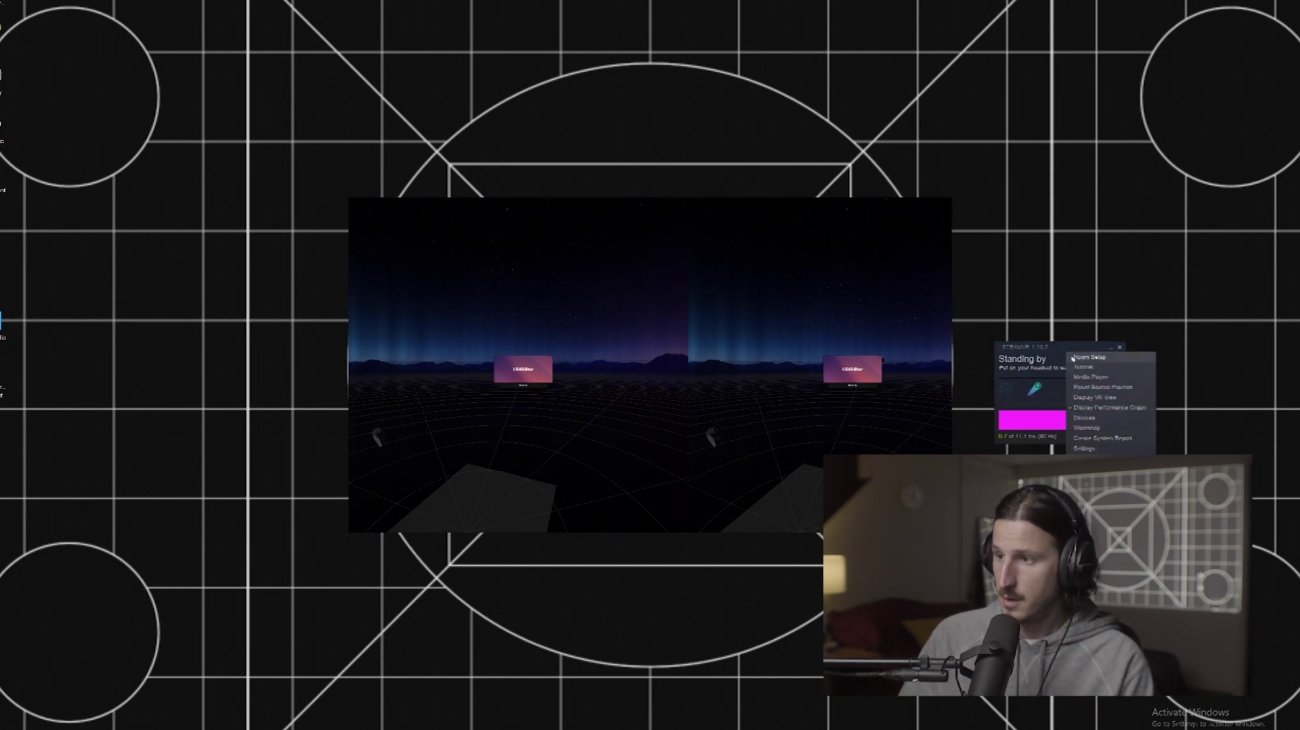
# Start a room-scale Room Setup in SteamVR and calibrate the floor height
pyautogui.click(1090, 366)
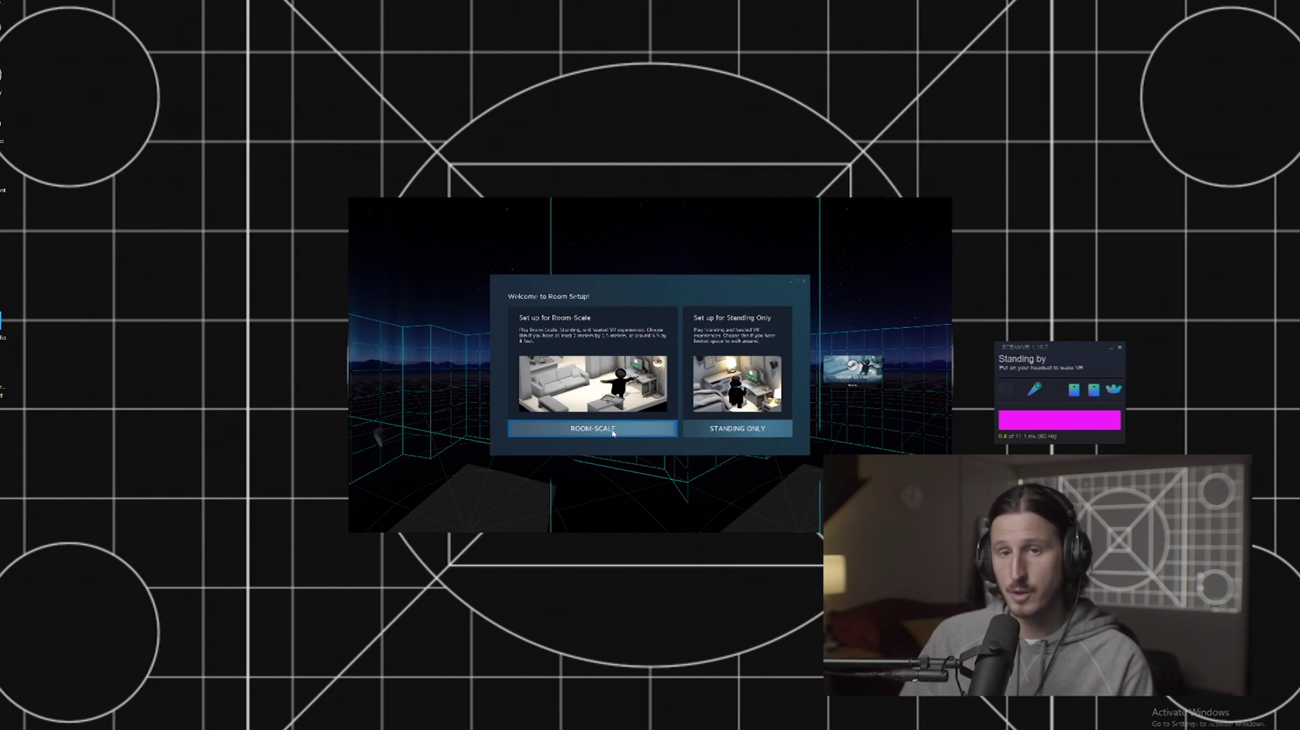
pyautogui.click(613, 428)
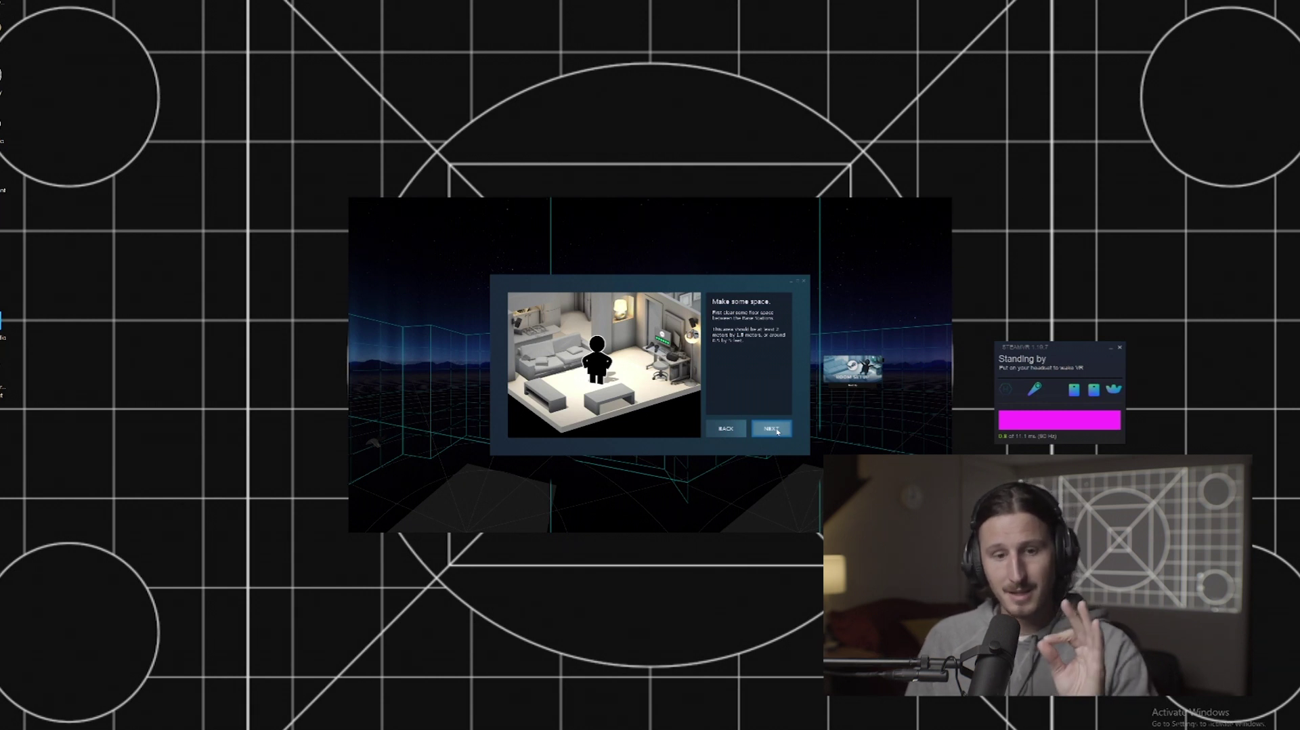
pyautogui.click(776, 429)
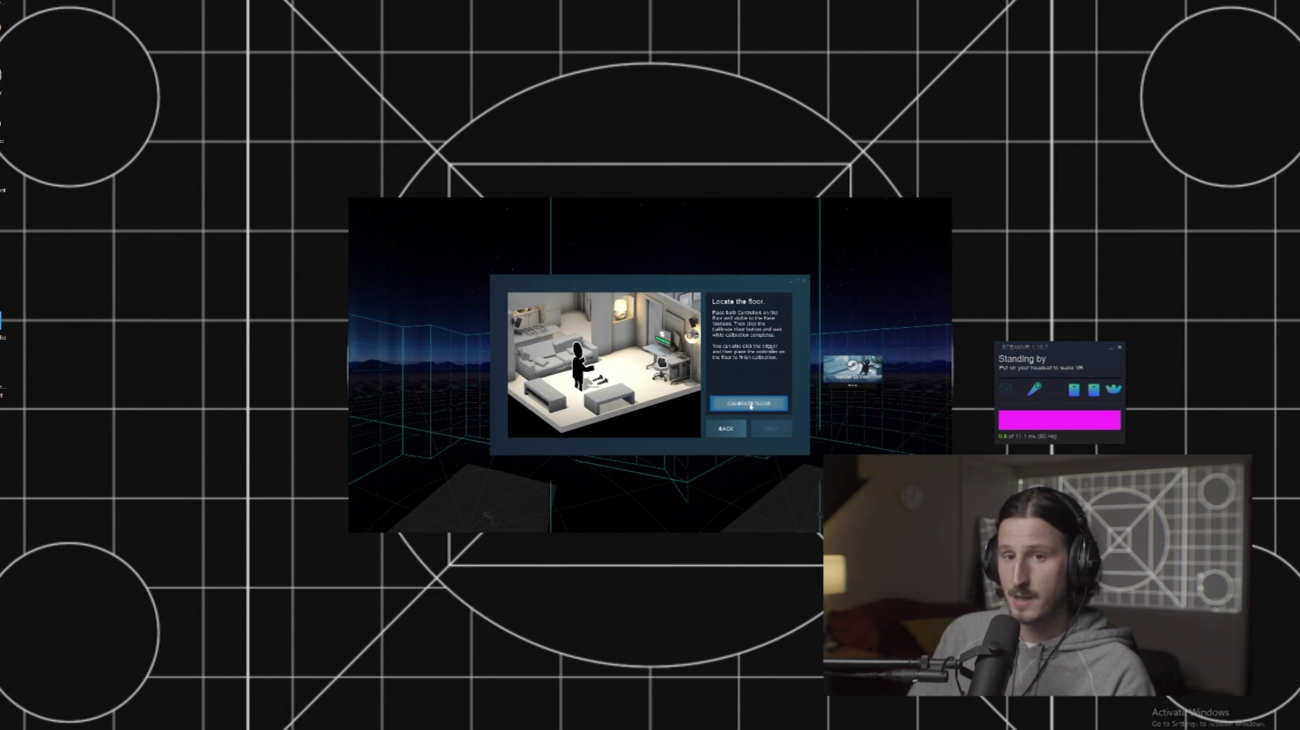
pyautogui.click(749, 404)
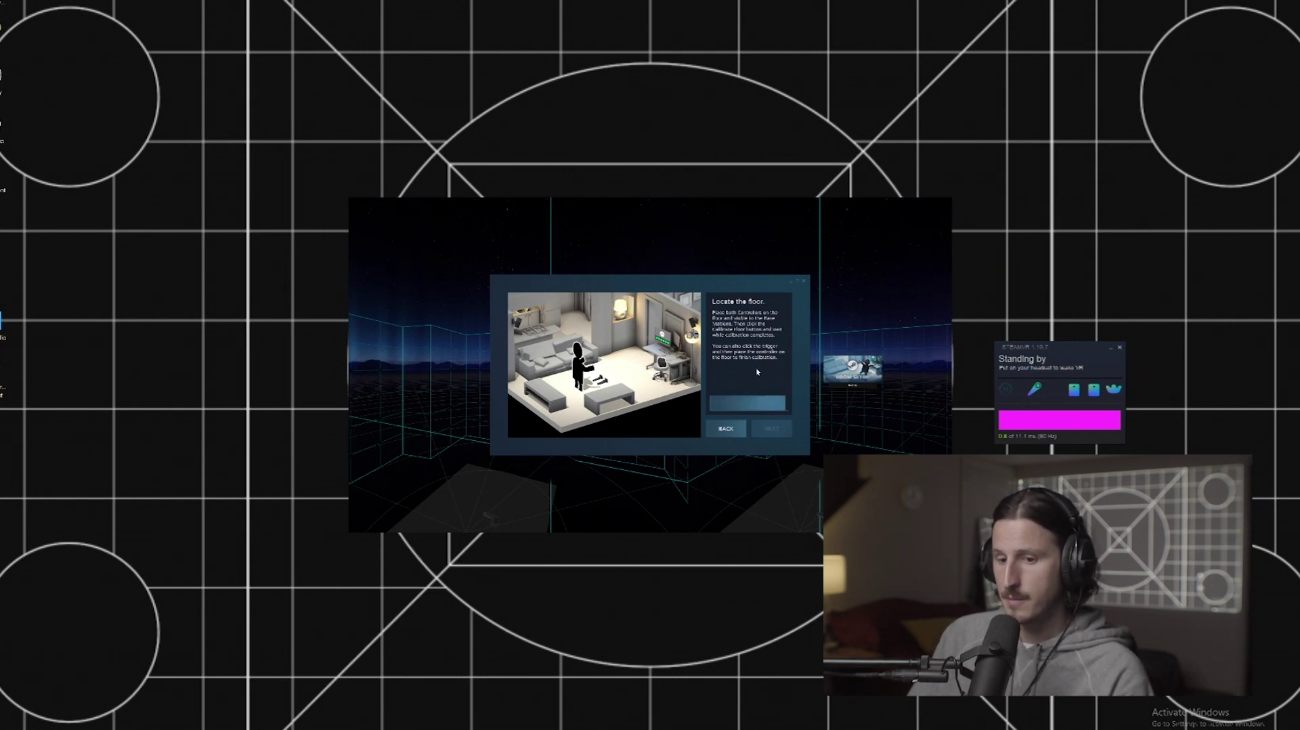
pyautogui.click(775, 431)
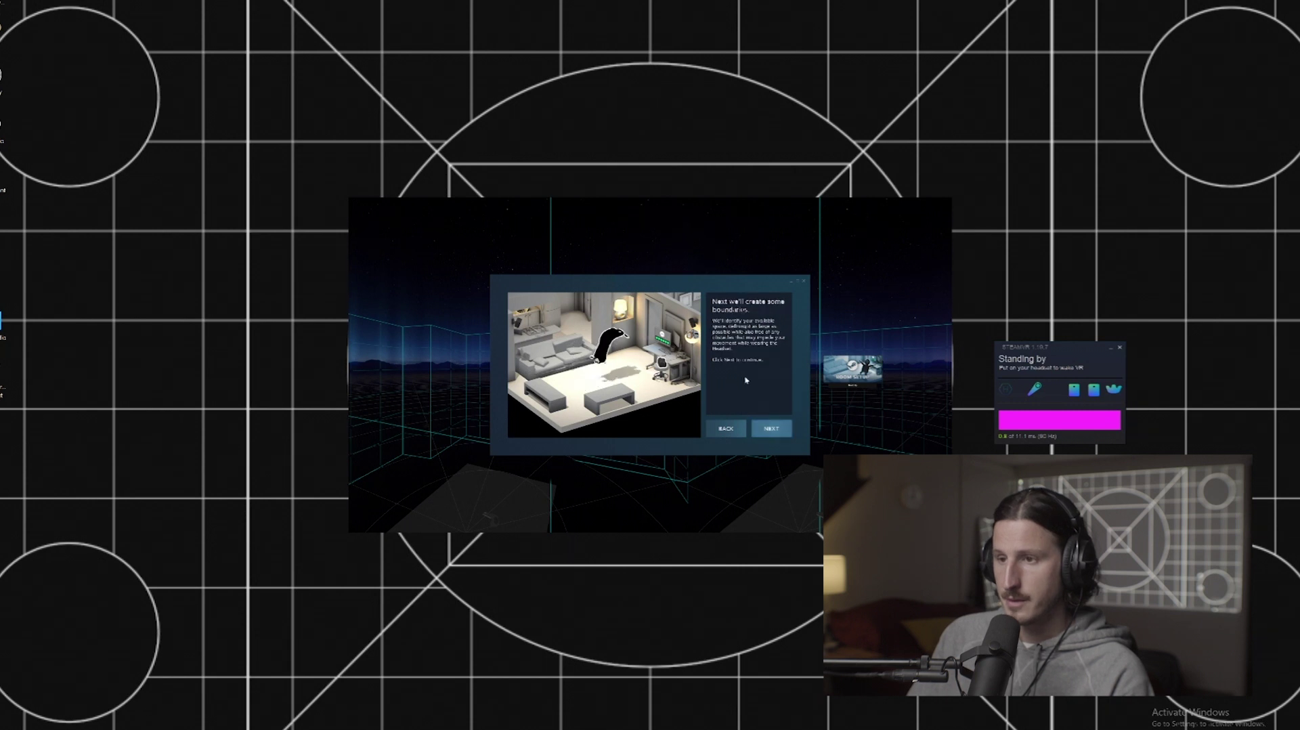
# Trace the room's boundary corners in Advanced Mode and accept the outline
pyautogui.click(774, 430)
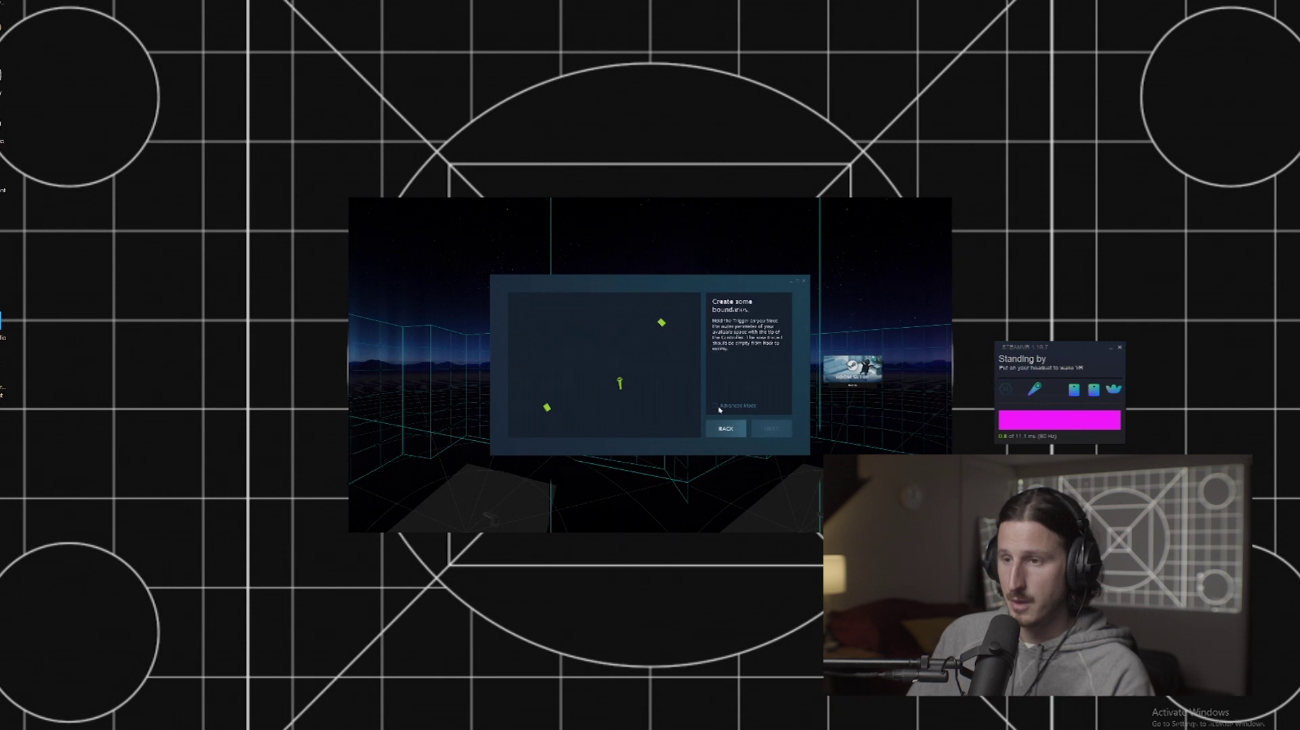
pyautogui.click(769, 405)
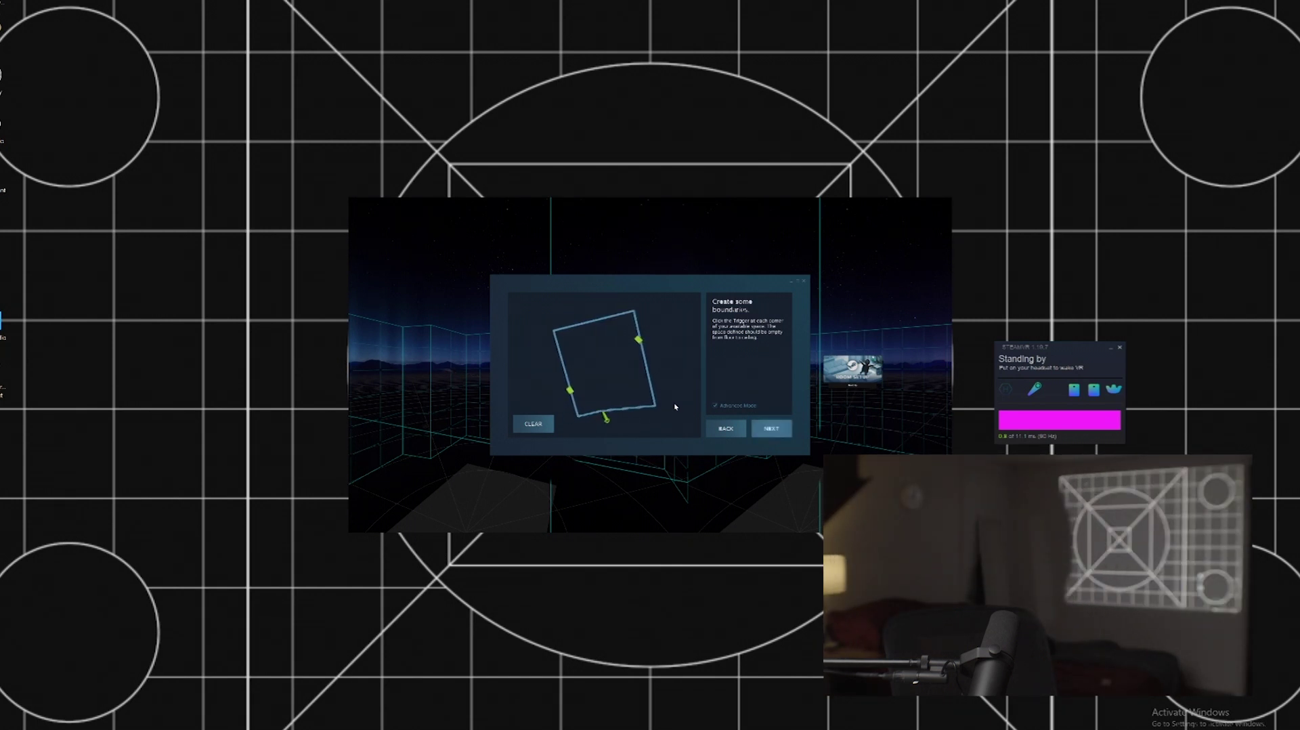
pyautogui.click(778, 432)
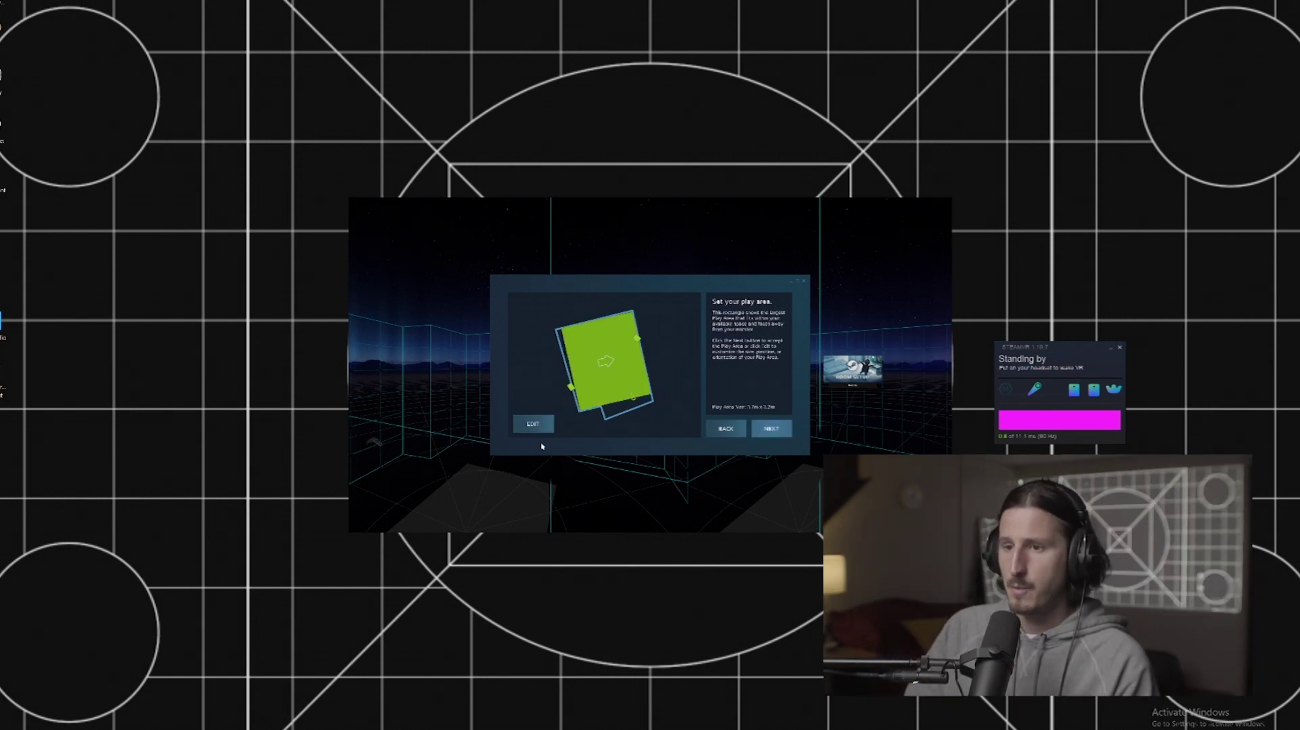
# Rotate the play area rectangle to a flatter angle and shrink it to fit the room
pyautogui.click(533, 424)
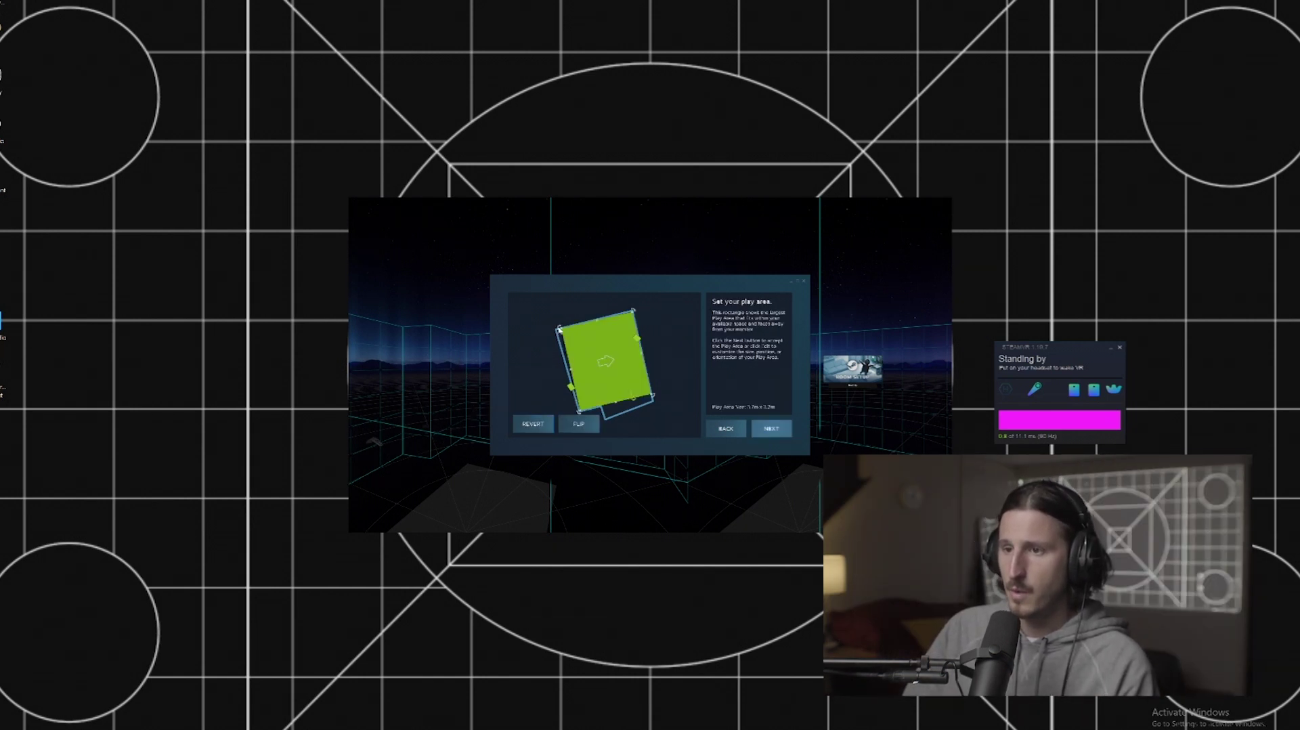
pyautogui.moveTo(559, 330); pyautogui.dragTo(559, 381)
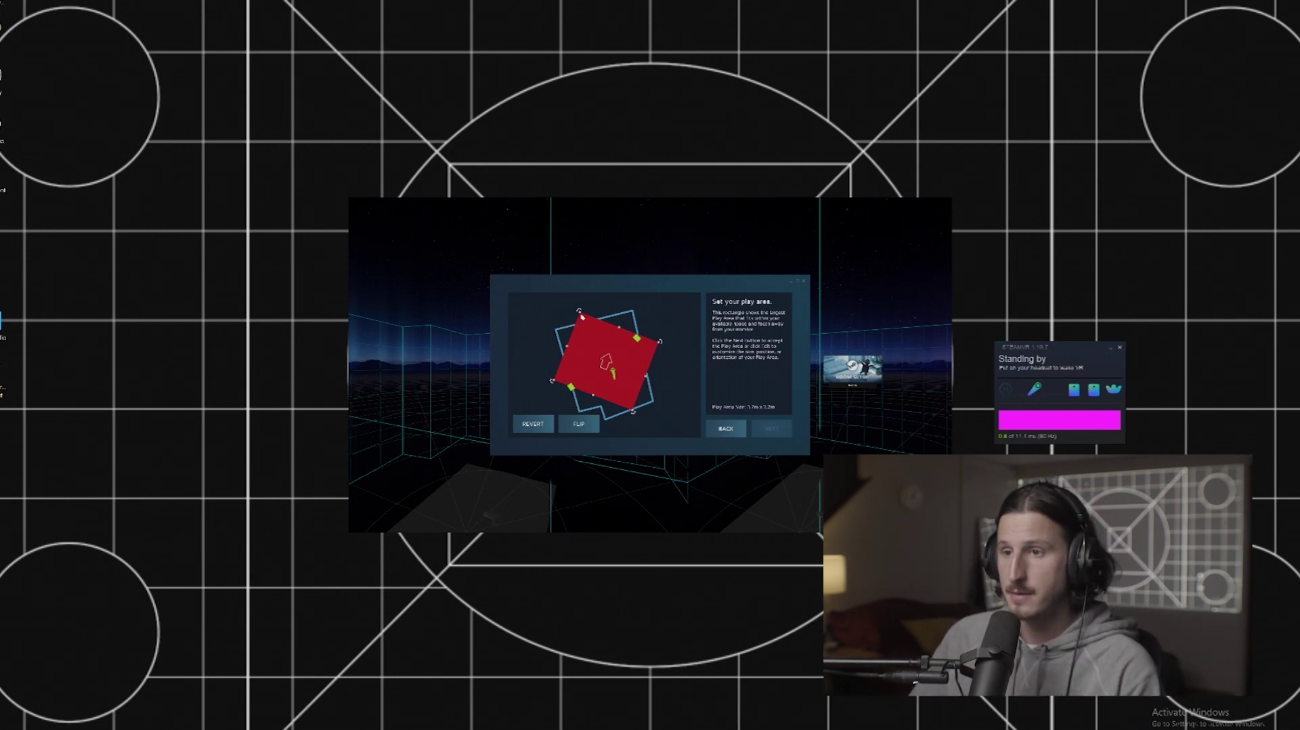
pyautogui.moveTo(578, 311); pyautogui.dragTo(566, 348)
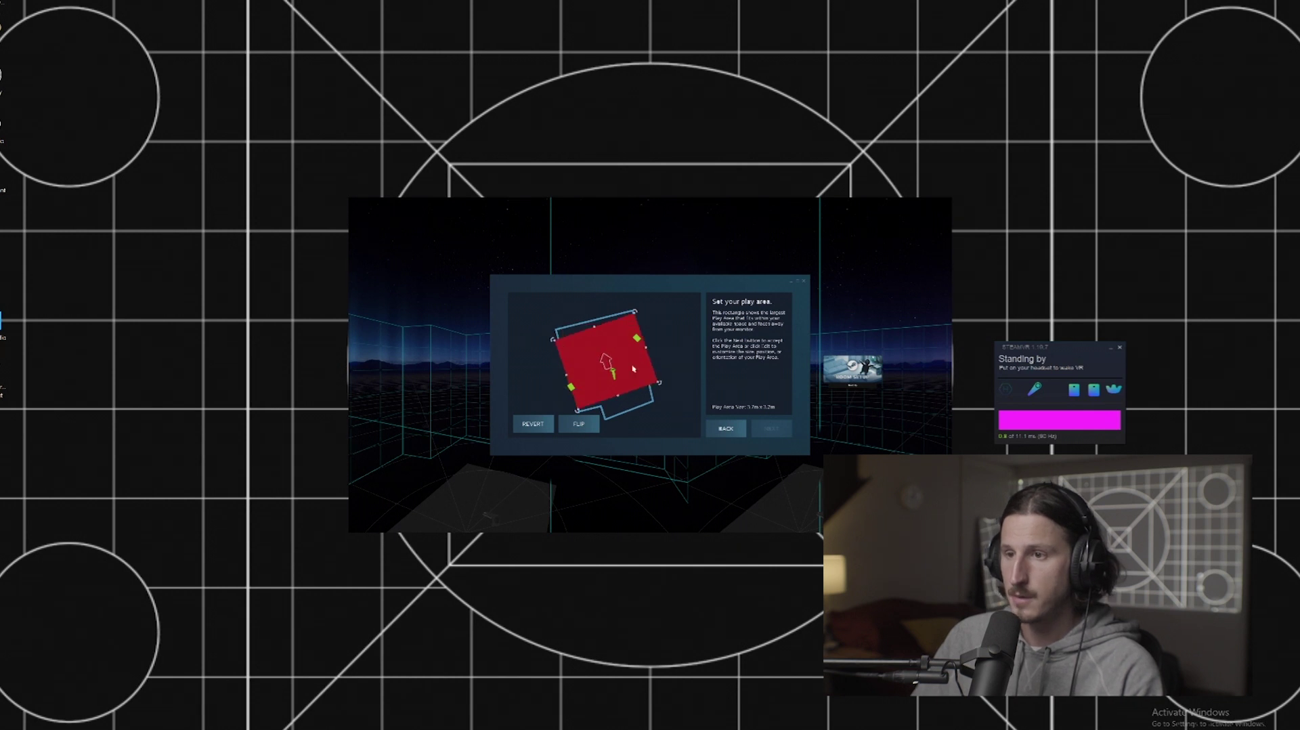
pyautogui.moveTo(647, 348); pyautogui.dragTo(627, 368)
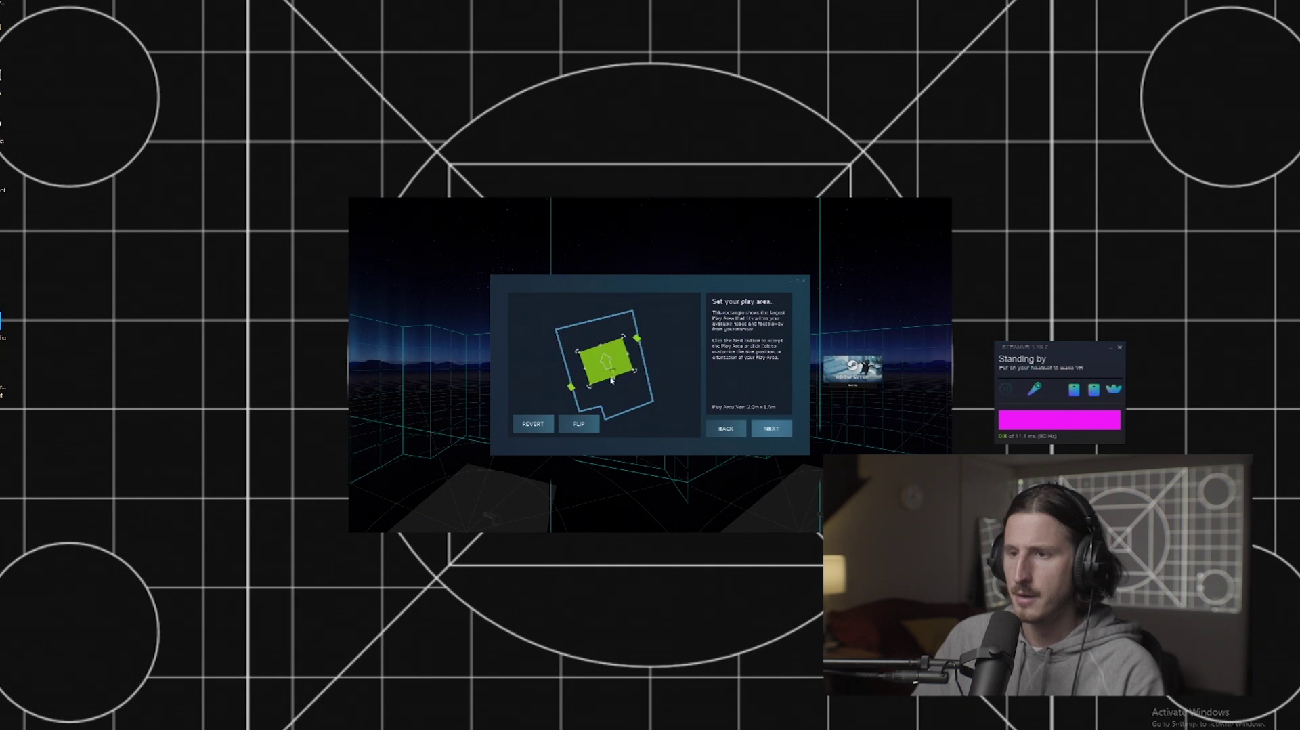
# Centre the play area inside the room outline and finish Room Setup
pyautogui.moveTo(622, 367); pyautogui.dragTo(622, 353)
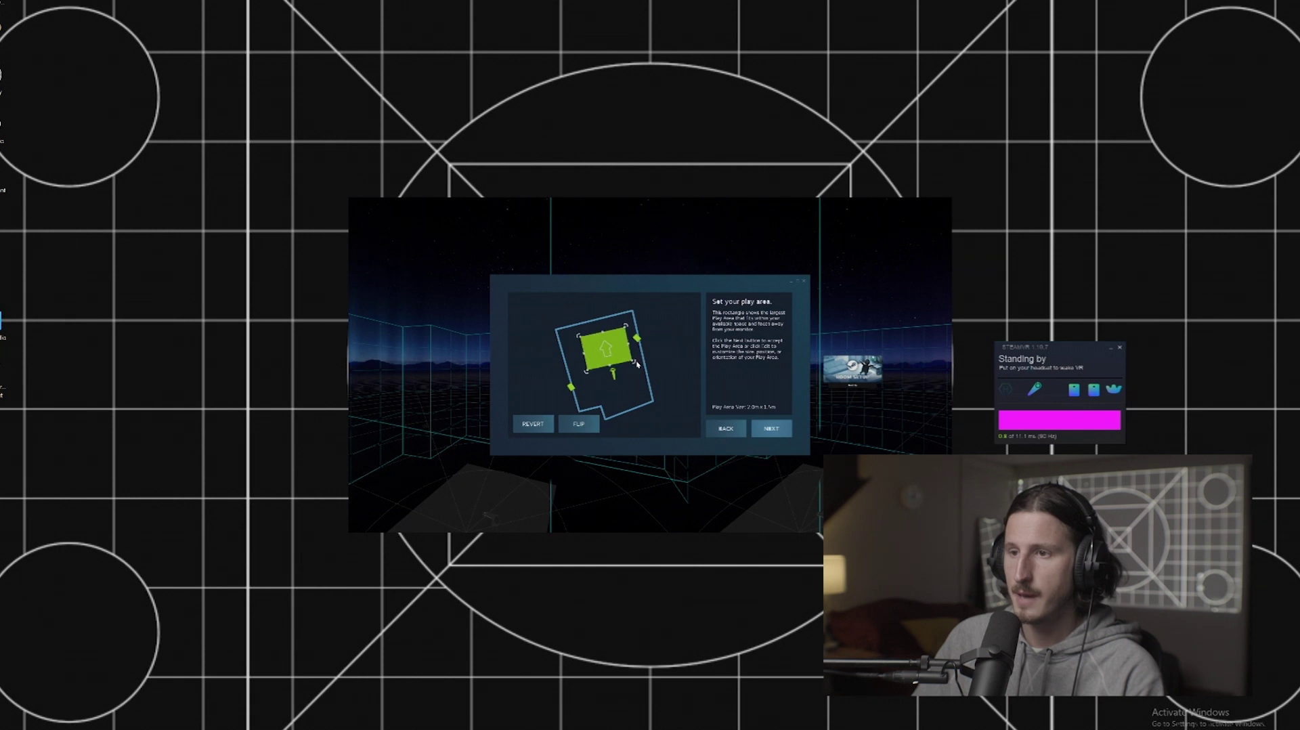
pyautogui.moveTo(625, 360); pyautogui.dragTo(635, 352)
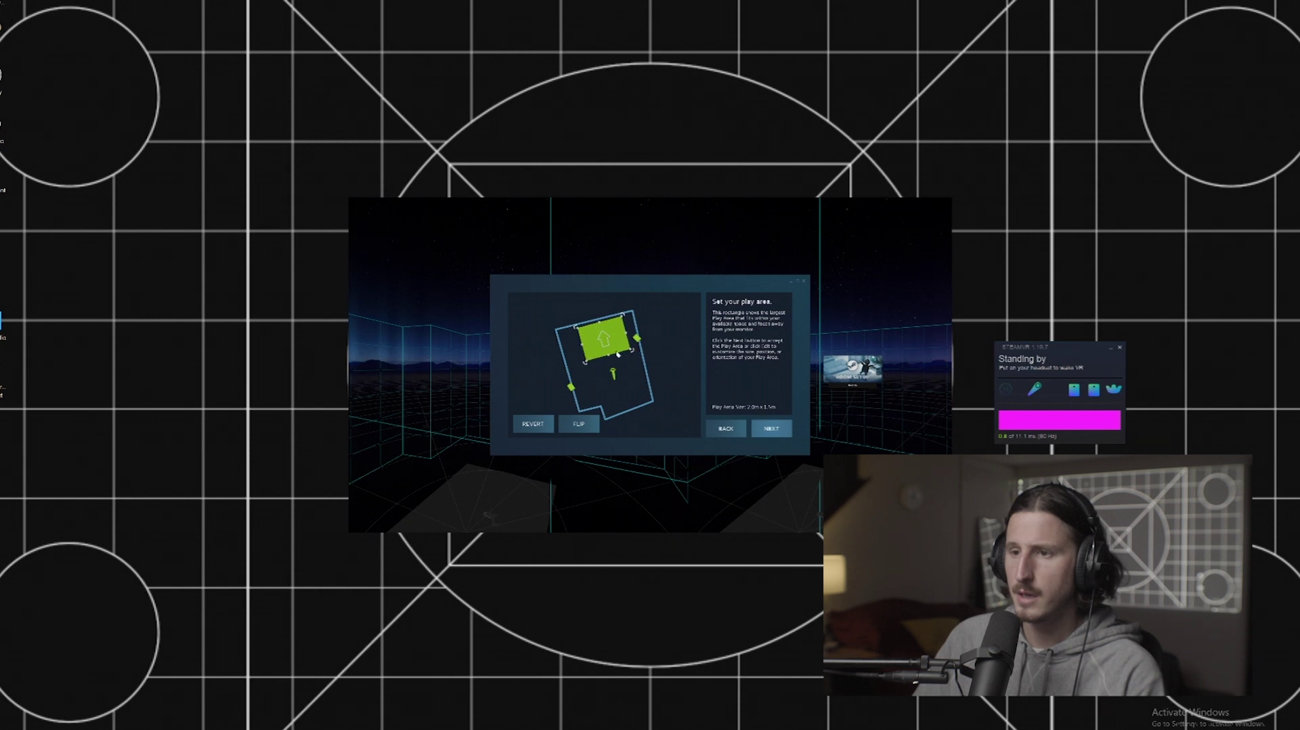
pyautogui.moveTo(618, 353); pyautogui.dragTo(614, 351)
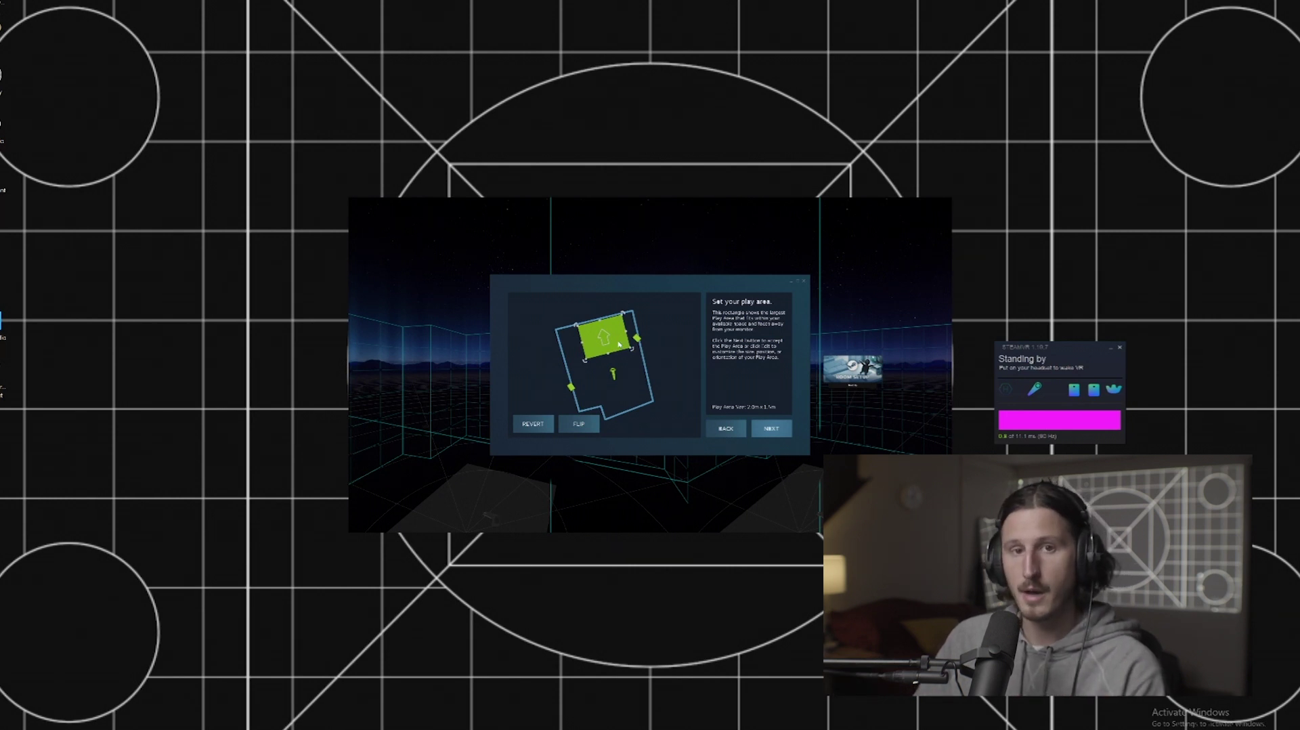
pyautogui.moveTo(620, 344); pyautogui.dragTo(627, 378)
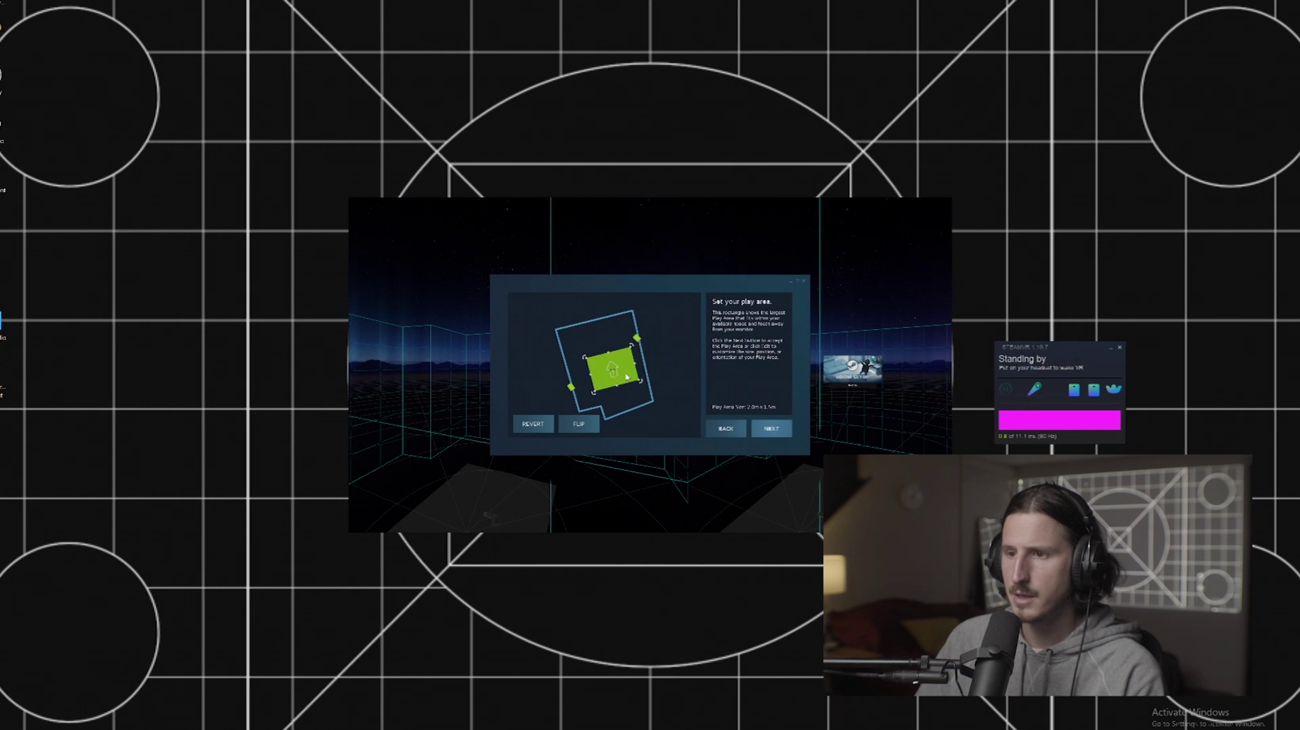
pyautogui.moveTo(627, 377); pyautogui.dragTo(625, 377)
pyautogui.moveTo(626, 377); pyautogui.dragTo(626, 378)
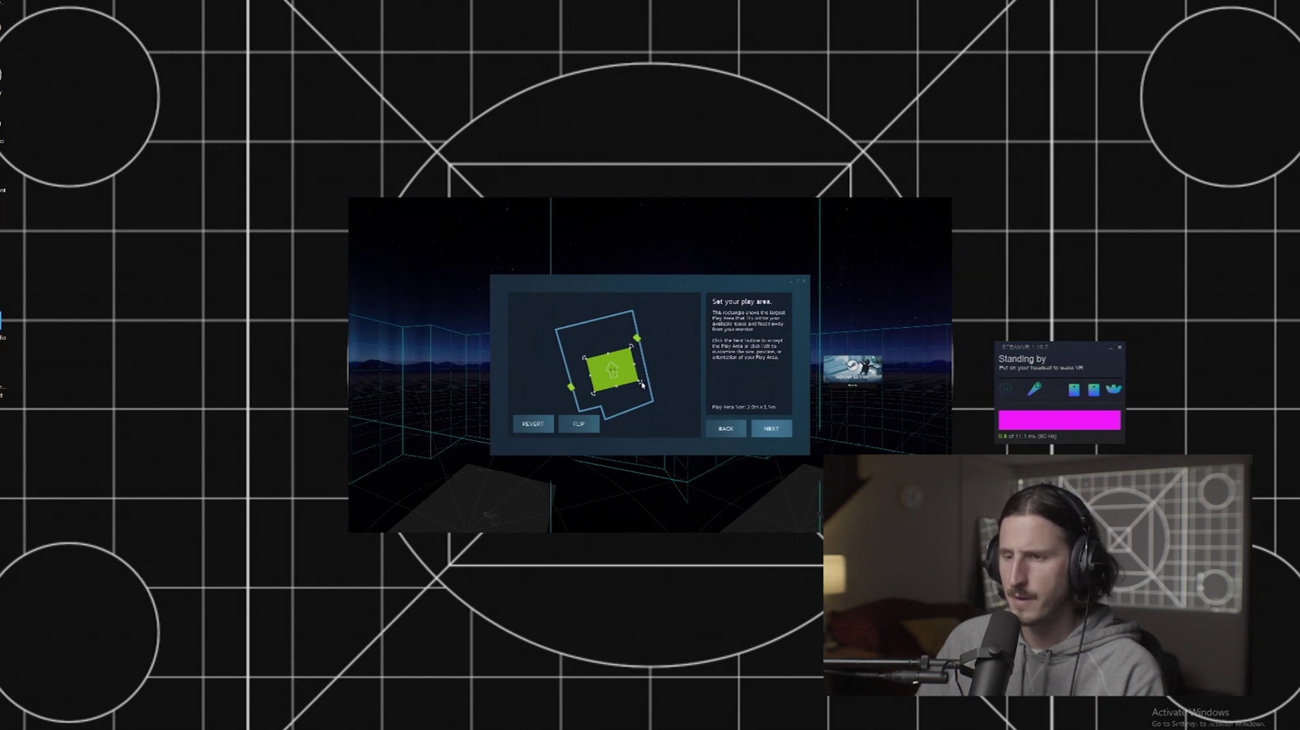
pyautogui.click(772, 428)
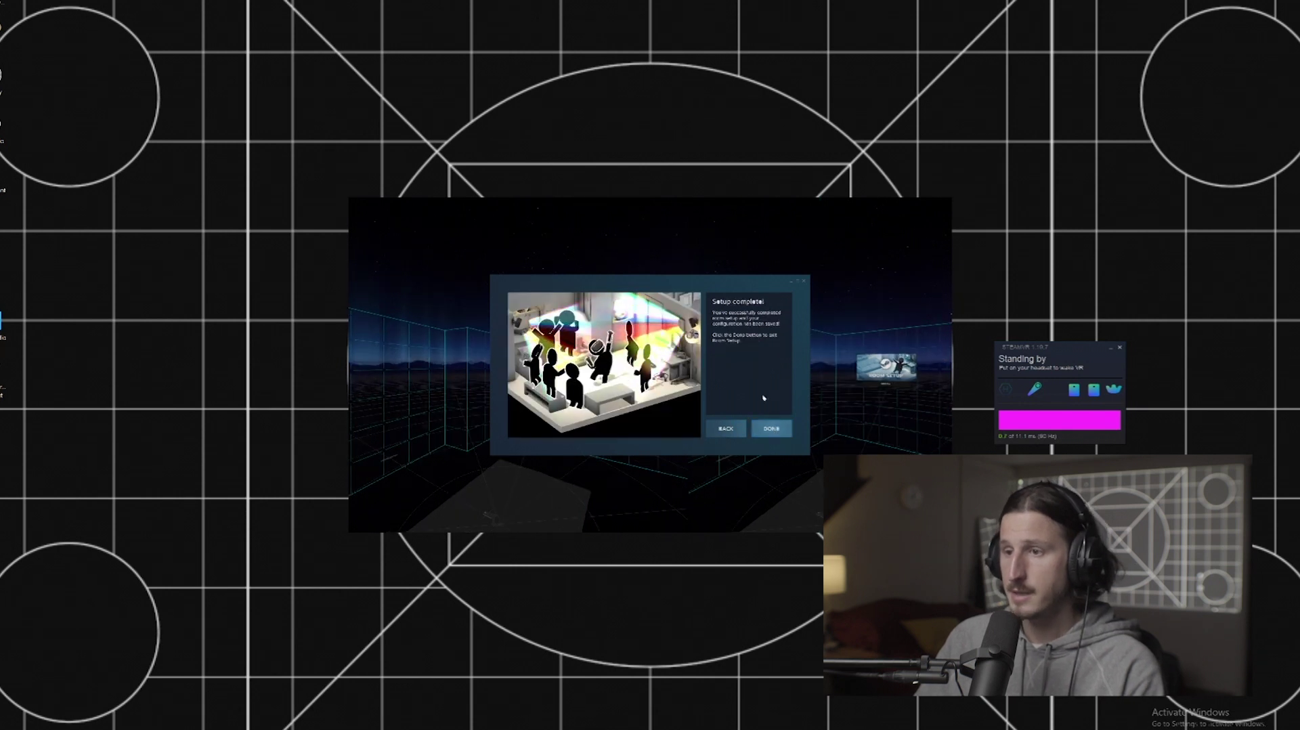
pyautogui.click(772, 428)
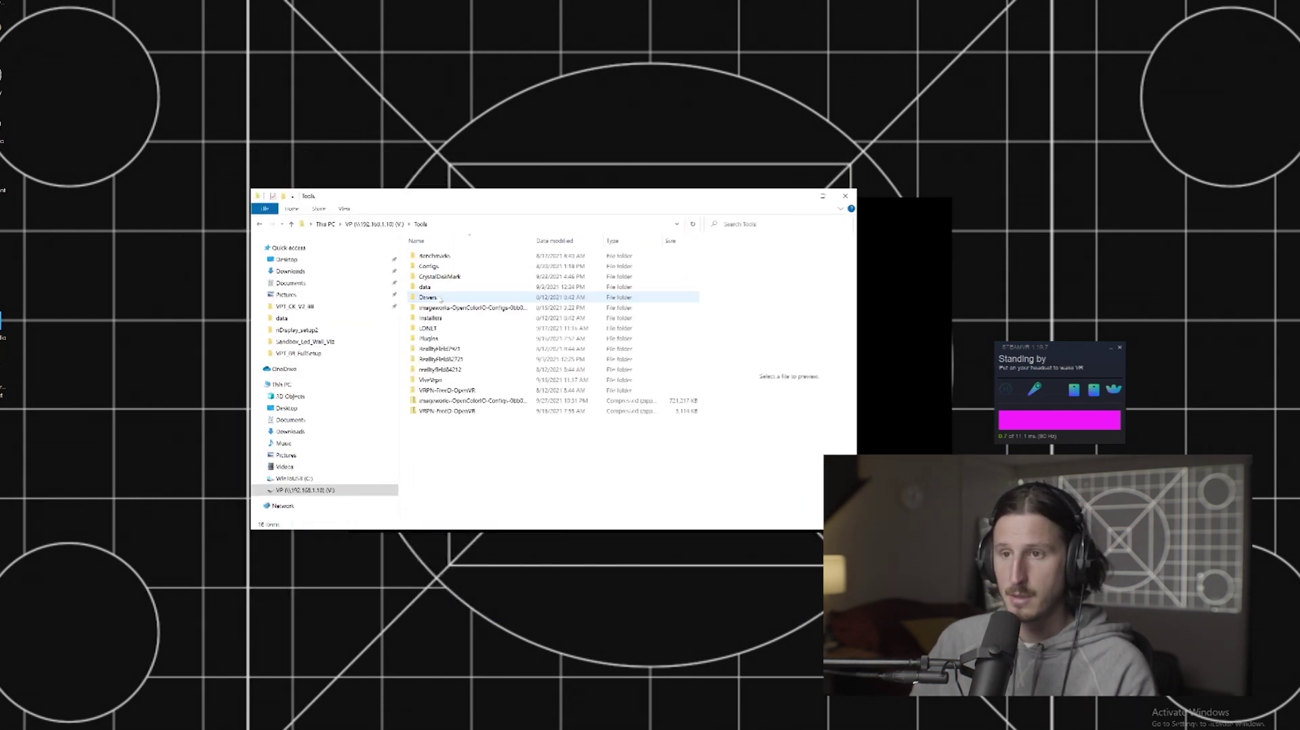
# Run VRPN OpenVR from the ViveVrpn folder, allowing it past the security warning
pyautogui.doubleClick(433, 380)
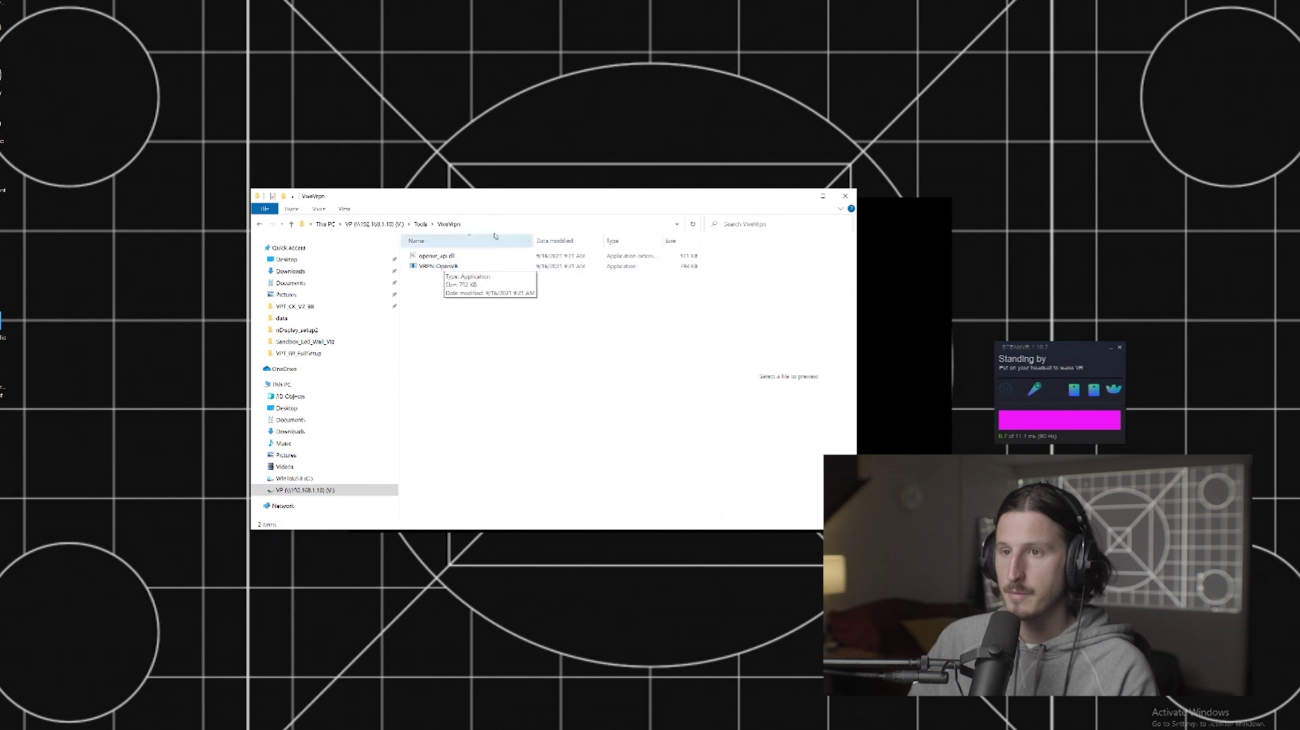
pyautogui.moveTo(463, 201); pyautogui.dragTo(509, 259)
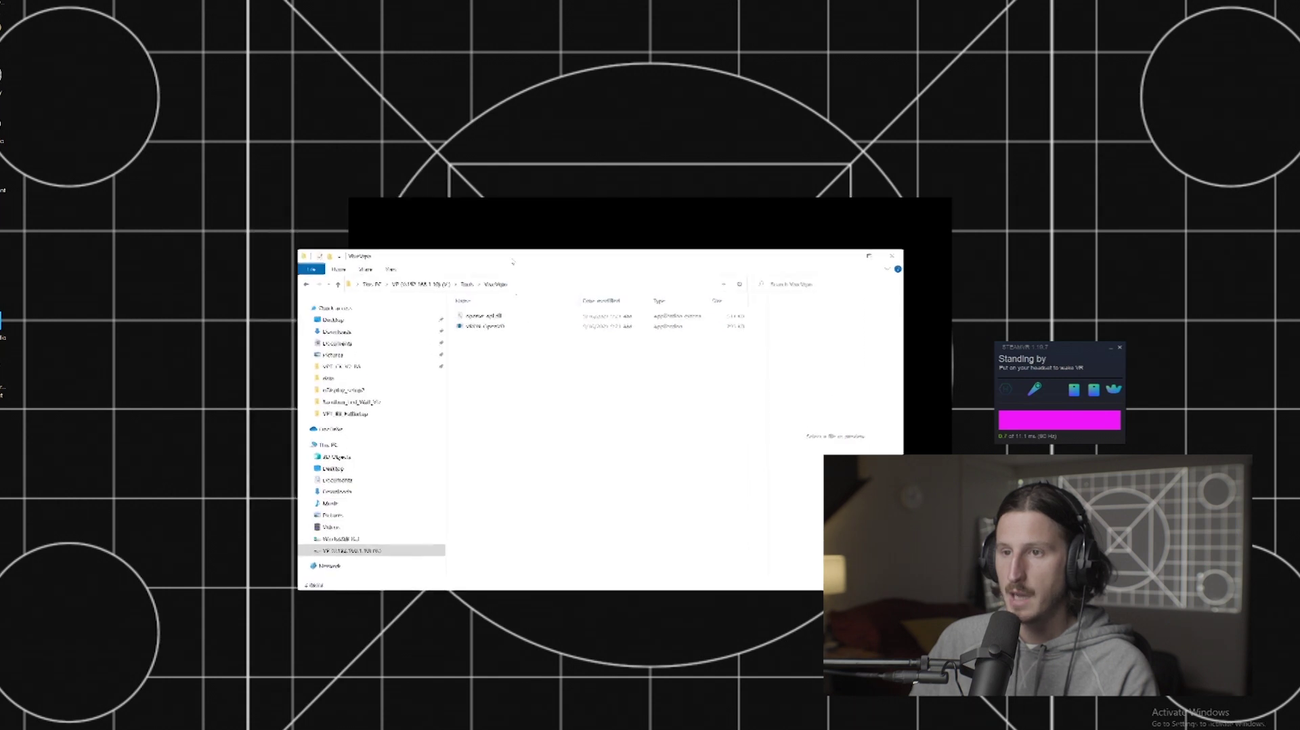
pyautogui.doubleClick(482, 326)
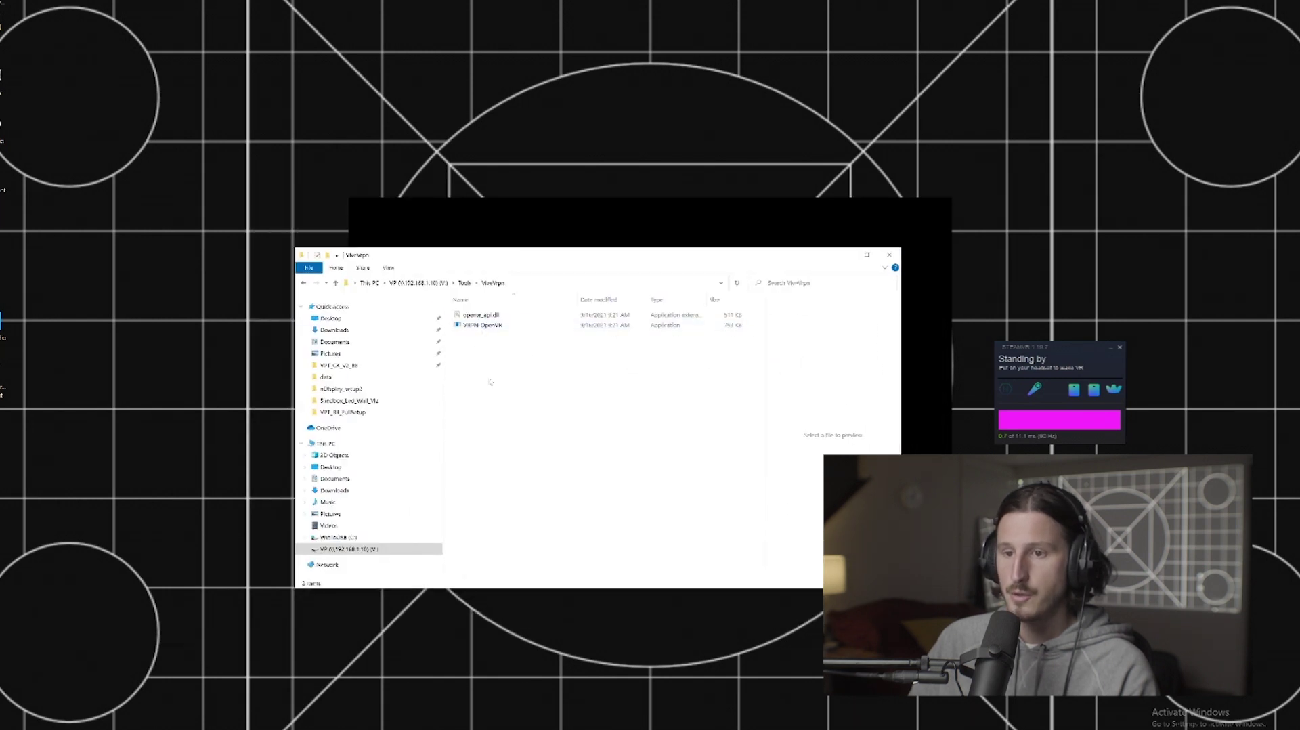
pyautogui.doubleClick(486, 327)
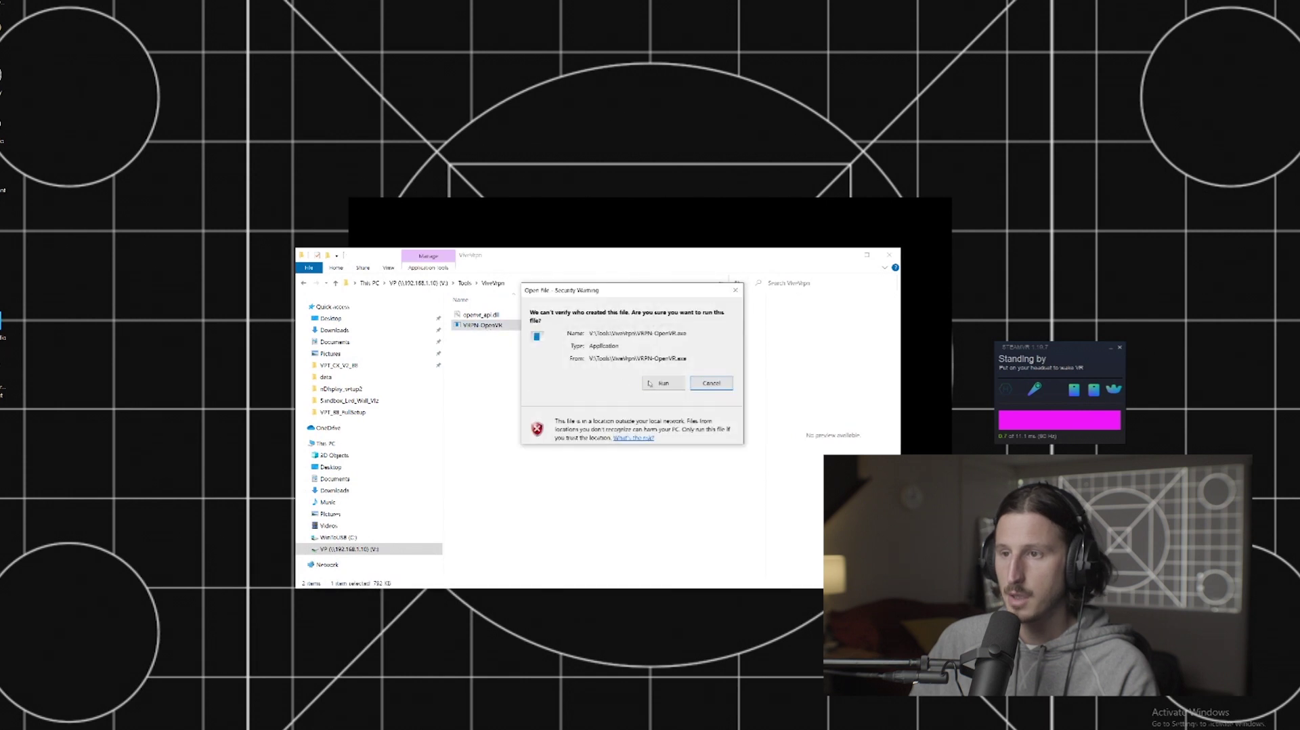
pyautogui.click(665, 383)
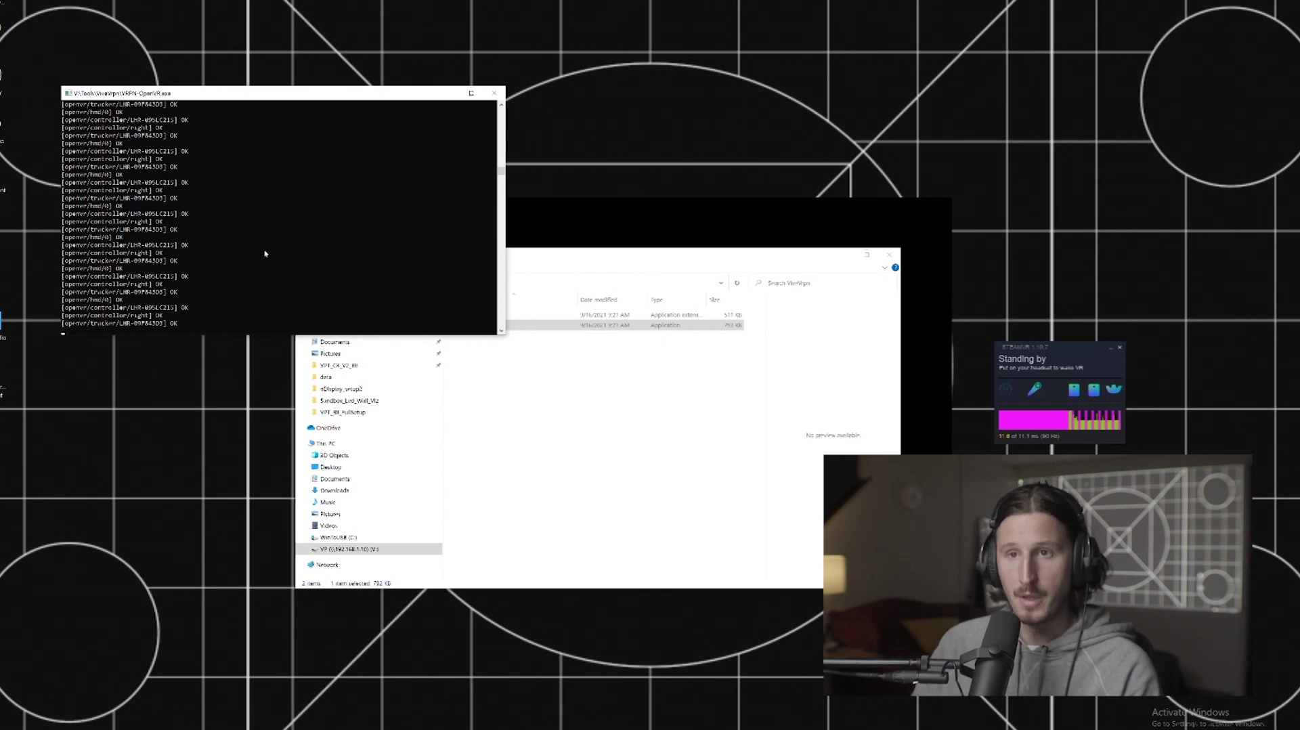
pyautogui.moveTo(269, 98); pyautogui.dragTo(274, 232)
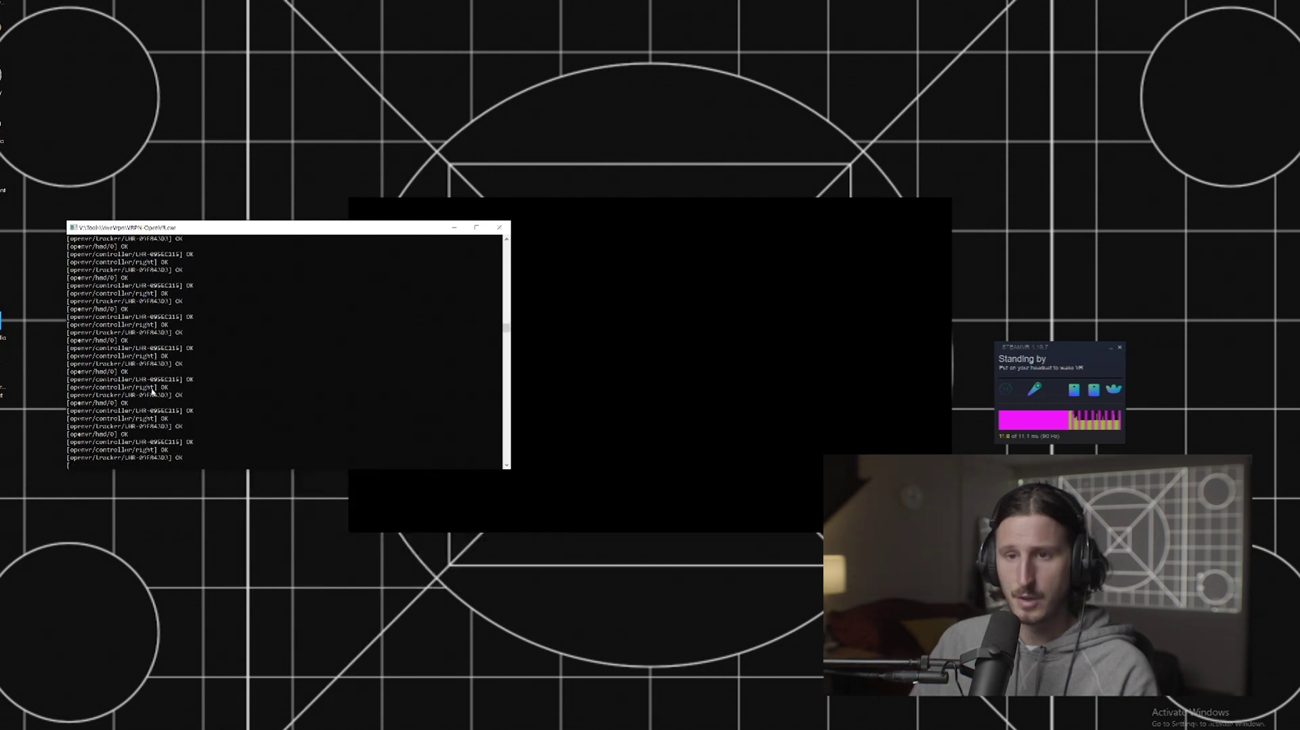
# Copy the controller's device name from the VRPN console, then switch back to Unreal Editor
pyautogui.moveTo(69, 284); pyautogui.dragTo(178, 287)
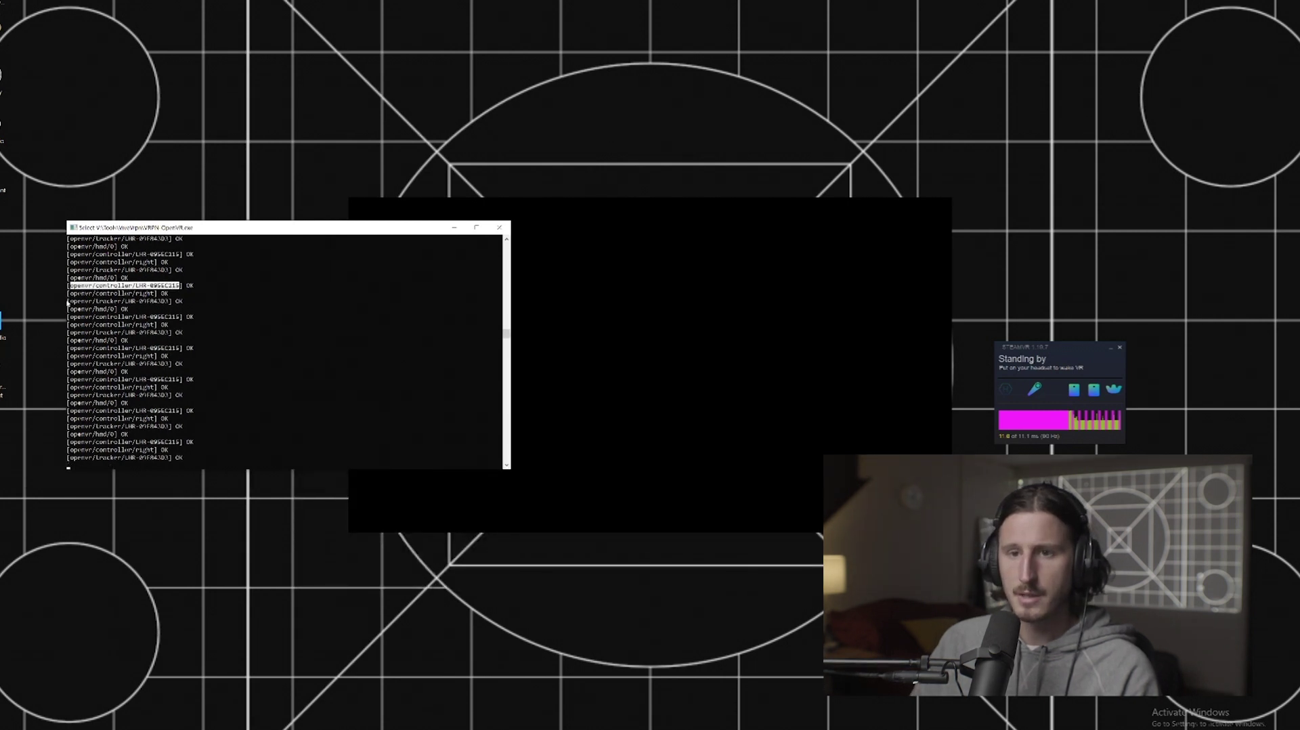
pyautogui.hotkey('ctrl', 'c')
pyautogui.moveTo(77, 333); pyautogui.dragTo(181, 319)
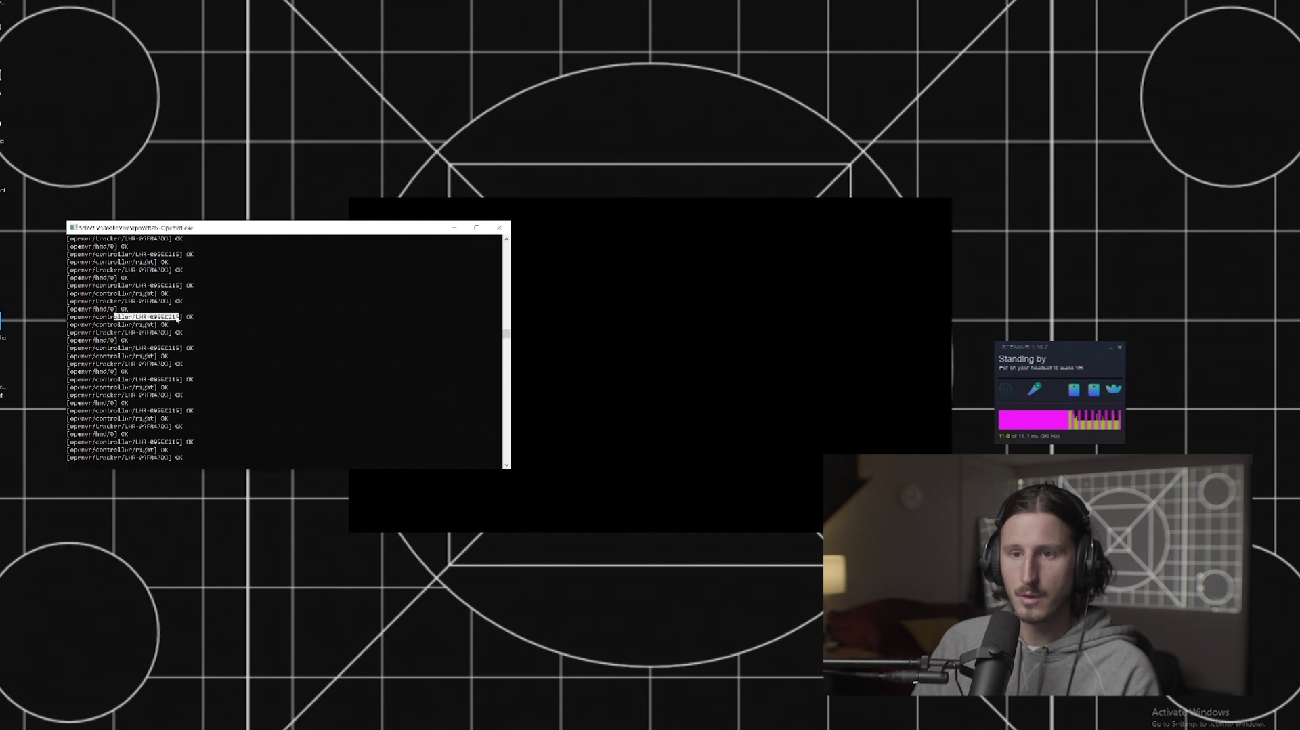
pyautogui.hotkey('ctrl', 'c')
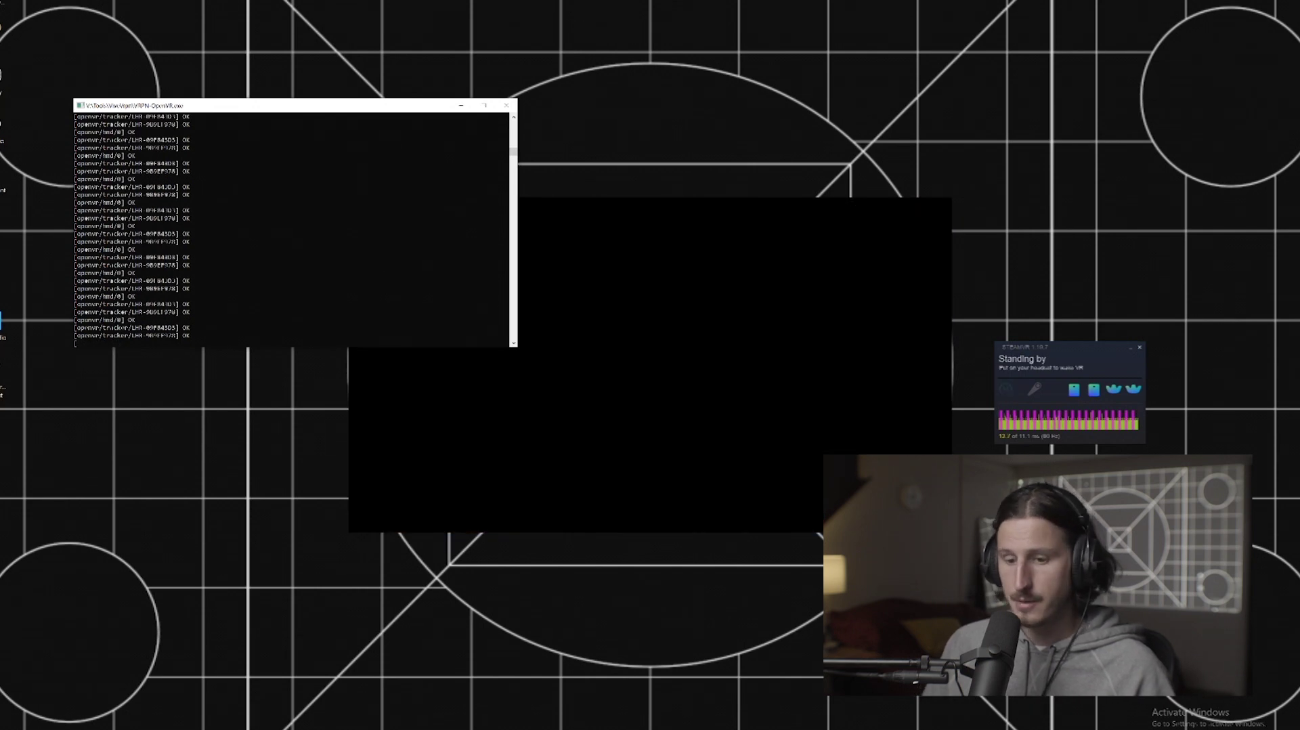
pyautogui.moveTo(270, 105); pyautogui.dragTo(298, 167)
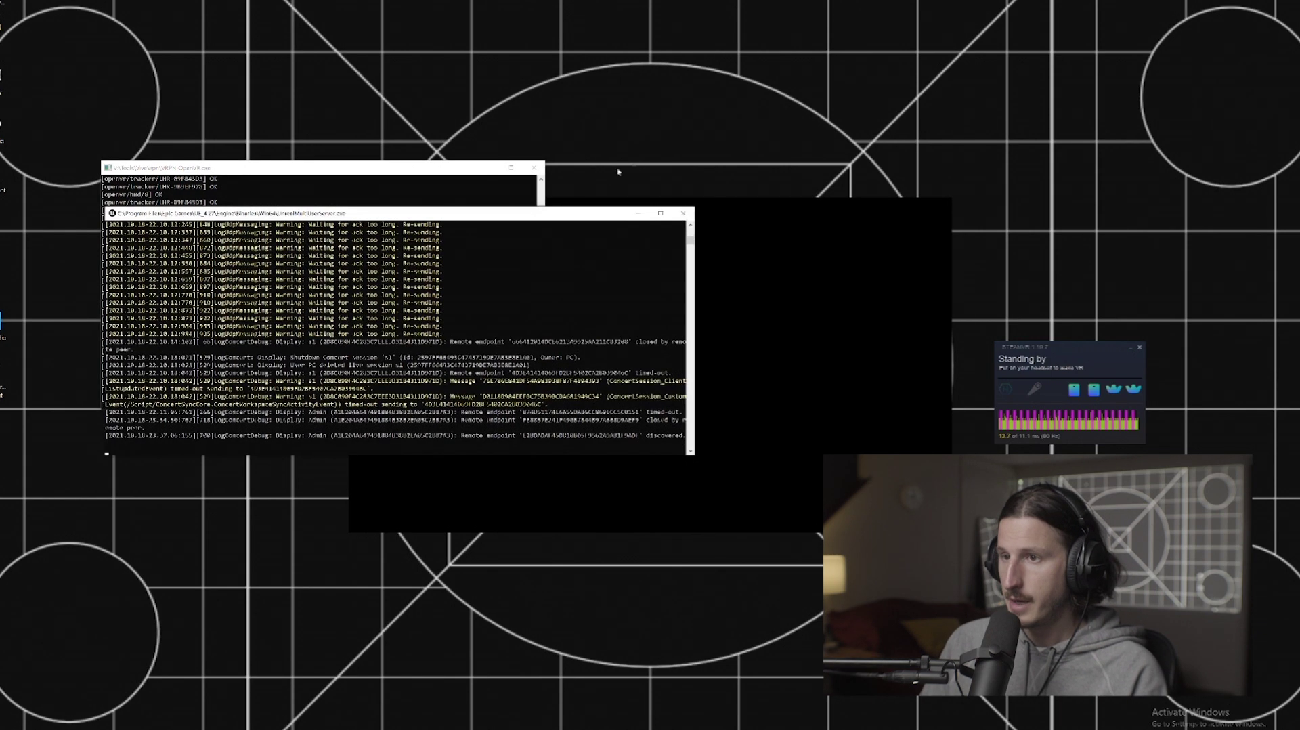
pyautogui.click(638, 213)
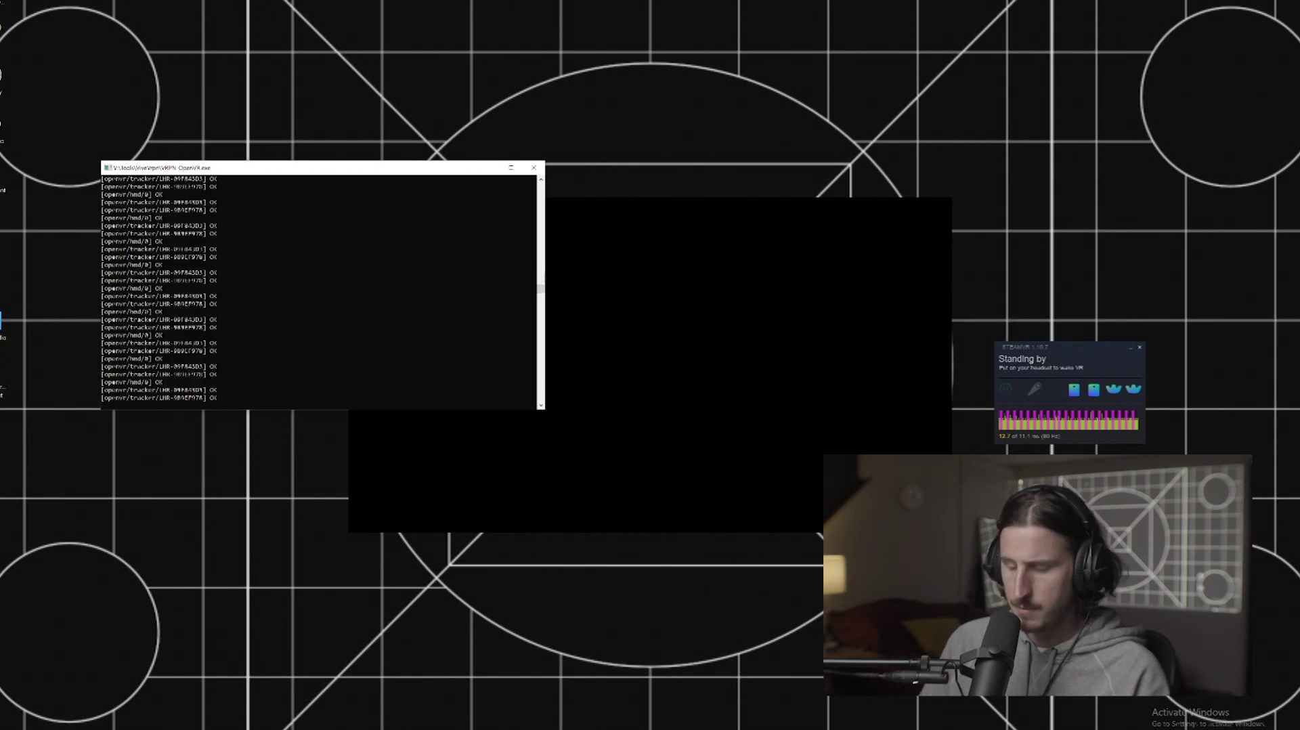
pyautogui.hotkey('alt', 'Tab')
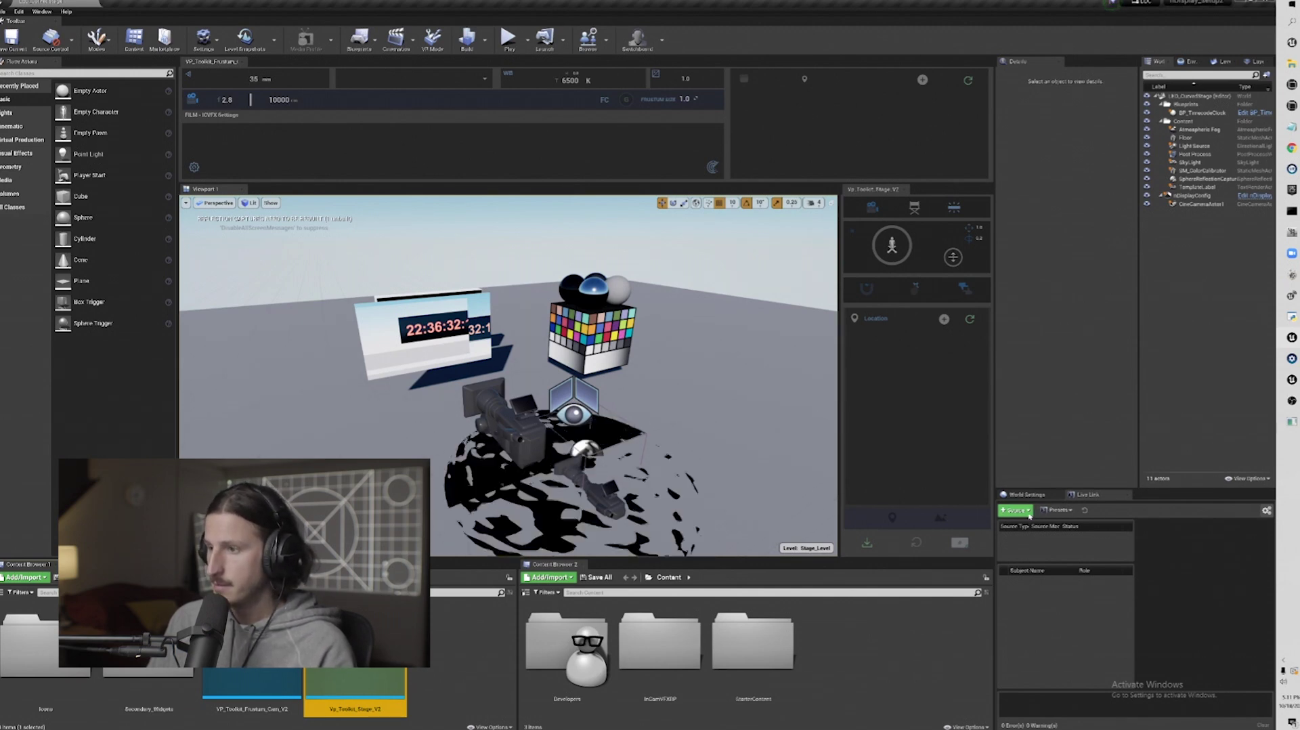
pyautogui.click(204, 39)
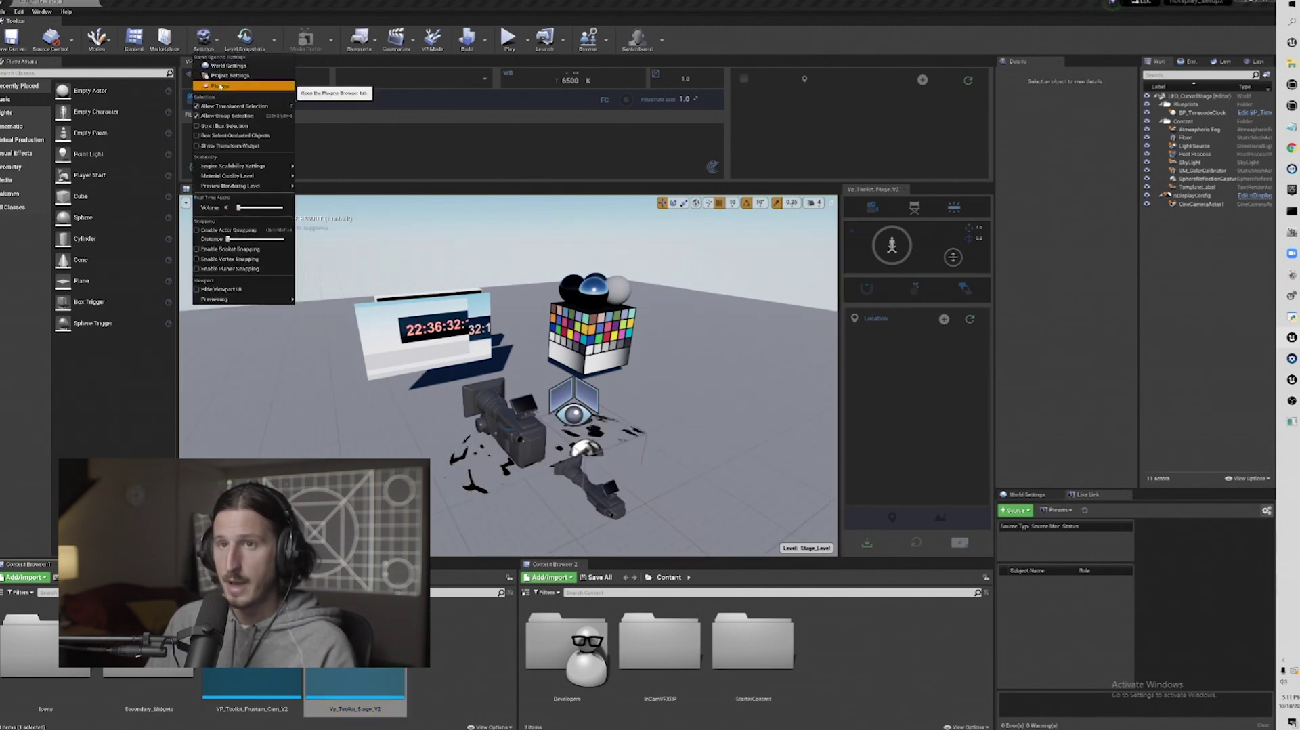
pyautogui.click(220, 86)
pyautogui.click(744, 300)
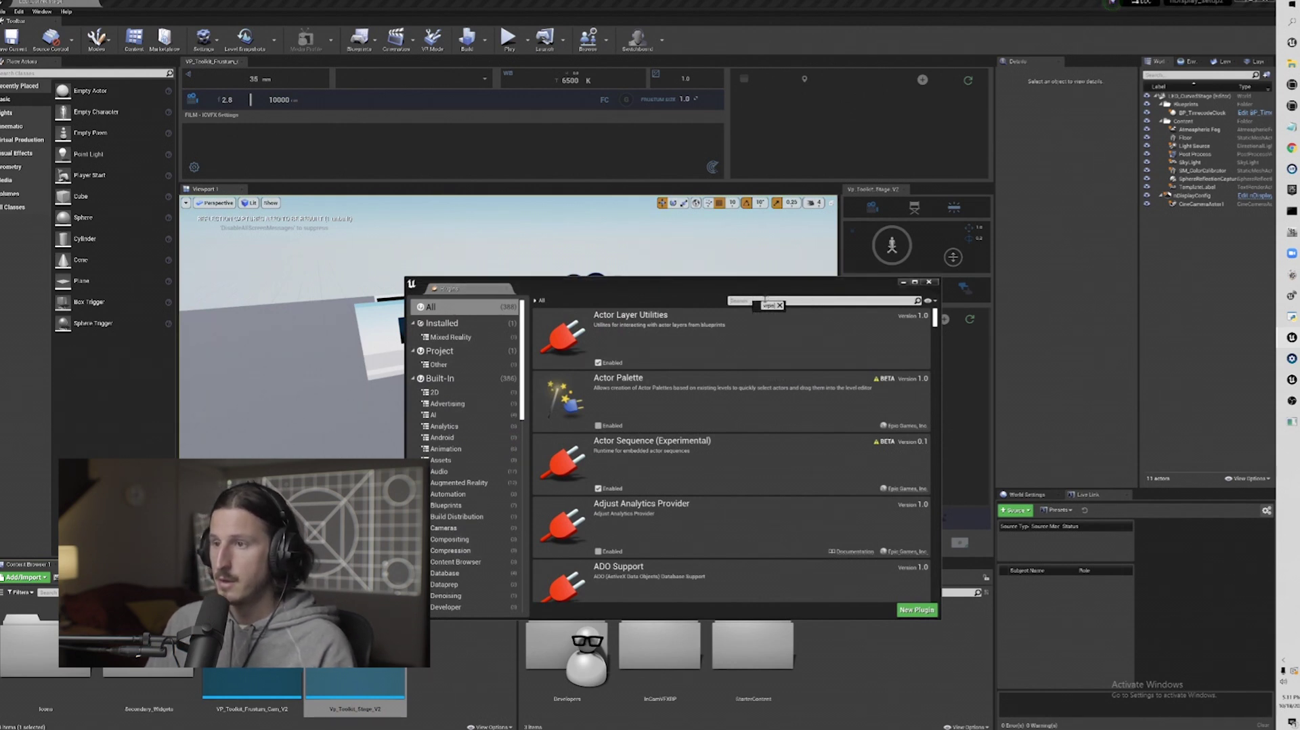
pyautogui.click(778, 305)
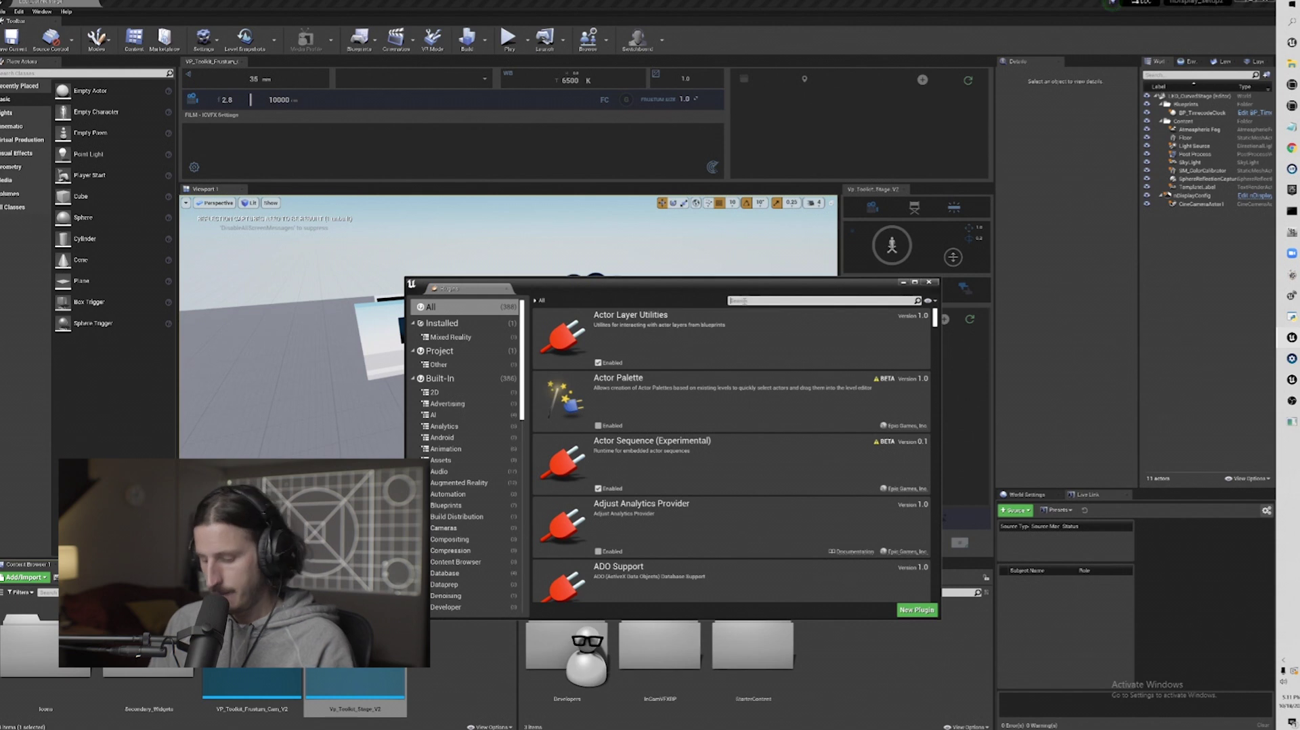
pyautogui.write('vrpn')
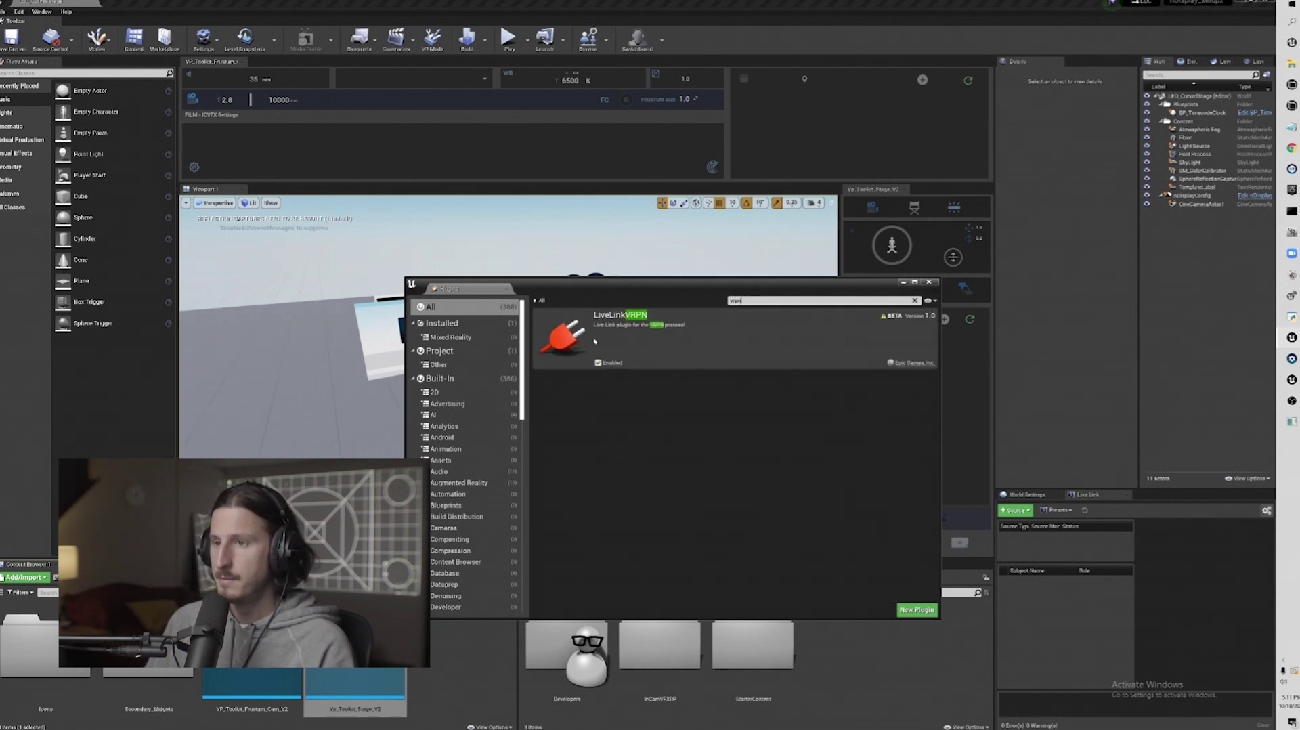
pyautogui.hotkey('alt', 'F4')
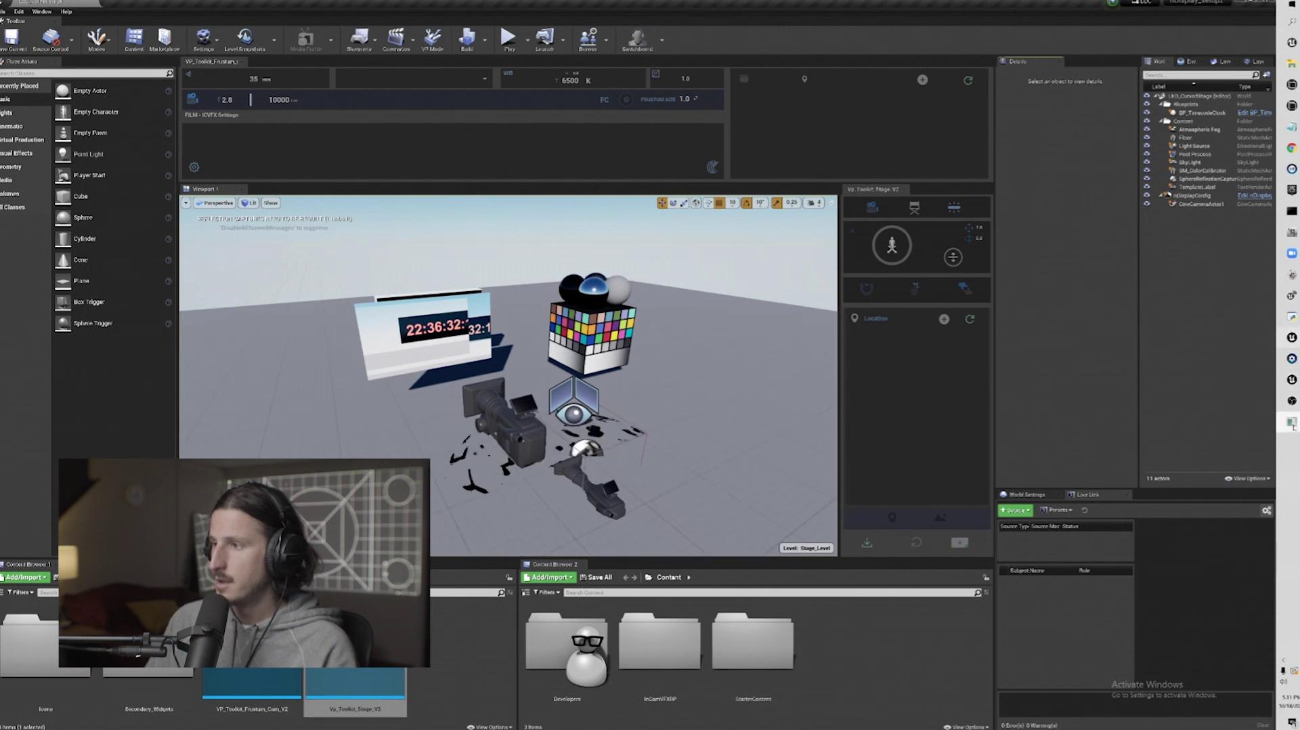
pyautogui.click(1291, 422)
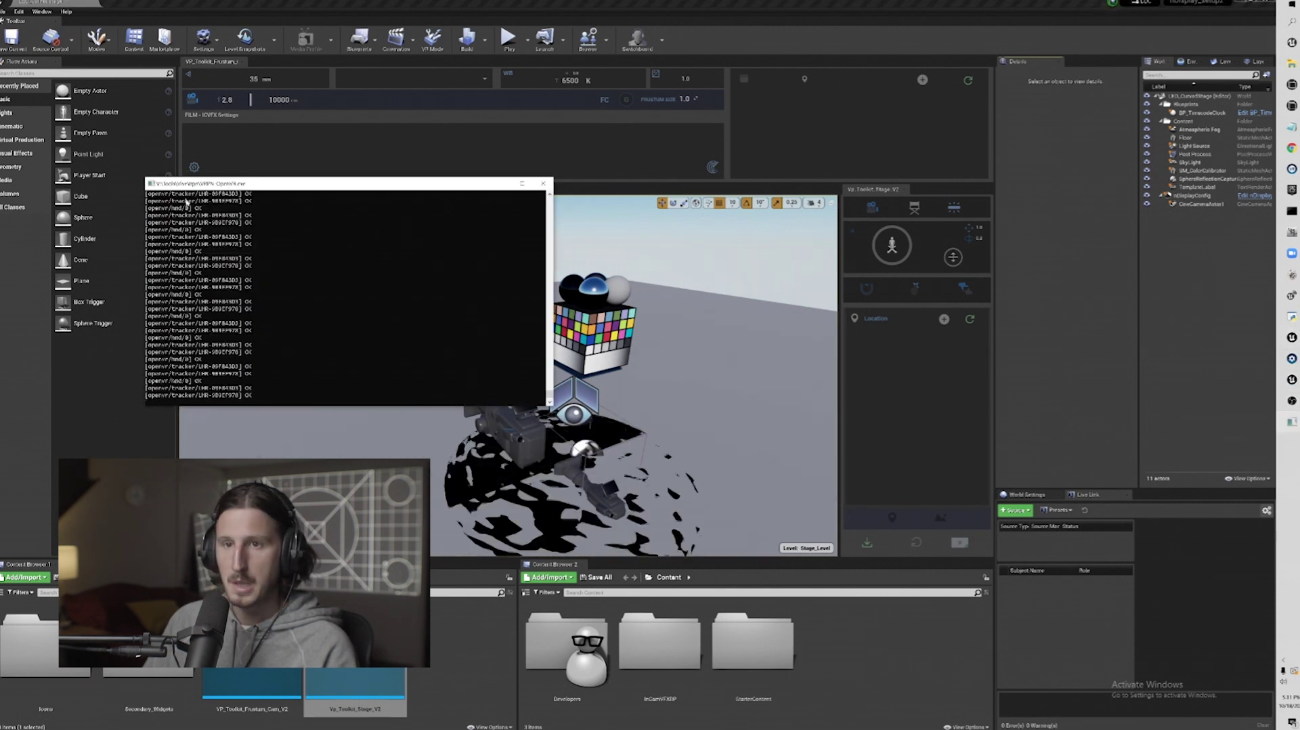
# Copy the first tracker's device name from the console and start a LiveLink VRPN Source
pyautogui.moveTo(149, 215); pyautogui.dragTo(238, 218)
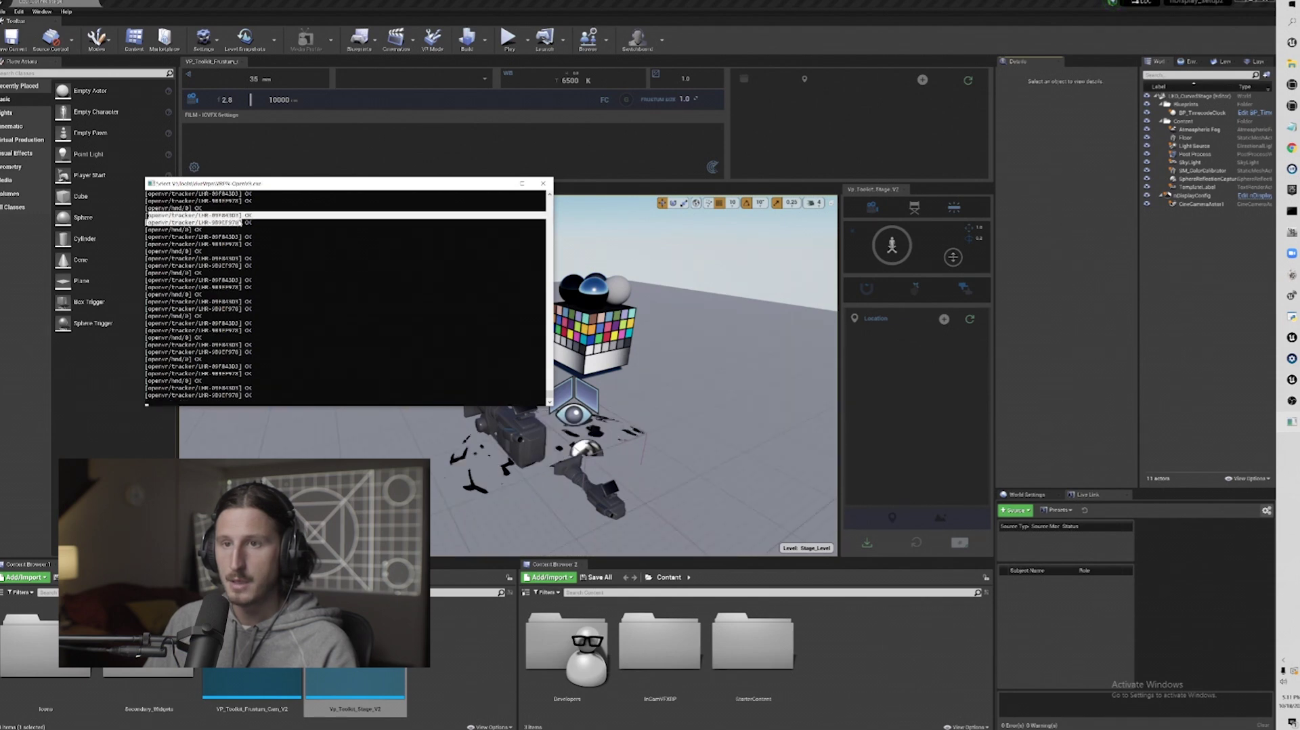
pyautogui.rightClick(238, 218)
pyautogui.moveTo(291, 183); pyautogui.dragTo(272, 276)
pyautogui.click(1050, 407)
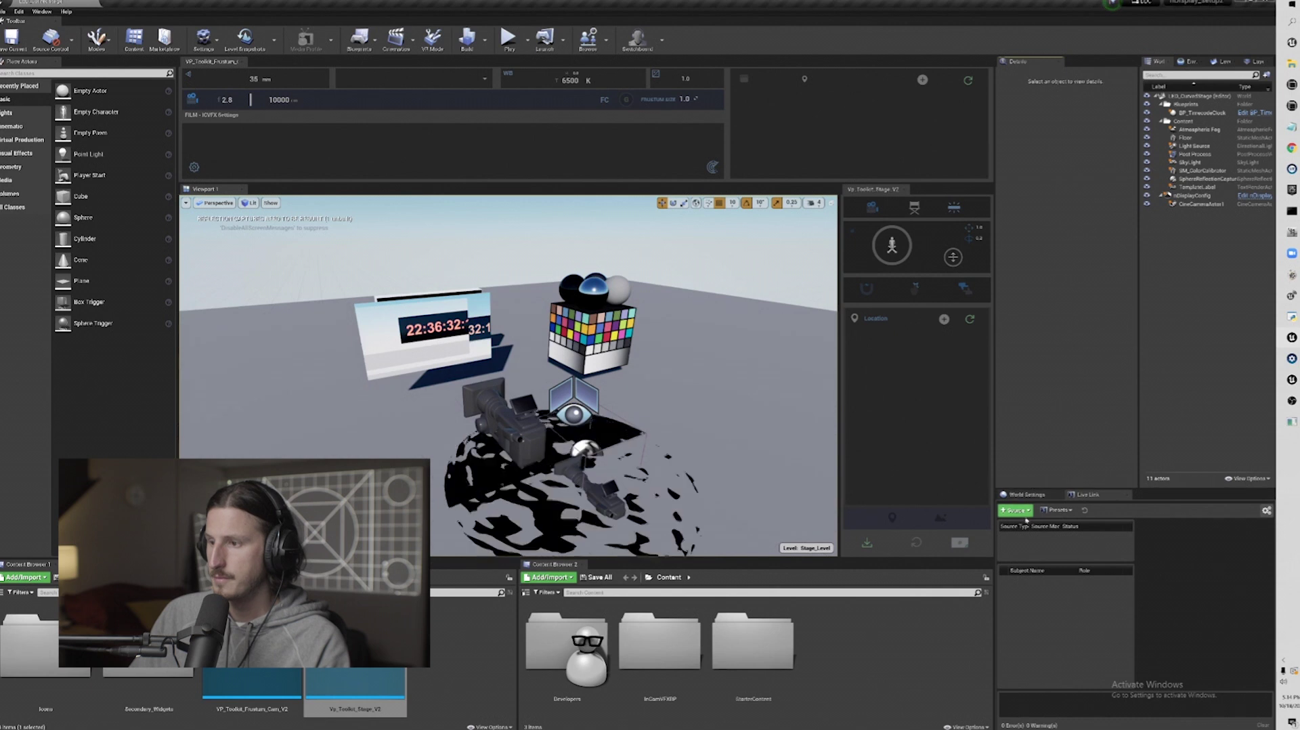
pyautogui.click(1014, 510)
pyautogui.moveTo(1054, 560)
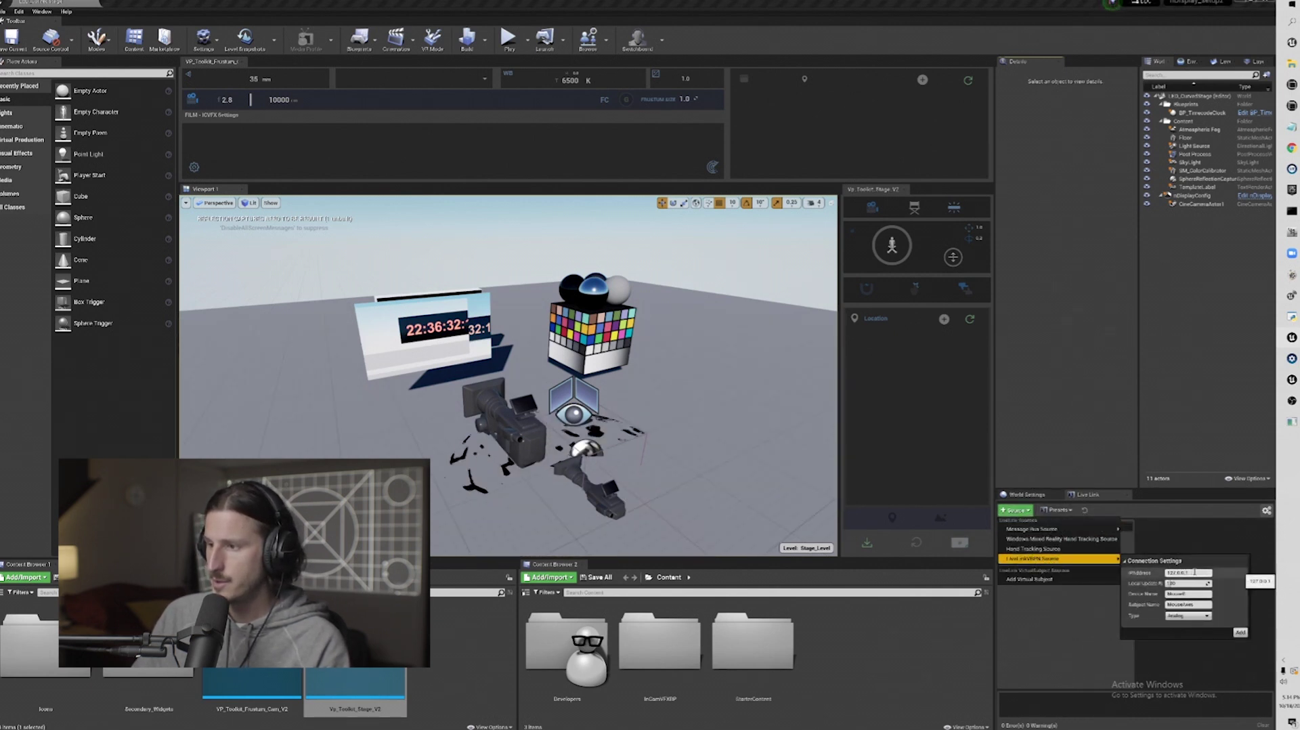
# Add the VRPN source with the 192.168 IP, pasted device name, subject Camera Tracker, type Tracker
pyautogui.click(1166, 573)
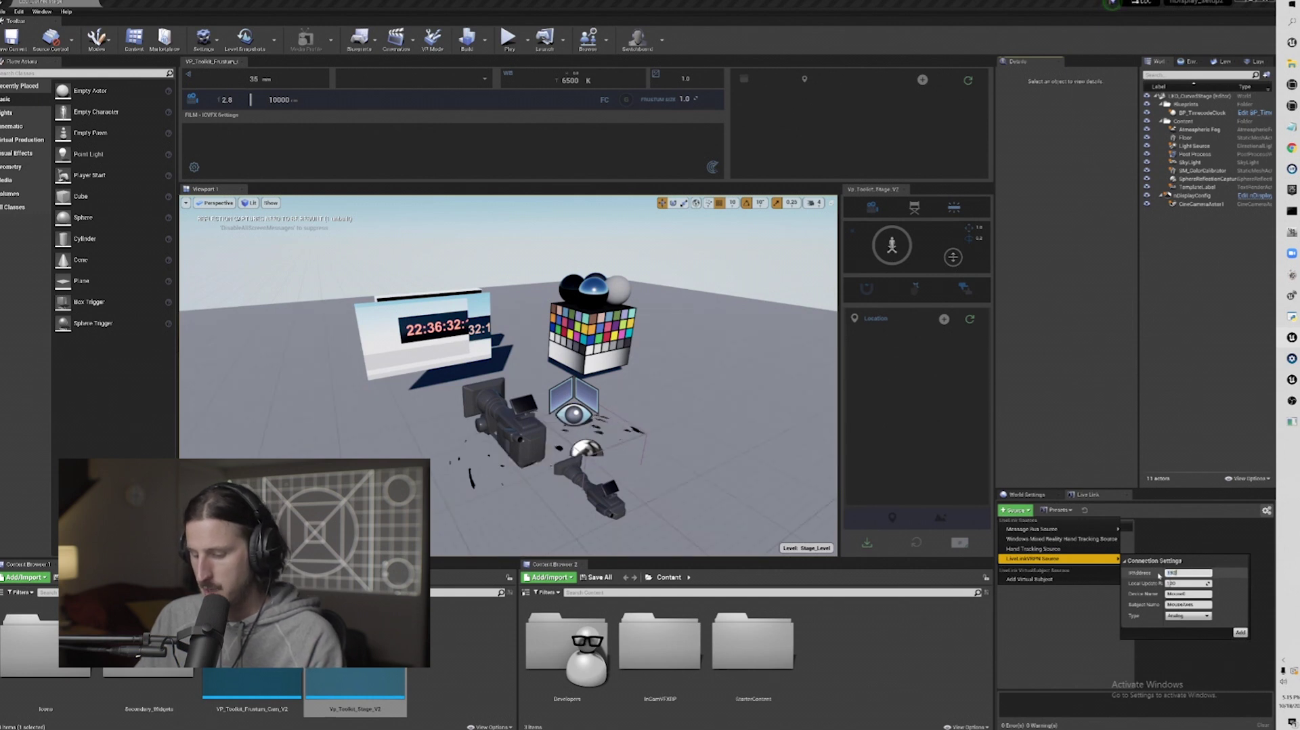
pyautogui.write('192.168.1.21')
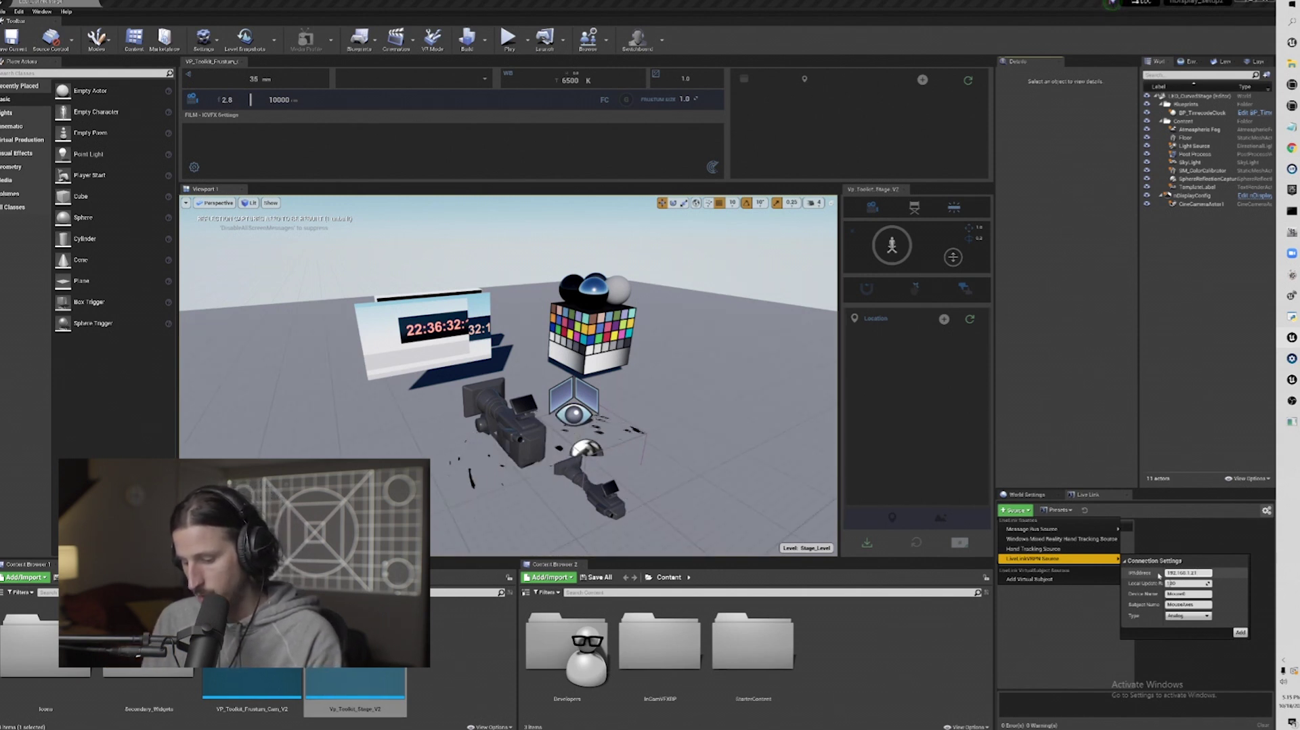
pyautogui.write(':3883')
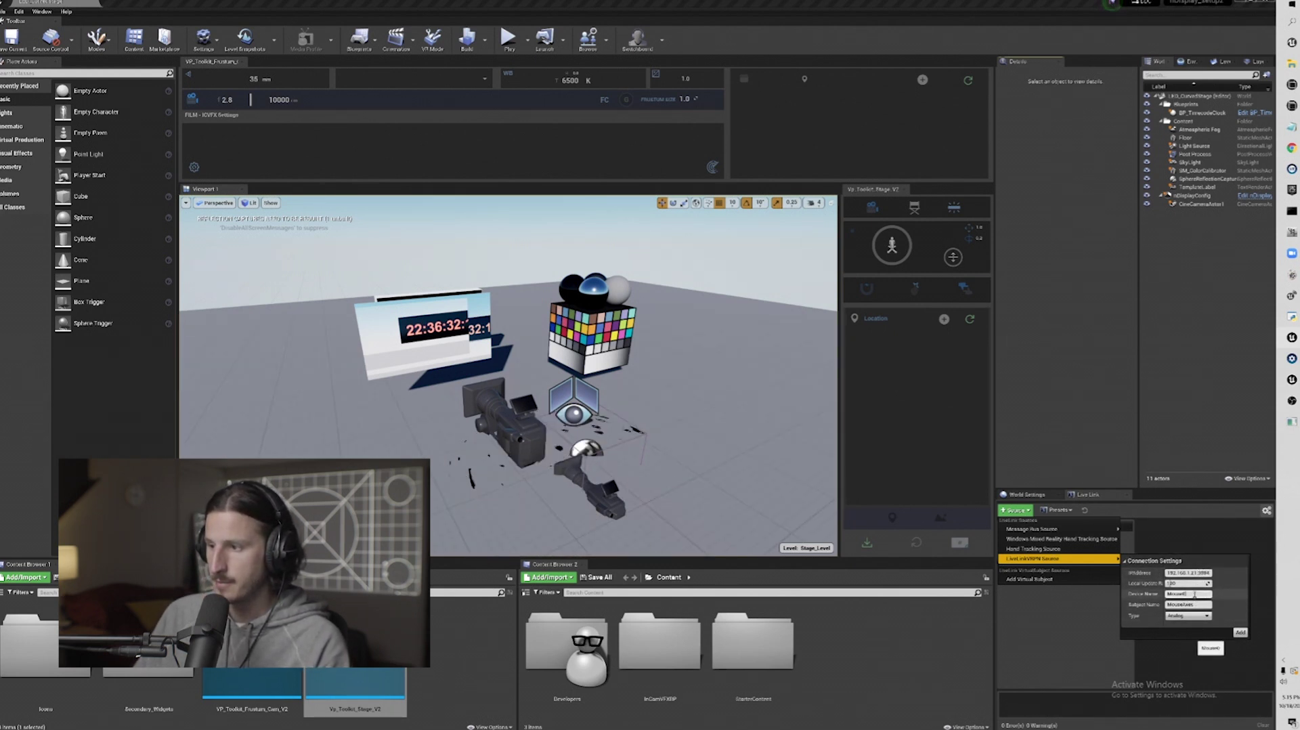
pyautogui.click(1192, 594)
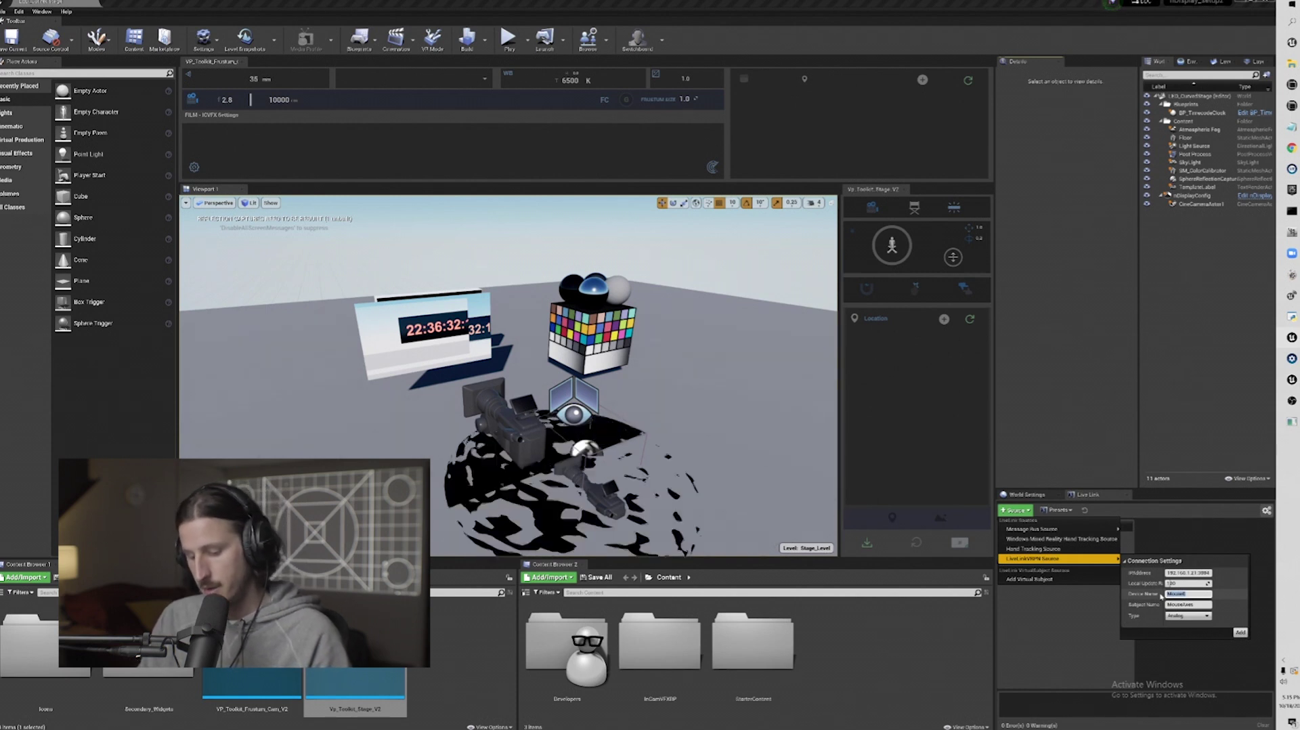
pyautogui.hotkey('ctrl', 'v')
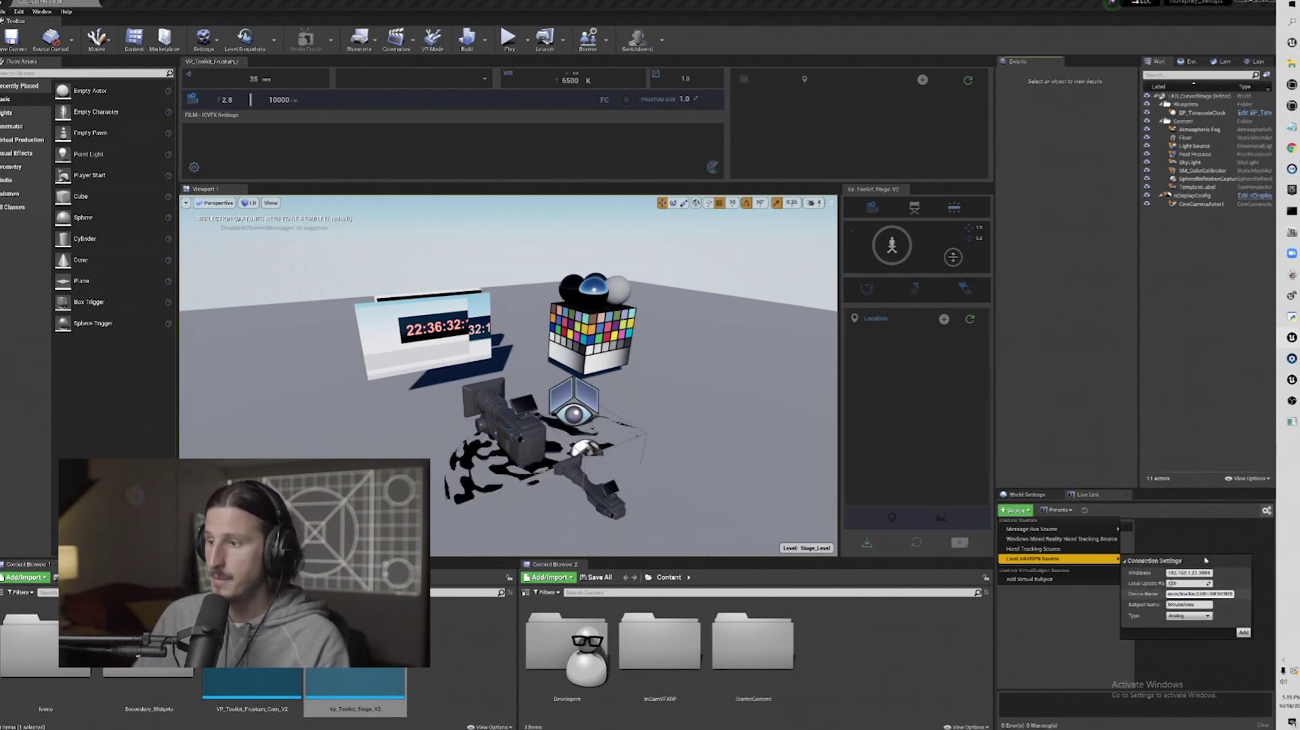
pyautogui.click(1207, 605)
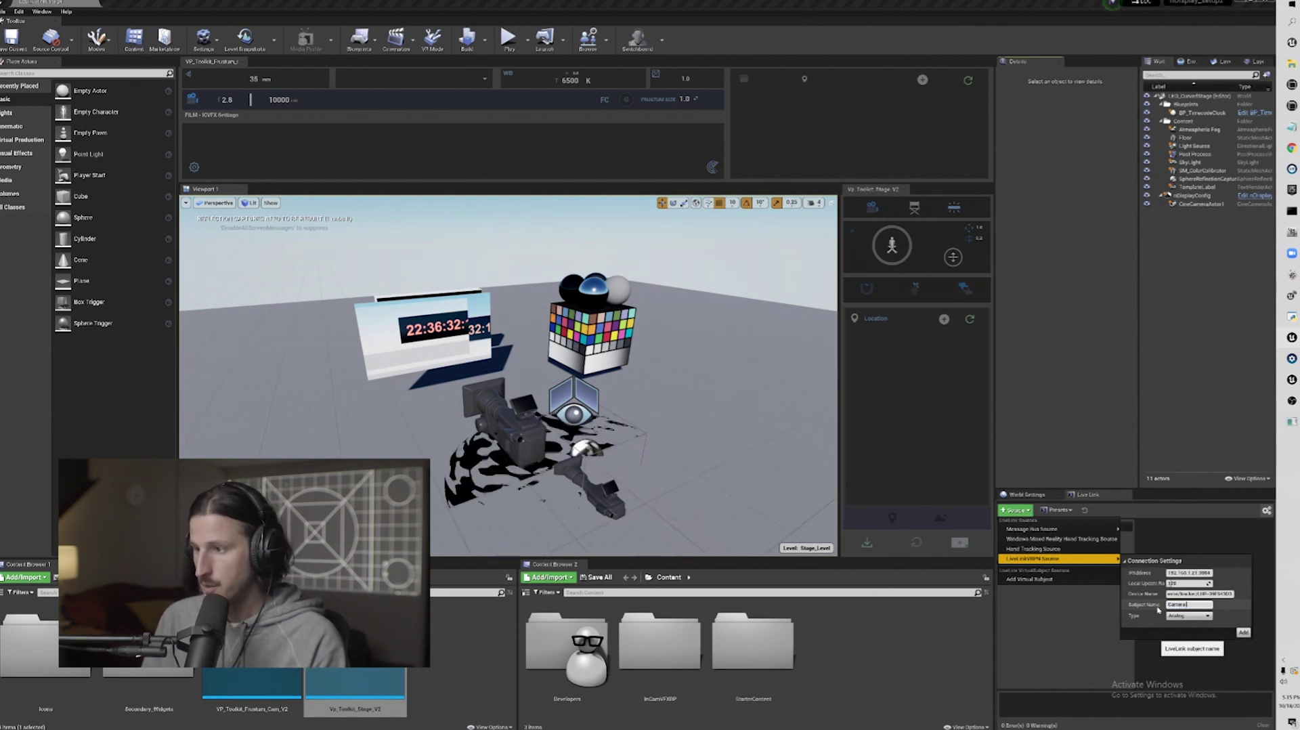
pyautogui.write('cker')
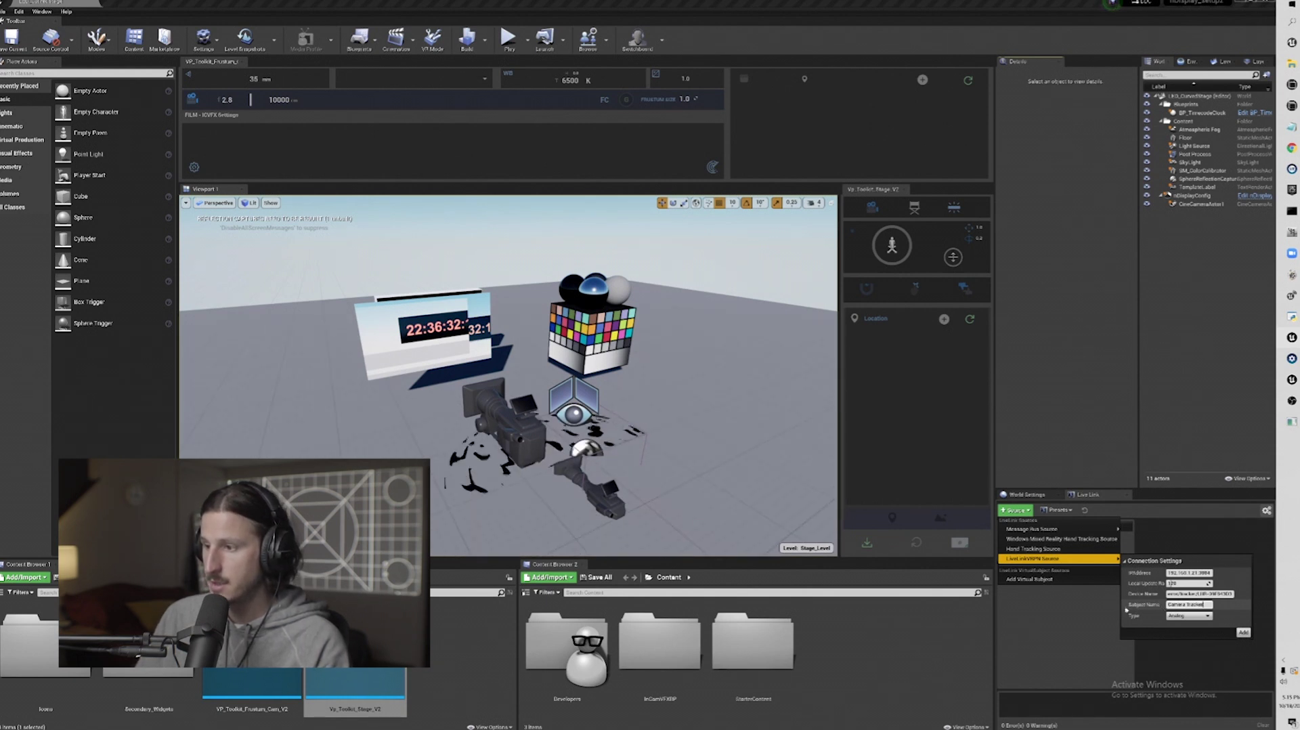
pyautogui.click(1190, 616)
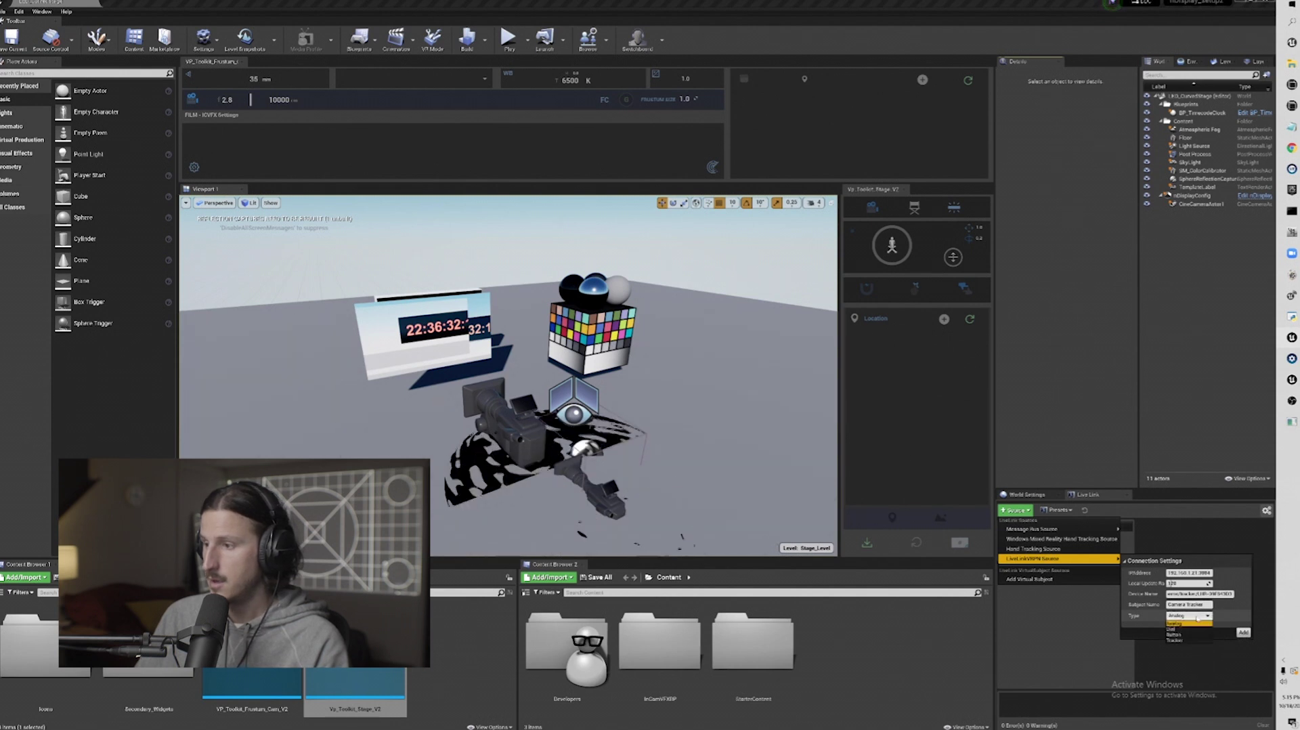
pyautogui.click(1175, 639)
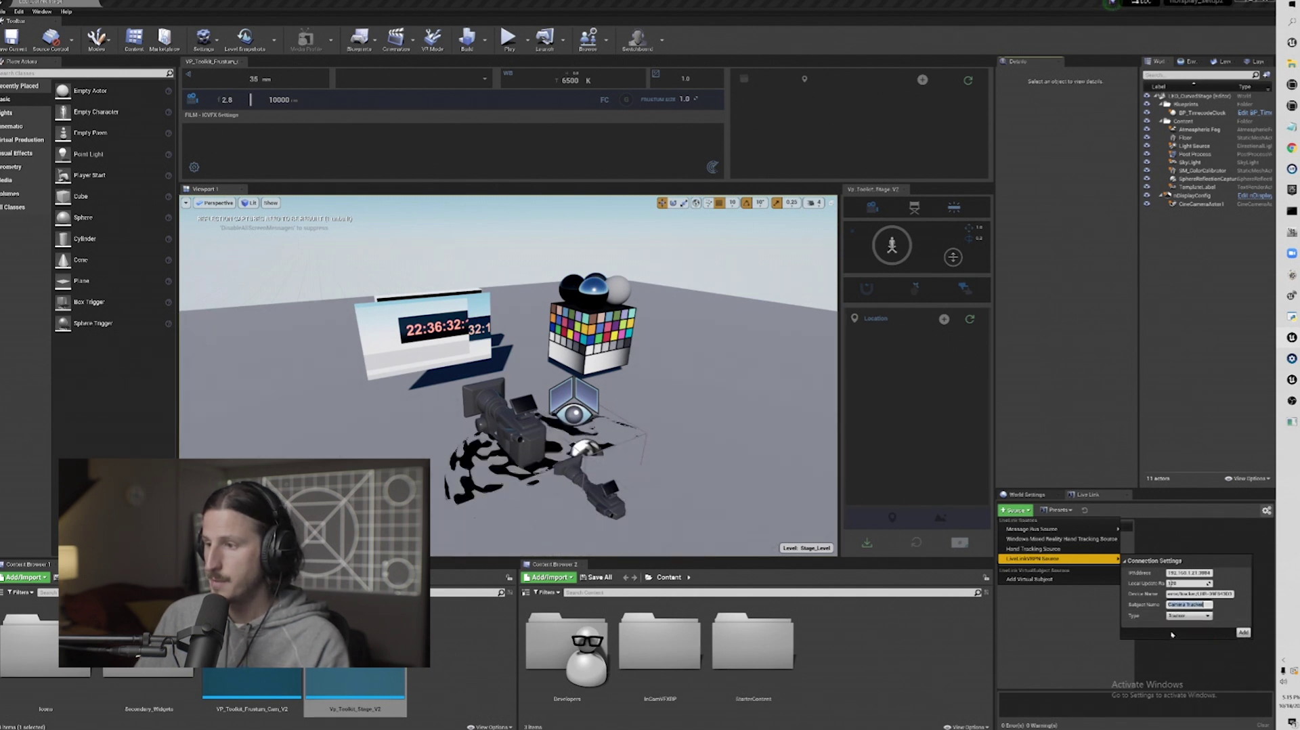
pyautogui.click(1243, 632)
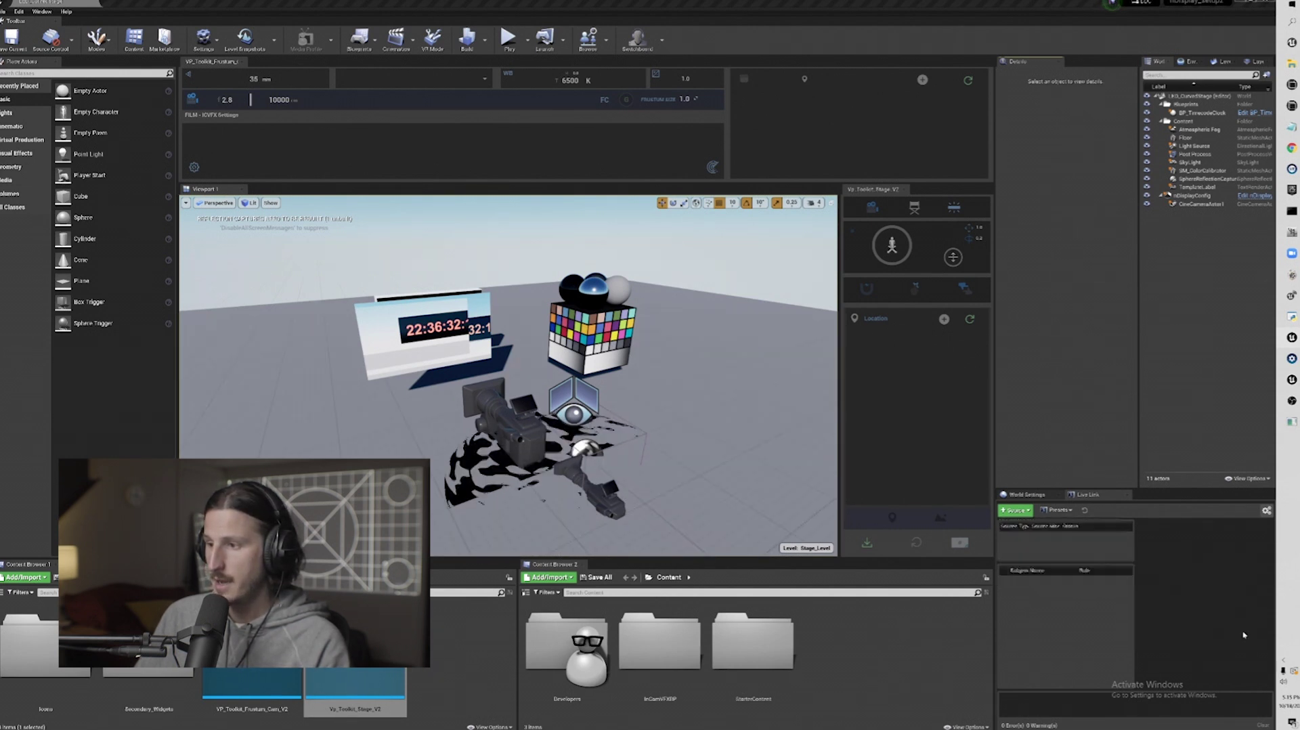
pyautogui.click(1046, 586)
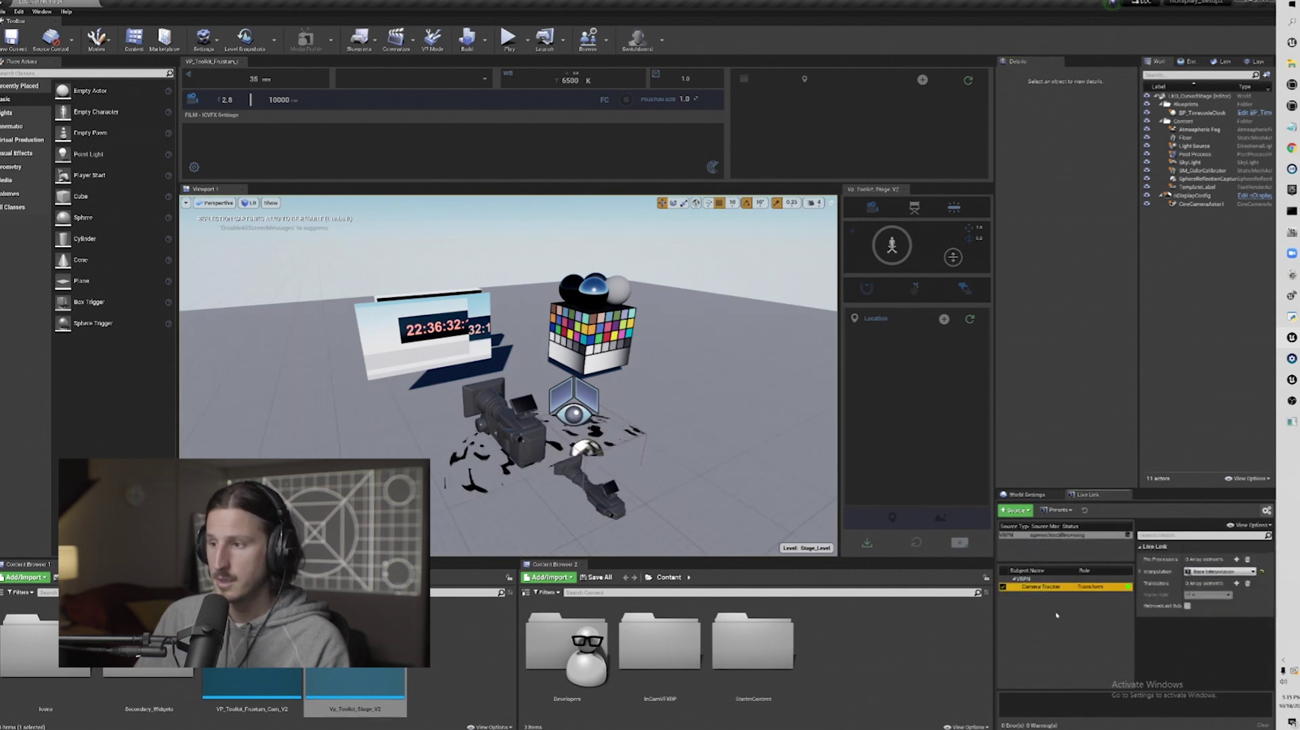
pyautogui.click(1076, 613)
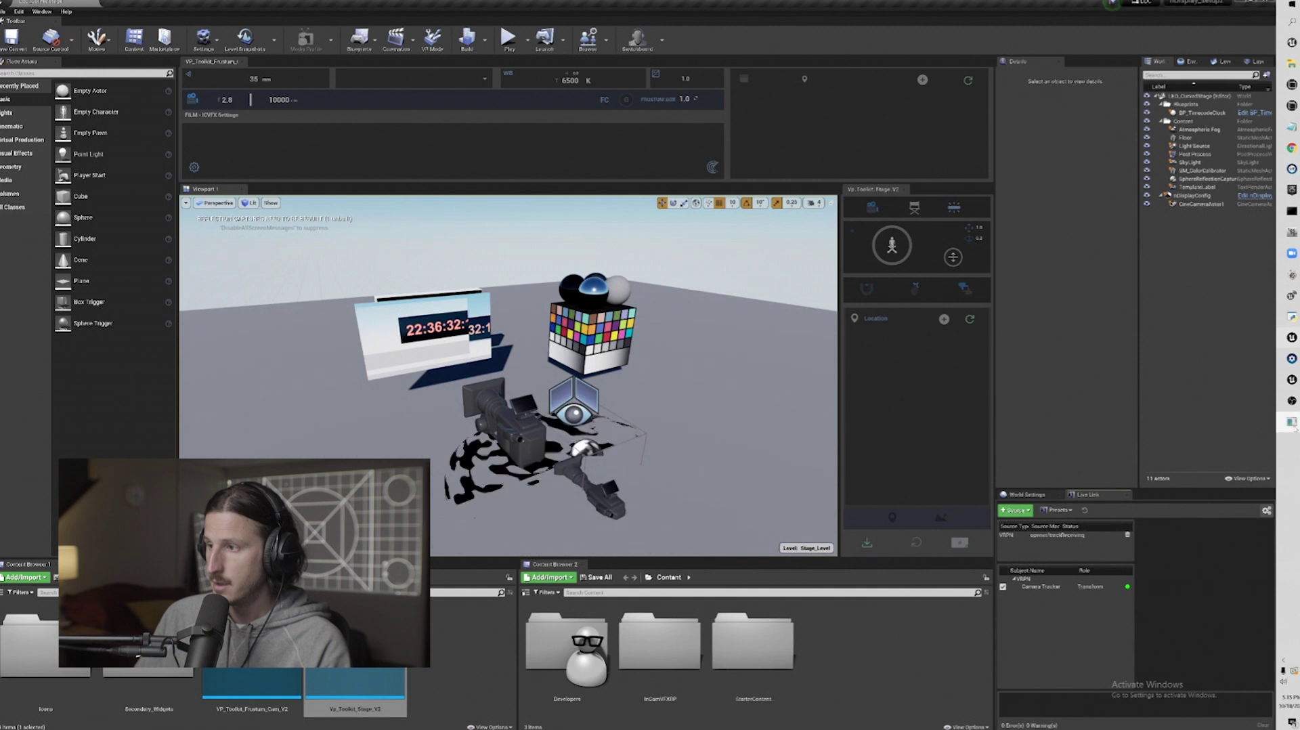
# Copy the second tracker's device name and start another LiveLink VRPN Source
pyautogui.click(1291, 422)
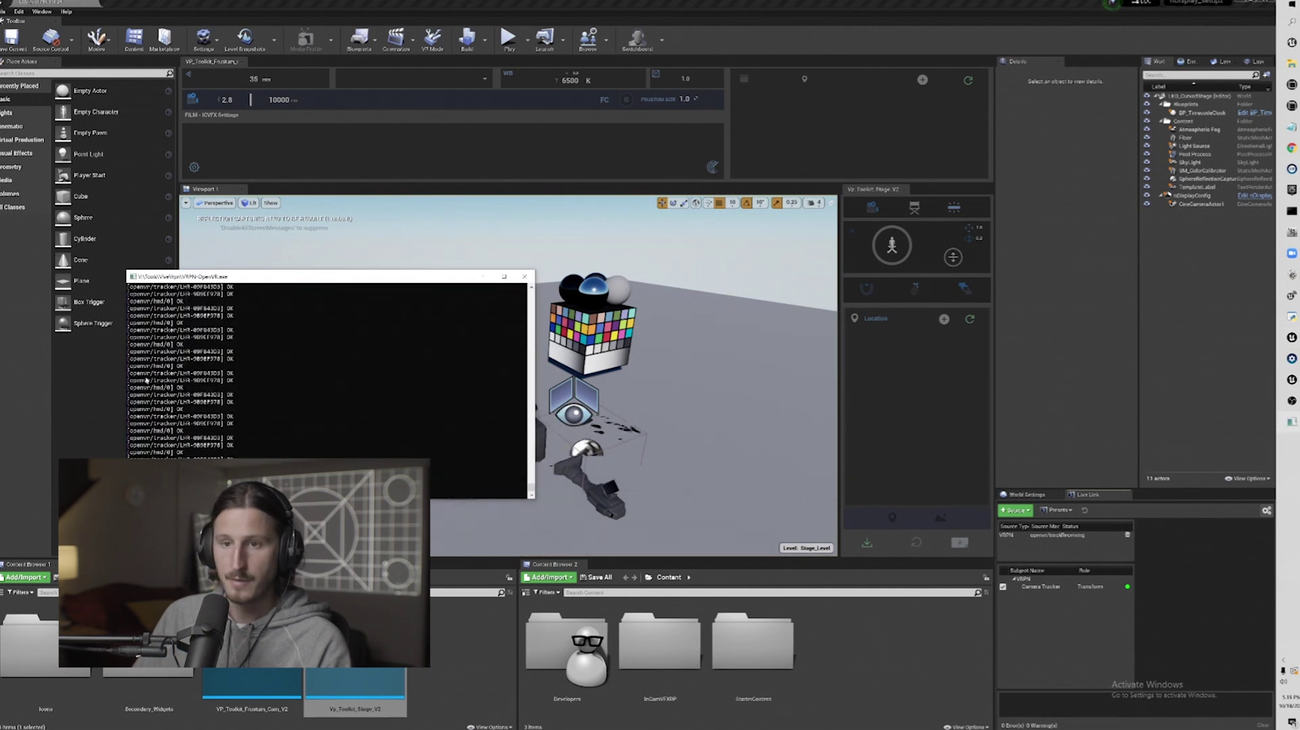
pyautogui.moveTo(131, 384); pyautogui.dragTo(219, 384)
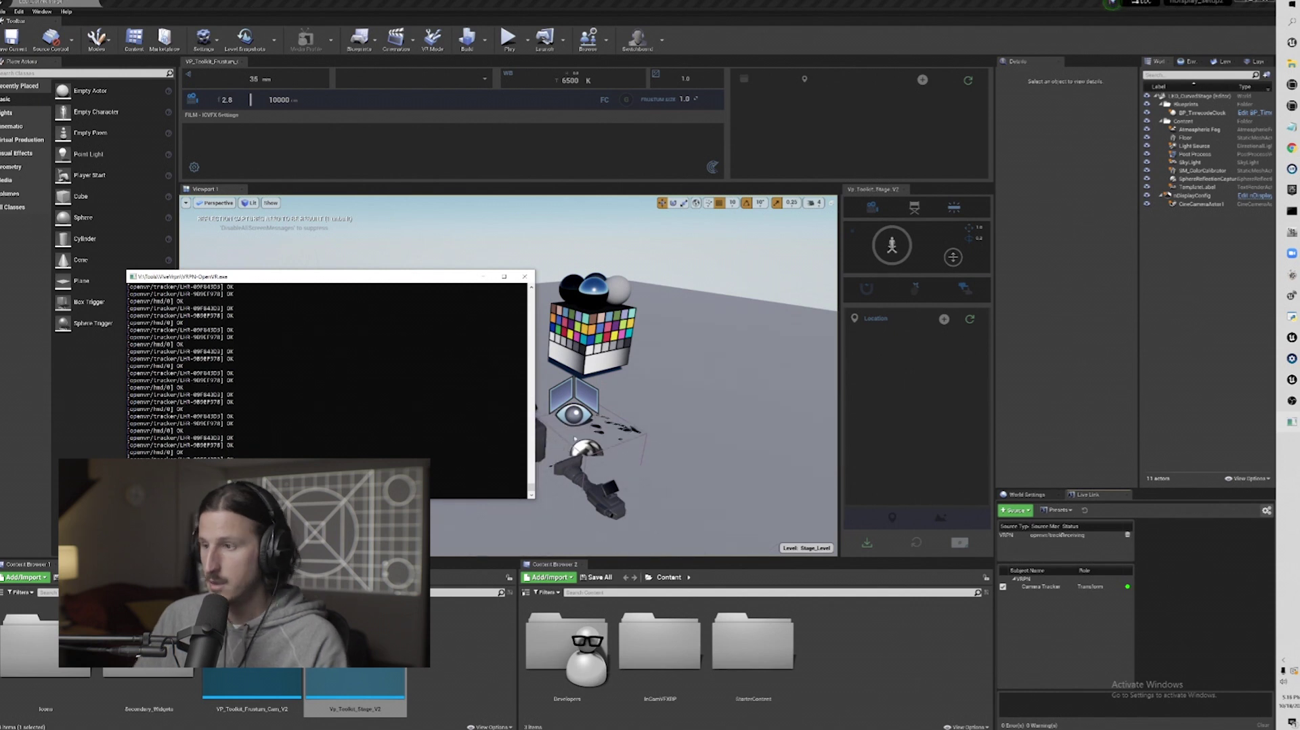
pyautogui.click(1015, 509)
pyautogui.moveTo(1058, 562)
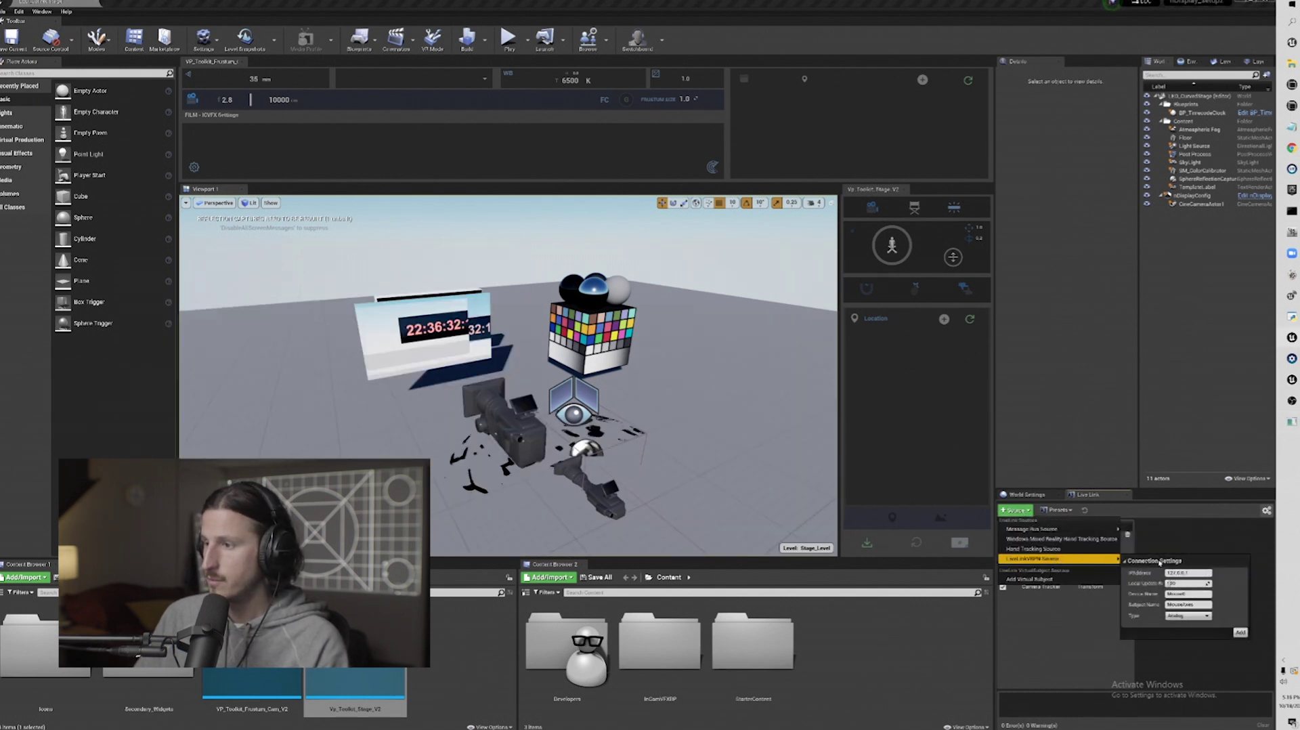
# Add the source with the 192 IP, subject Calibration Tracker and device type Tracker
pyautogui.write('192.168.1.21:3884')
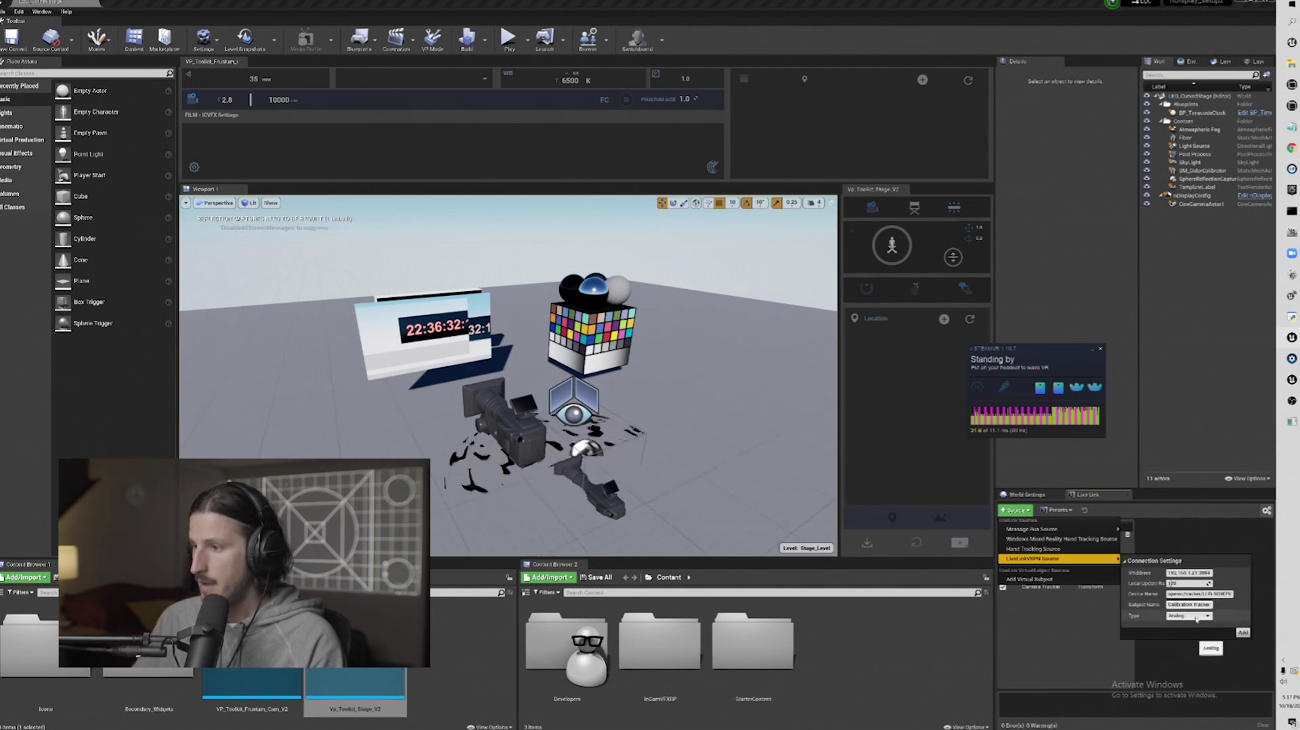
pyautogui.click(1188, 616)
pyautogui.click(1176, 640)
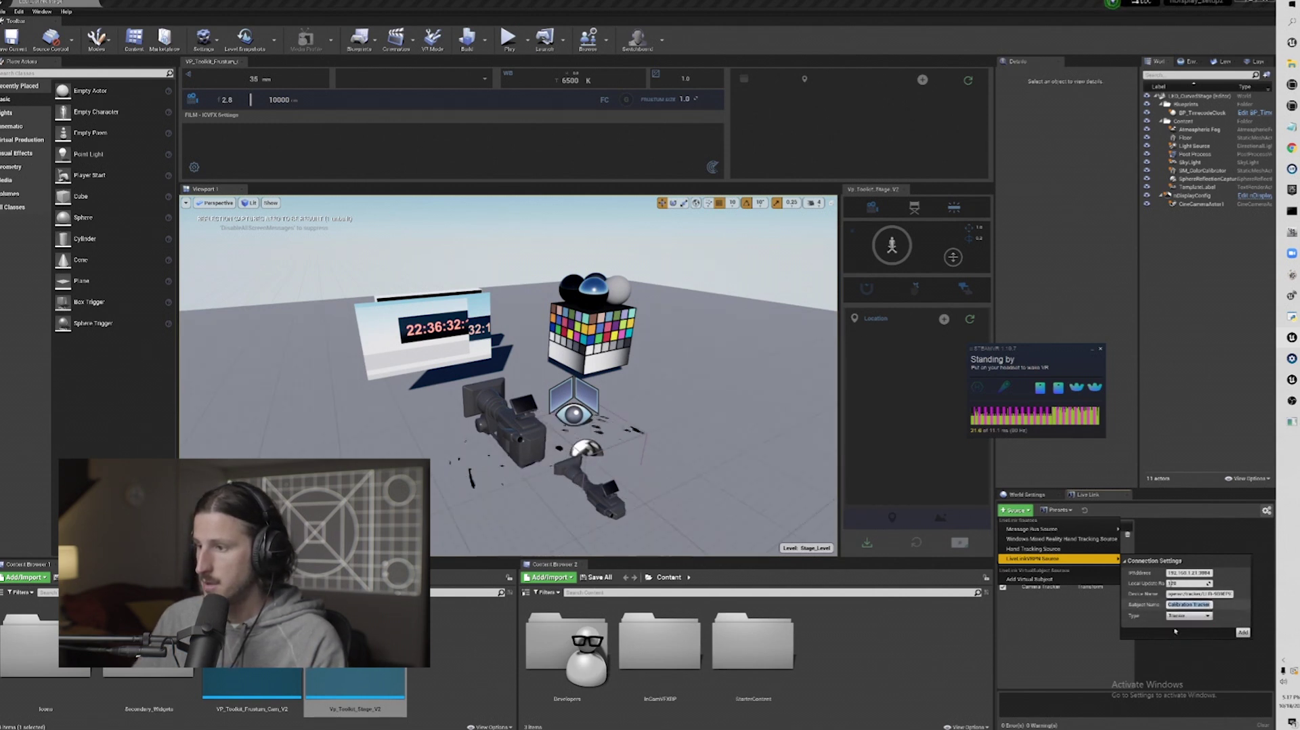
pyautogui.click(1243, 633)
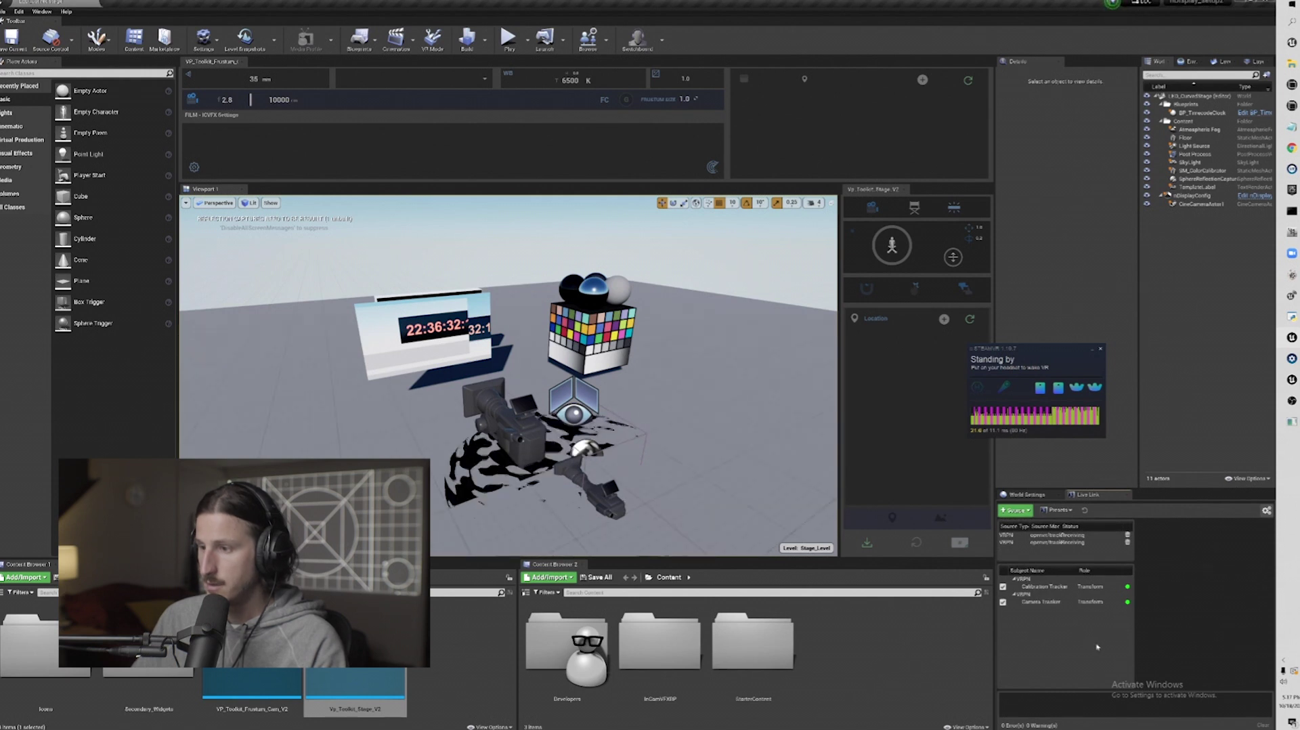
pyautogui.click(1046, 587)
pyautogui.click(1043, 602)
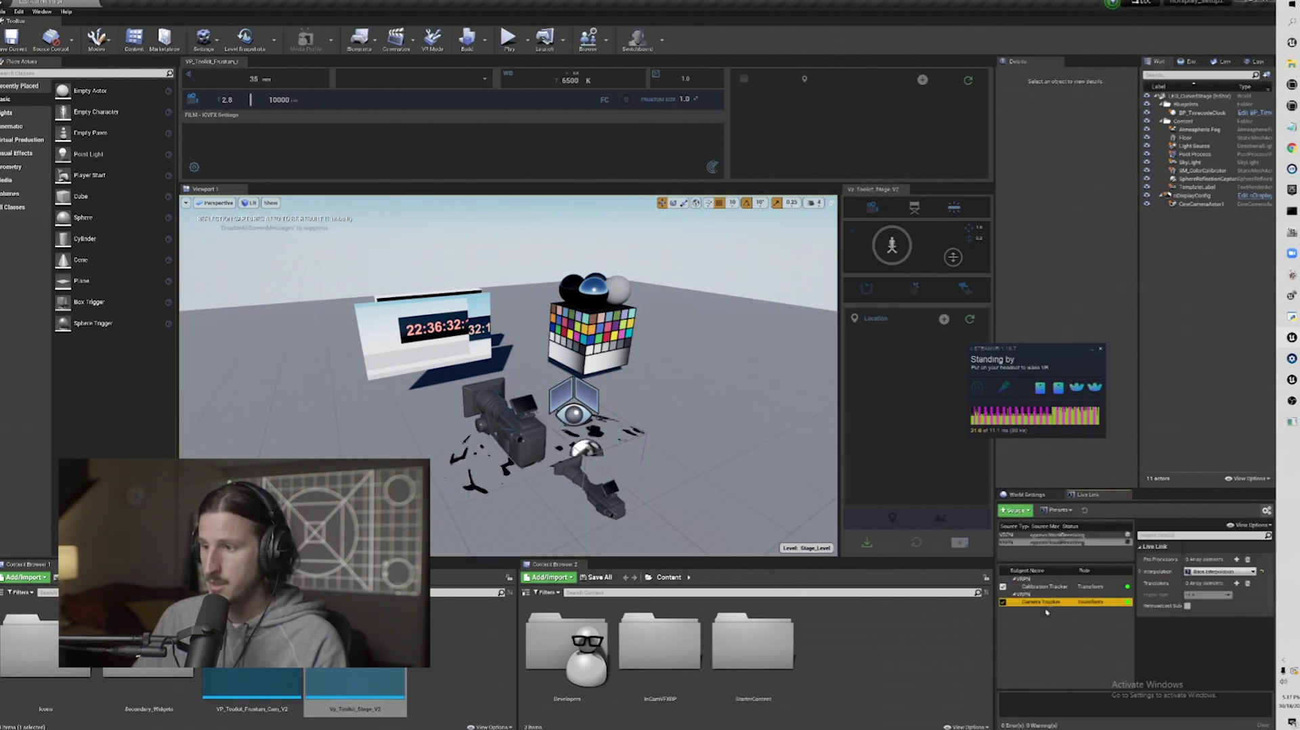
pyautogui.click(1047, 644)
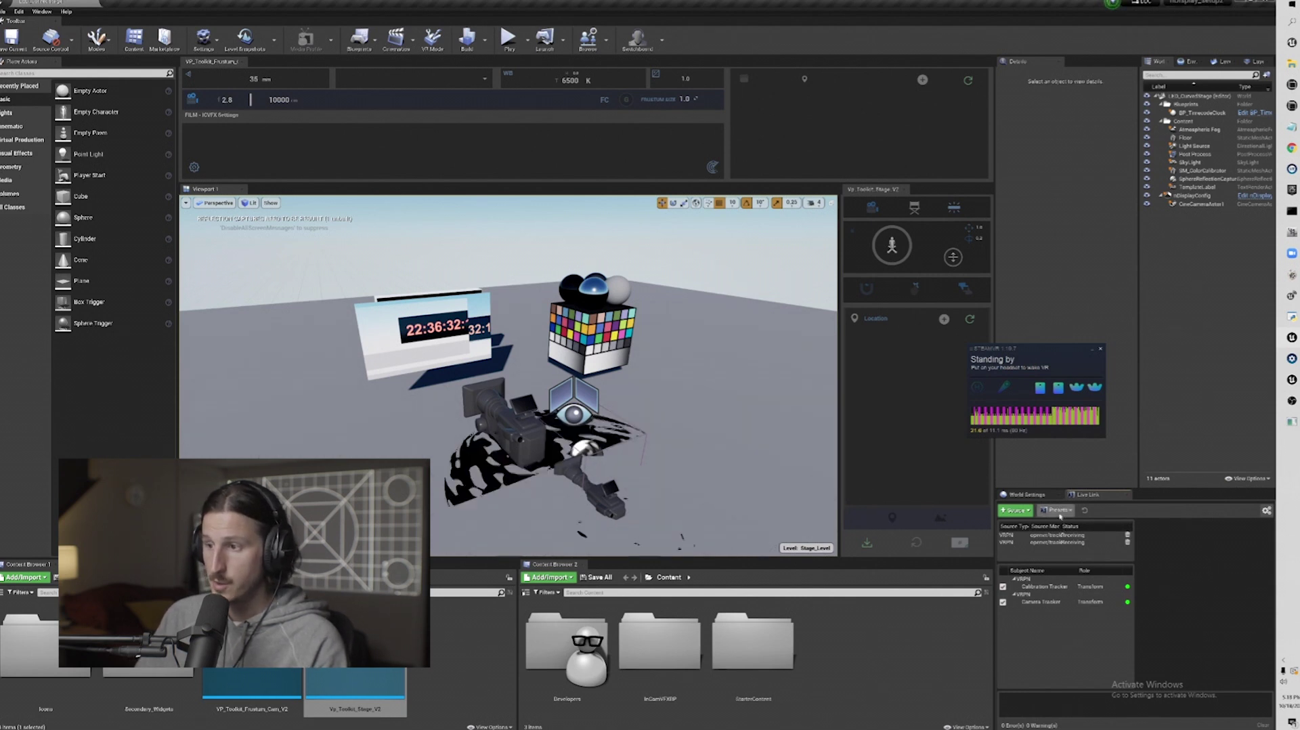
# Save both VRPN sources as preset Vive_VRPN under VP_Toolkit_Concept_Kit > LiveLinkPresets
pyautogui.click(1058, 511)
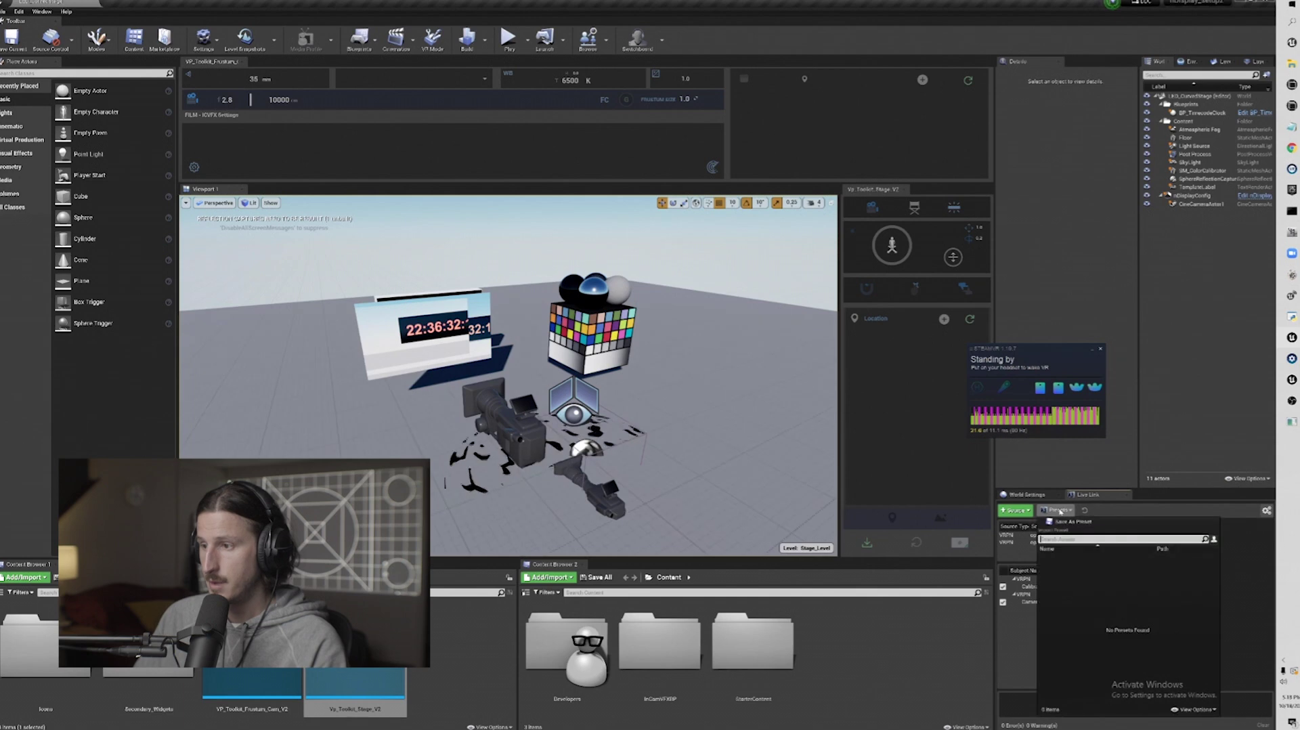
pyautogui.click(1076, 521)
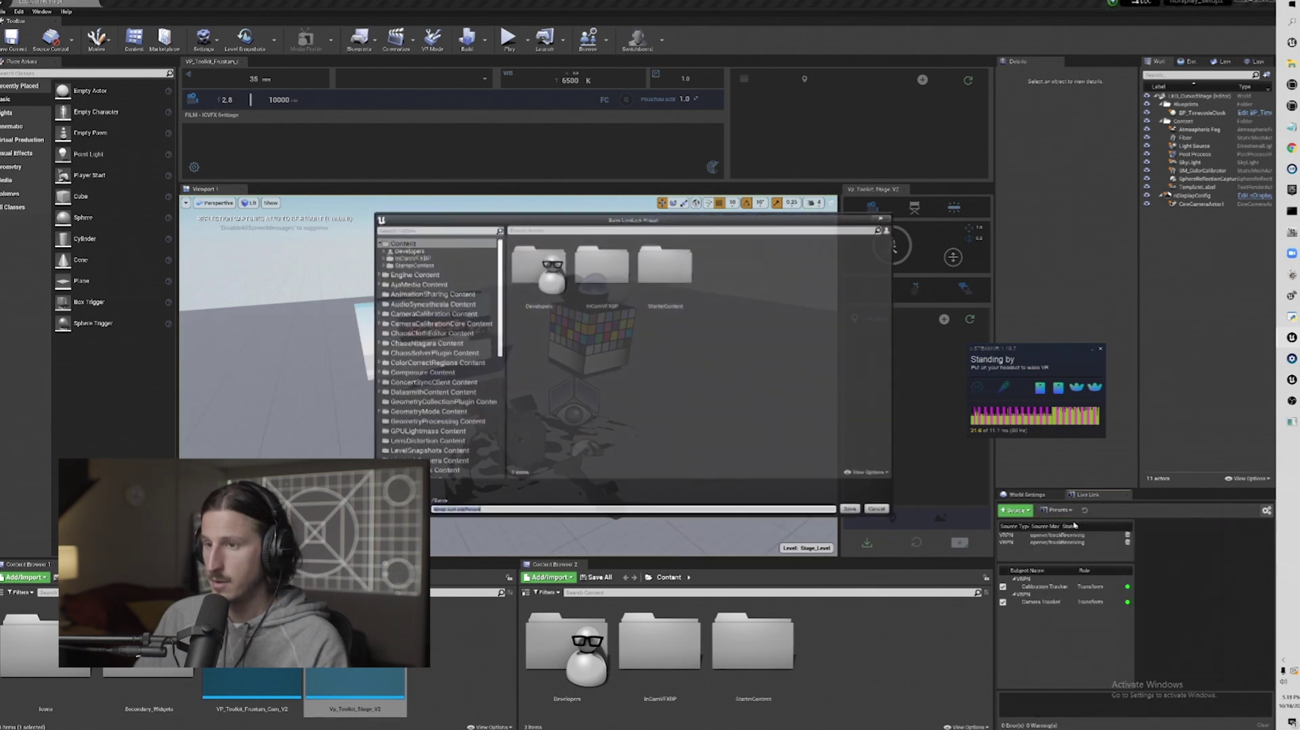
pyautogui.click(407, 242)
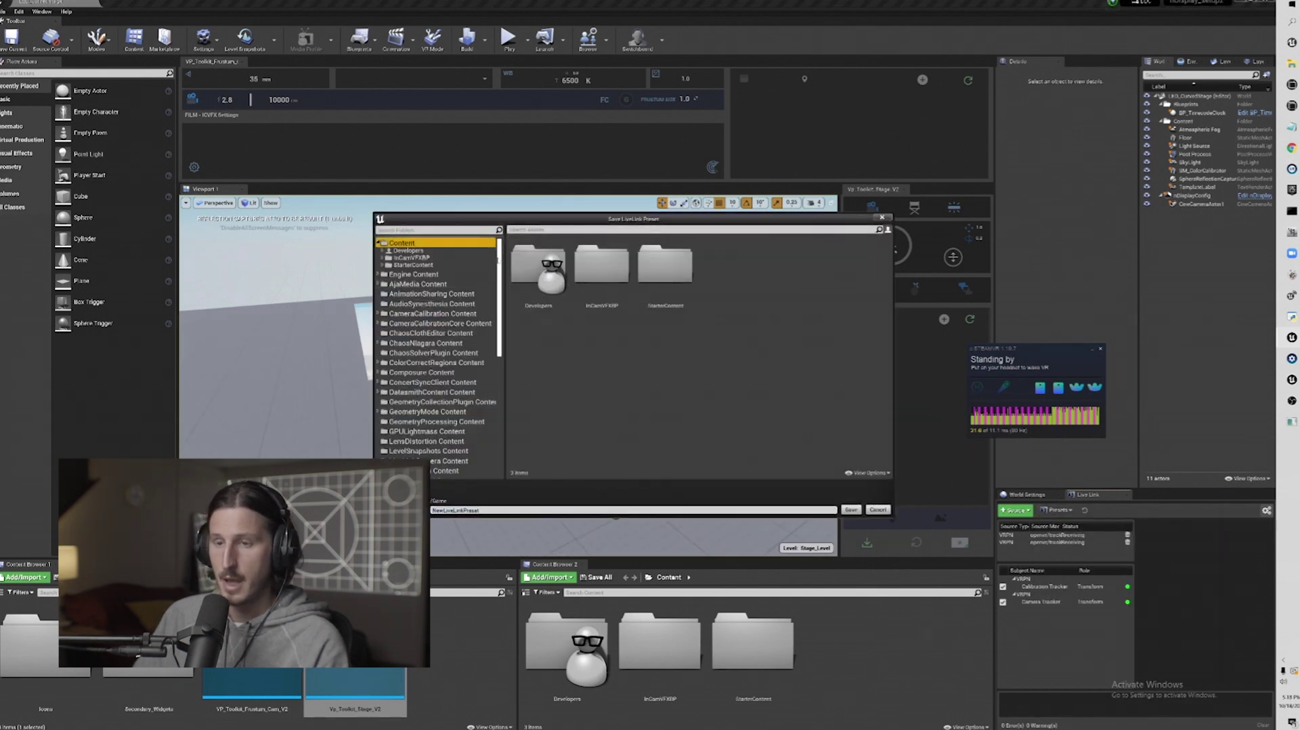
pyautogui.scroll(-10, 419, 284)
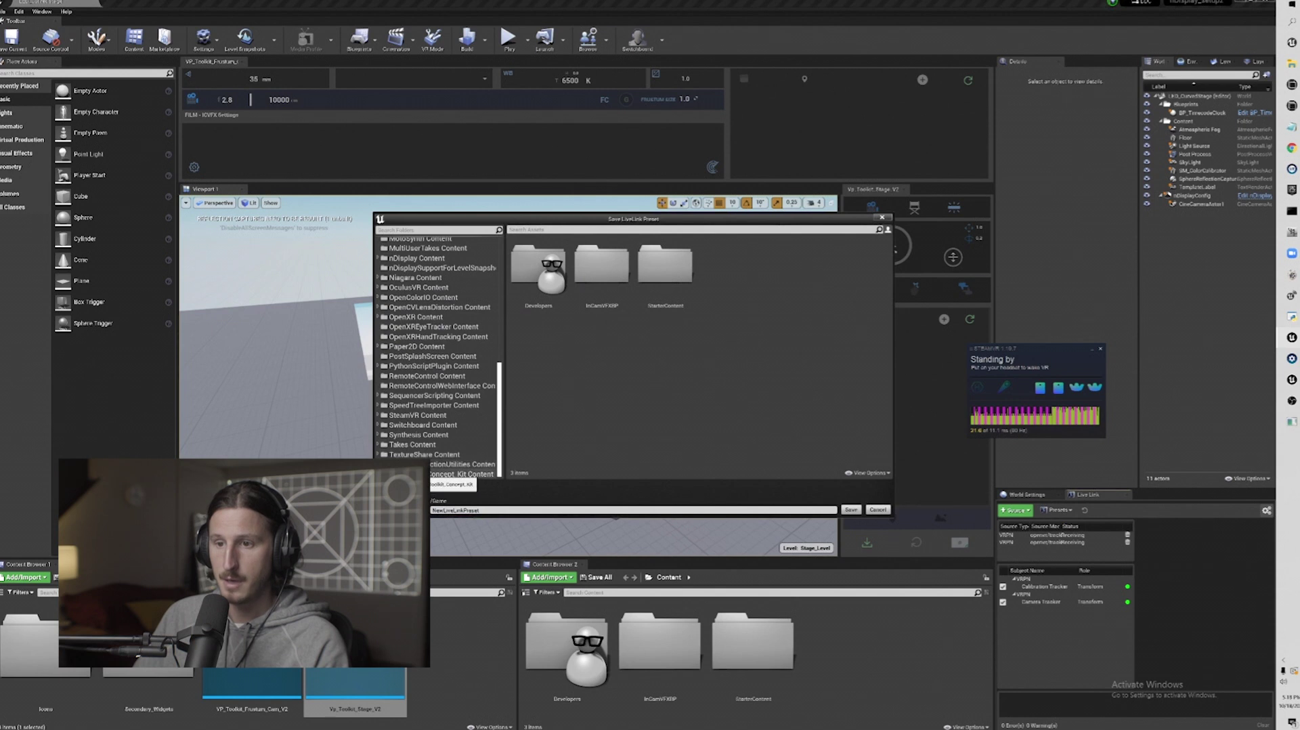
pyautogui.click(454, 473)
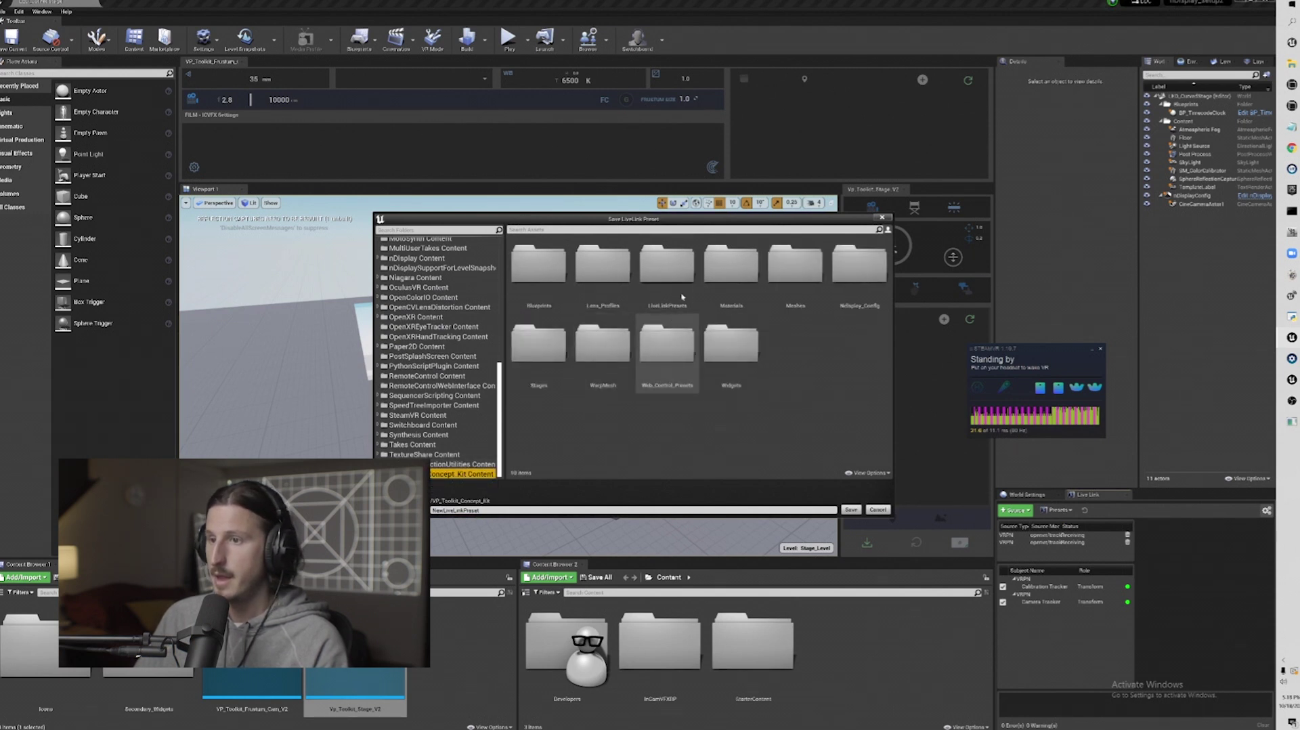
pyautogui.doubleClick(667, 267)
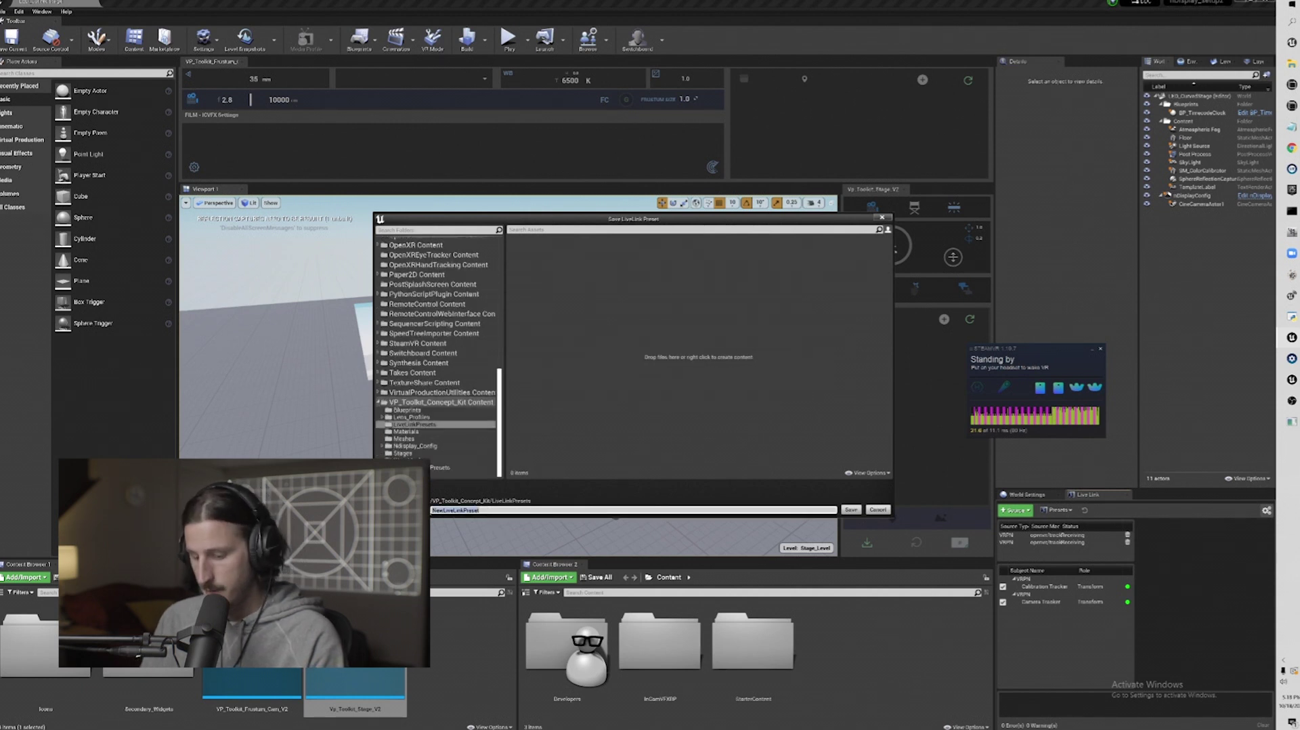
pyautogui.write('Mive_VRP')
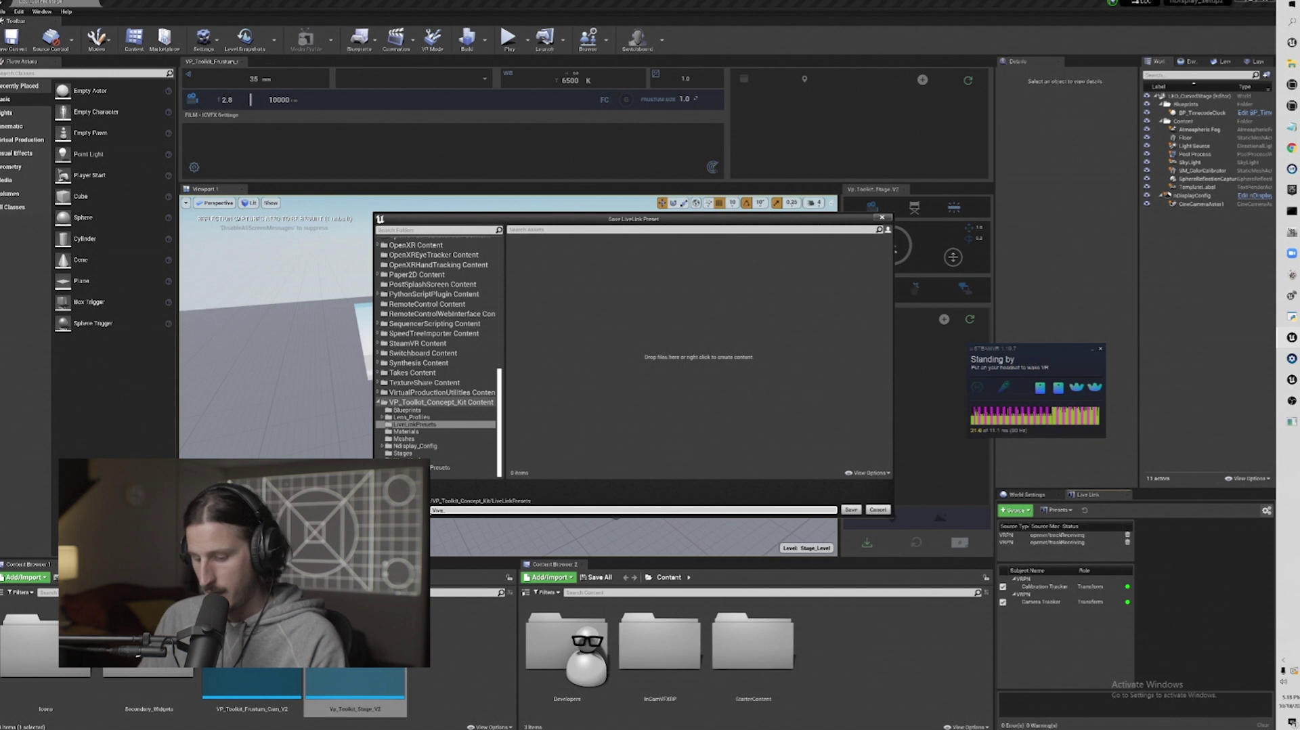
pyautogui.write('N')
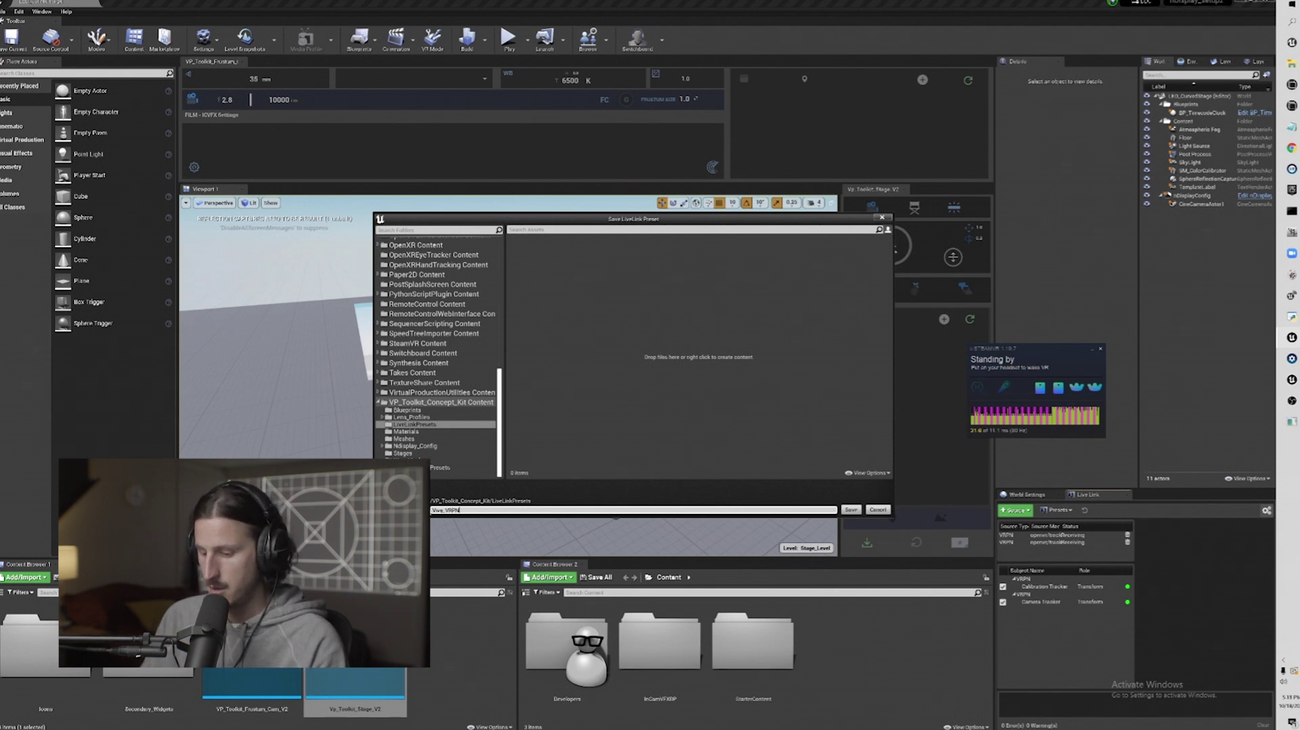
pyautogui.press('Return')
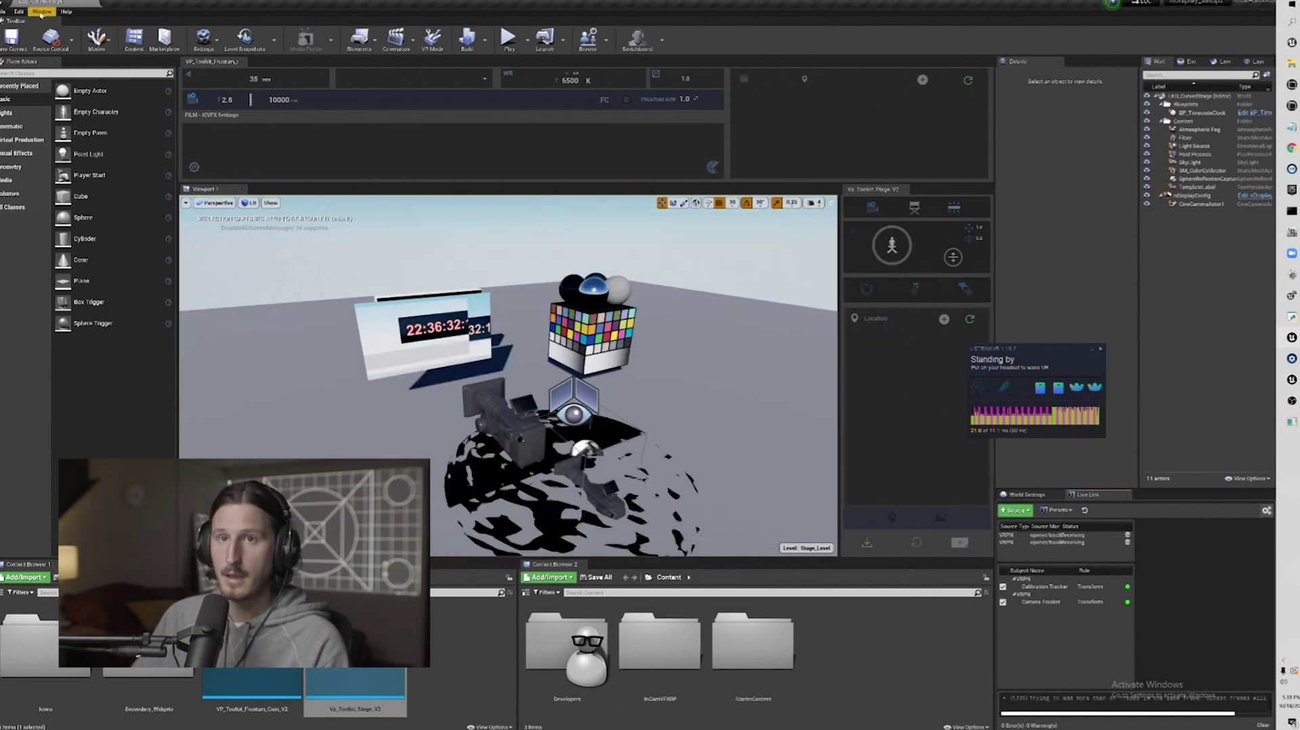
pyautogui.click(18, 11)
pyautogui.click(203, 40)
# Set Project Settings > Plugins > Live Link's Default Live Link Preset to Vive_VRPN, then close settings
pyautogui.click(203, 41)
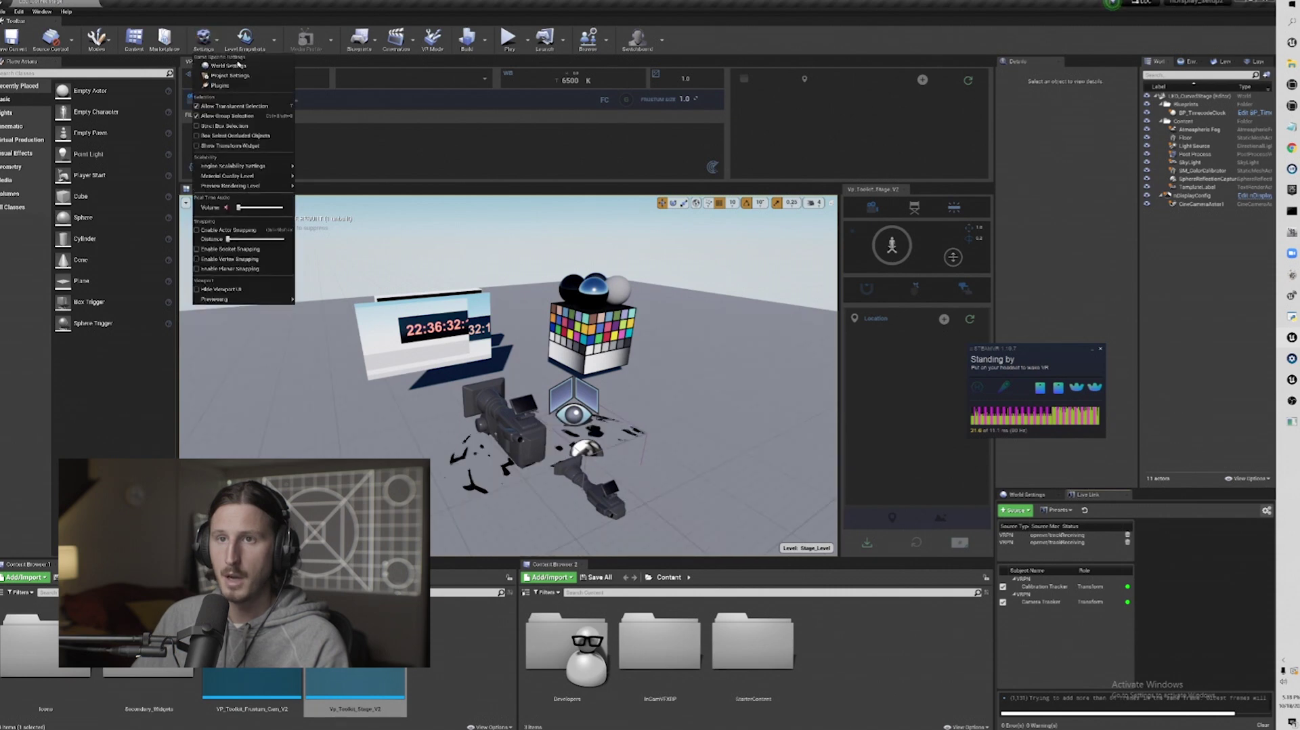
pyautogui.click(230, 79)
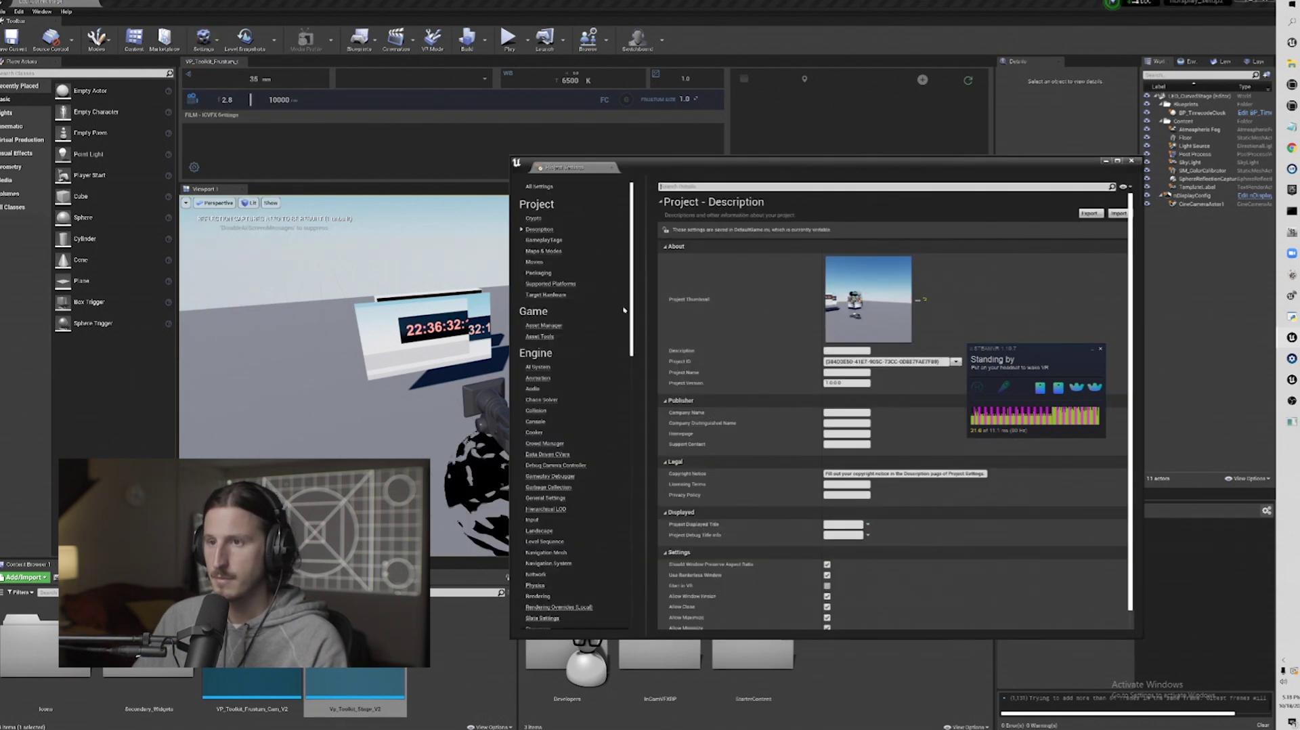
pyautogui.moveTo(625, 235); pyautogui.dragTo(621, 542)
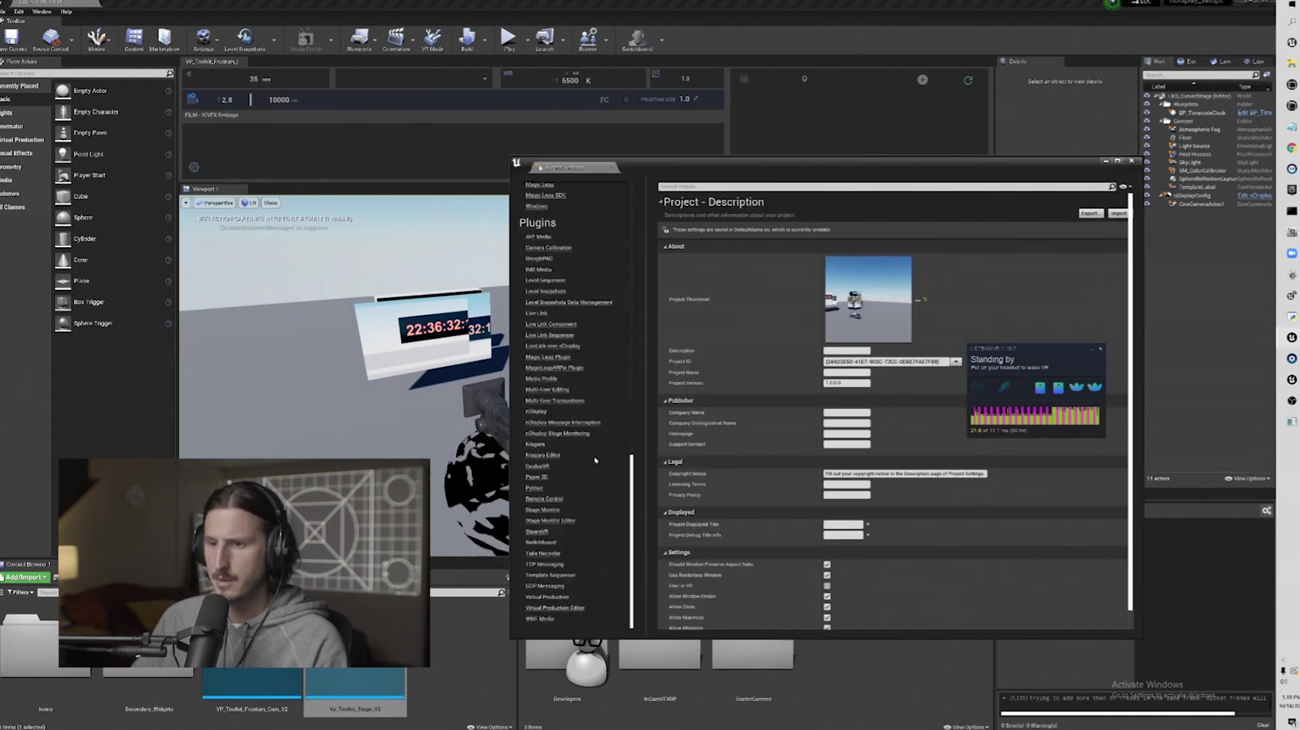
pyautogui.click(538, 314)
pyautogui.click(889, 278)
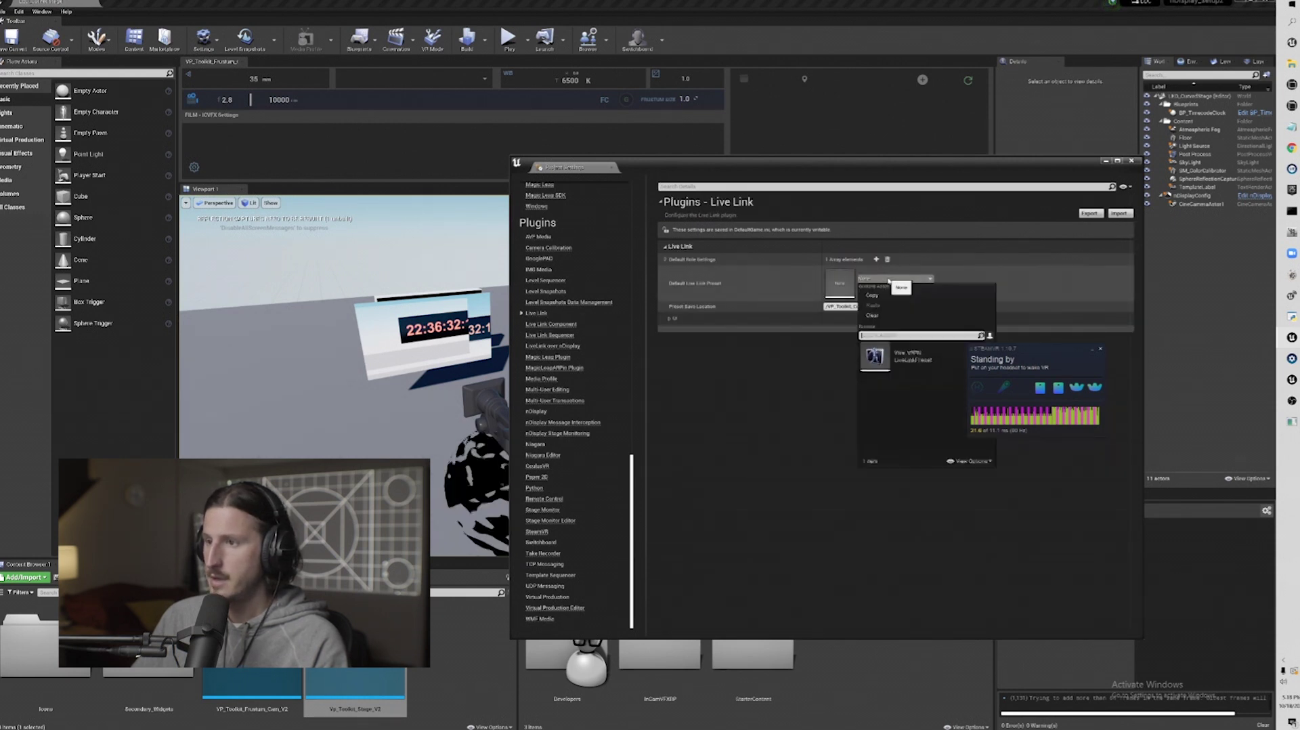
pyautogui.click(916, 362)
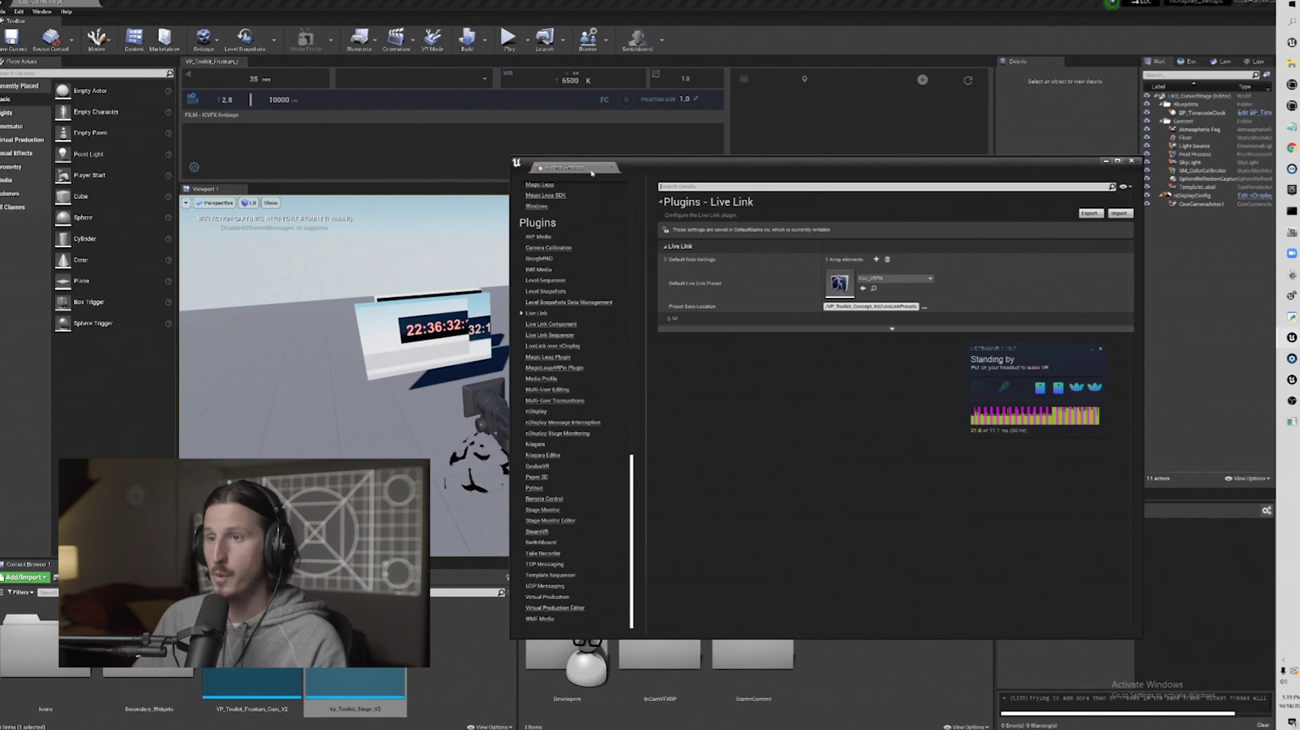
pyautogui.moveTo(592, 173); pyautogui.dragTo(68, 22)
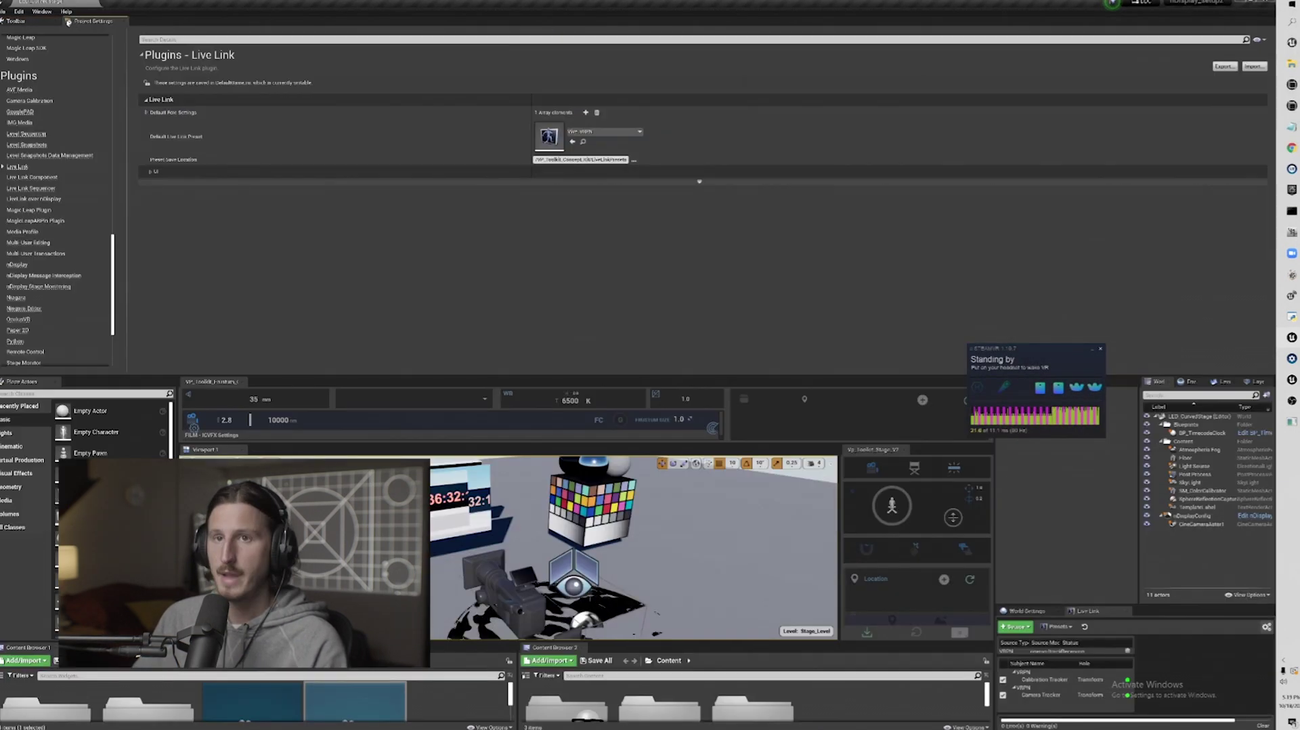
pyautogui.click(117, 21)
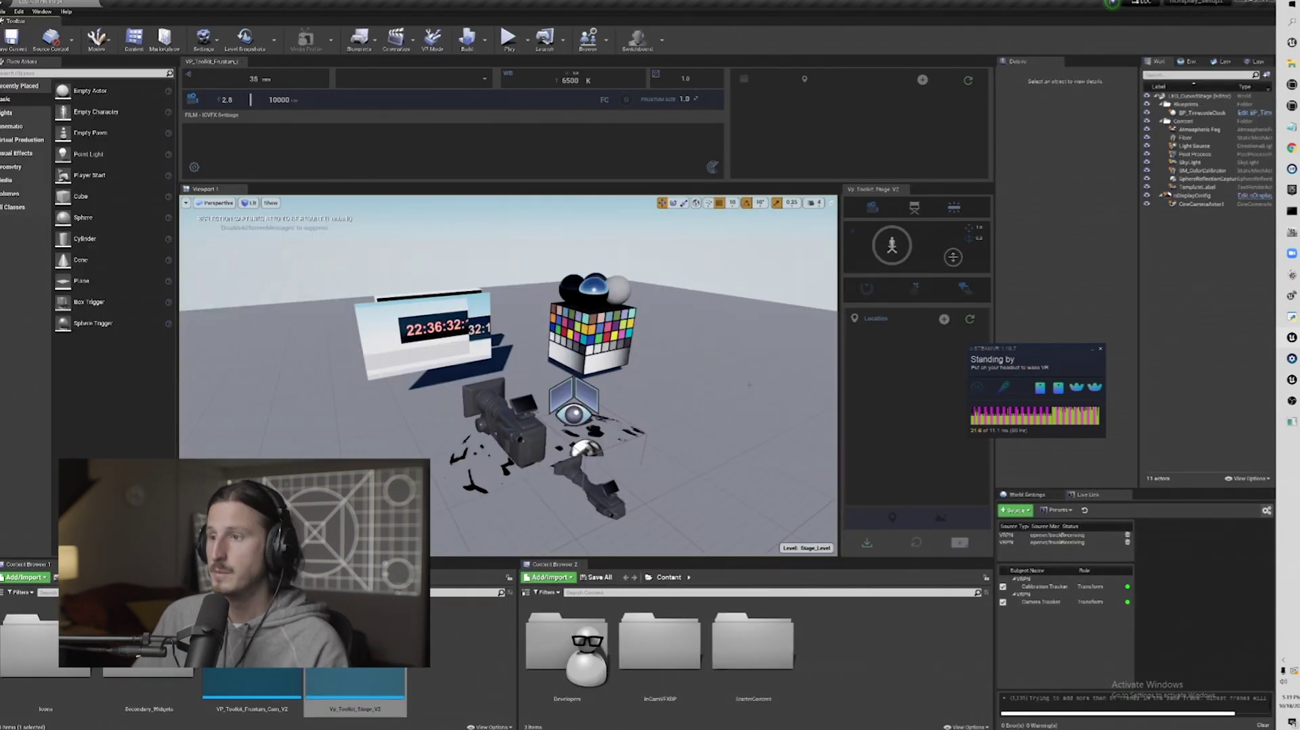
pyautogui.moveTo(1055, 356); pyautogui.dragTo(1089, 371)
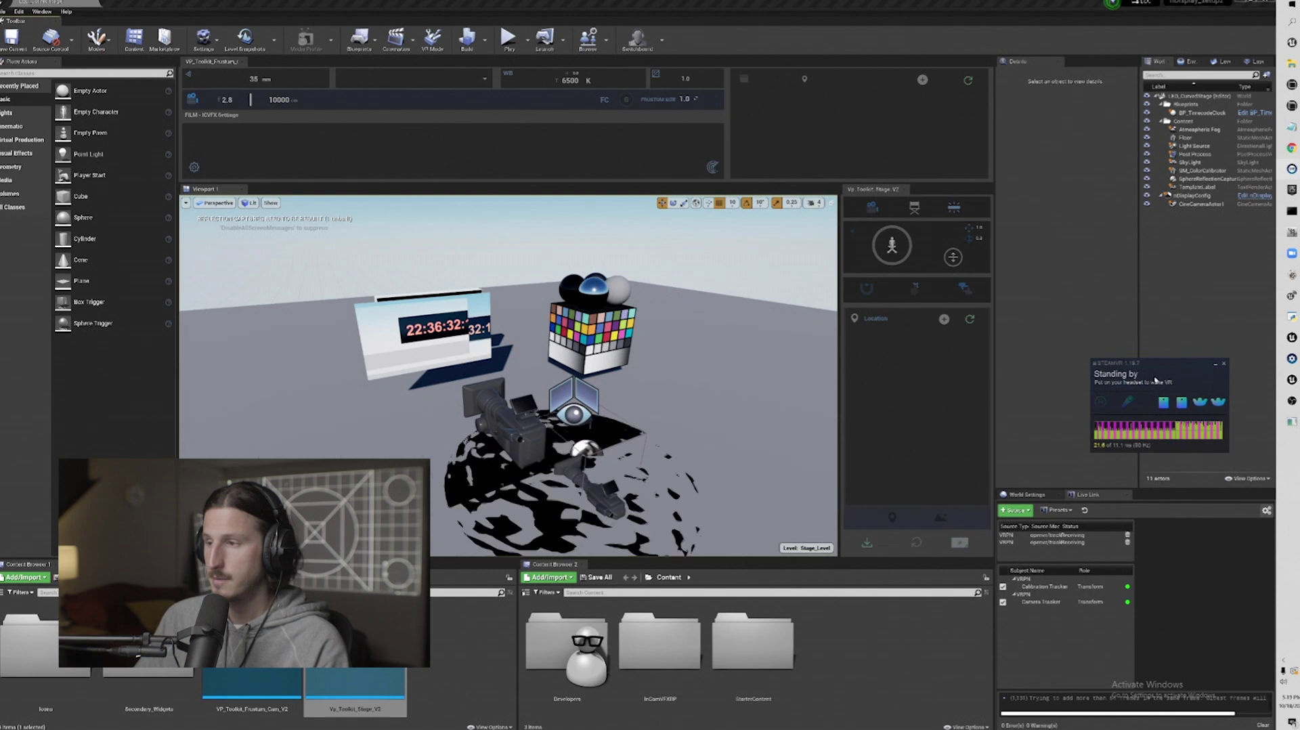
# Give the Calibration Tracker subject a Transform Axis Switch pre-processor
pyautogui.click(1056, 586)
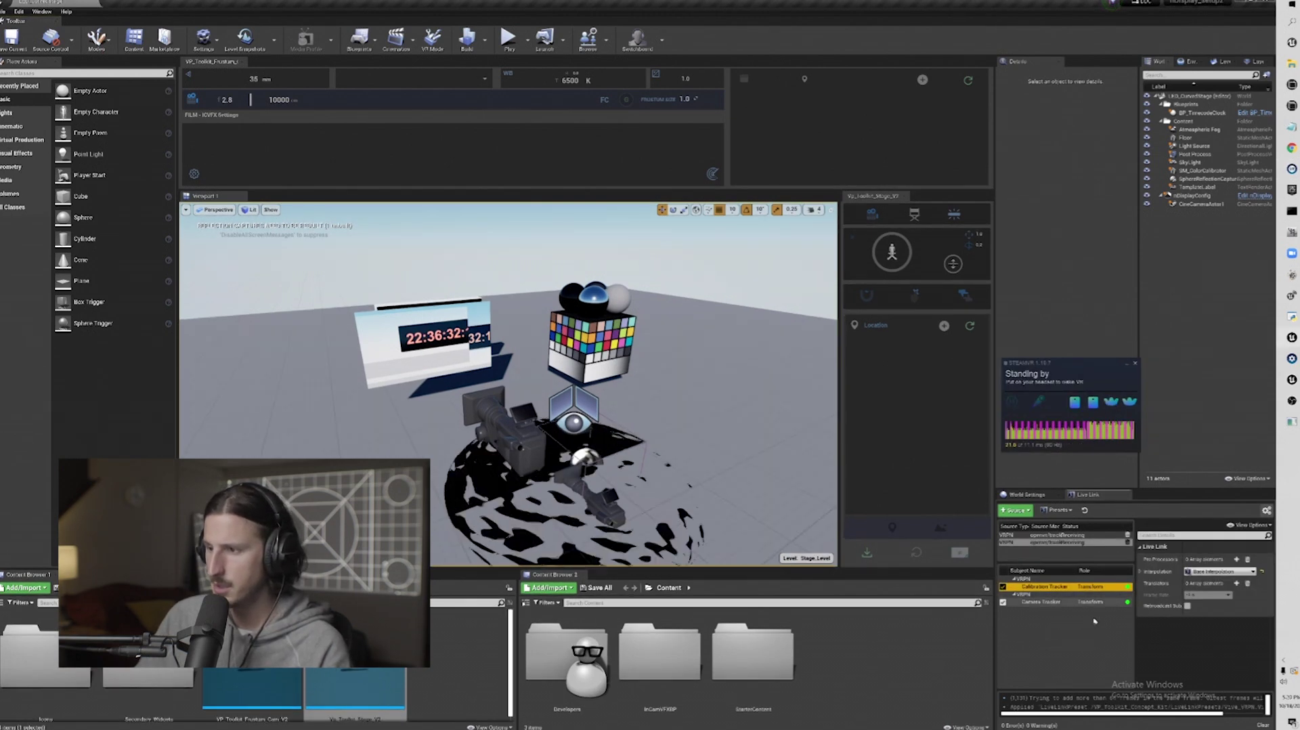
pyautogui.click(1236, 559)
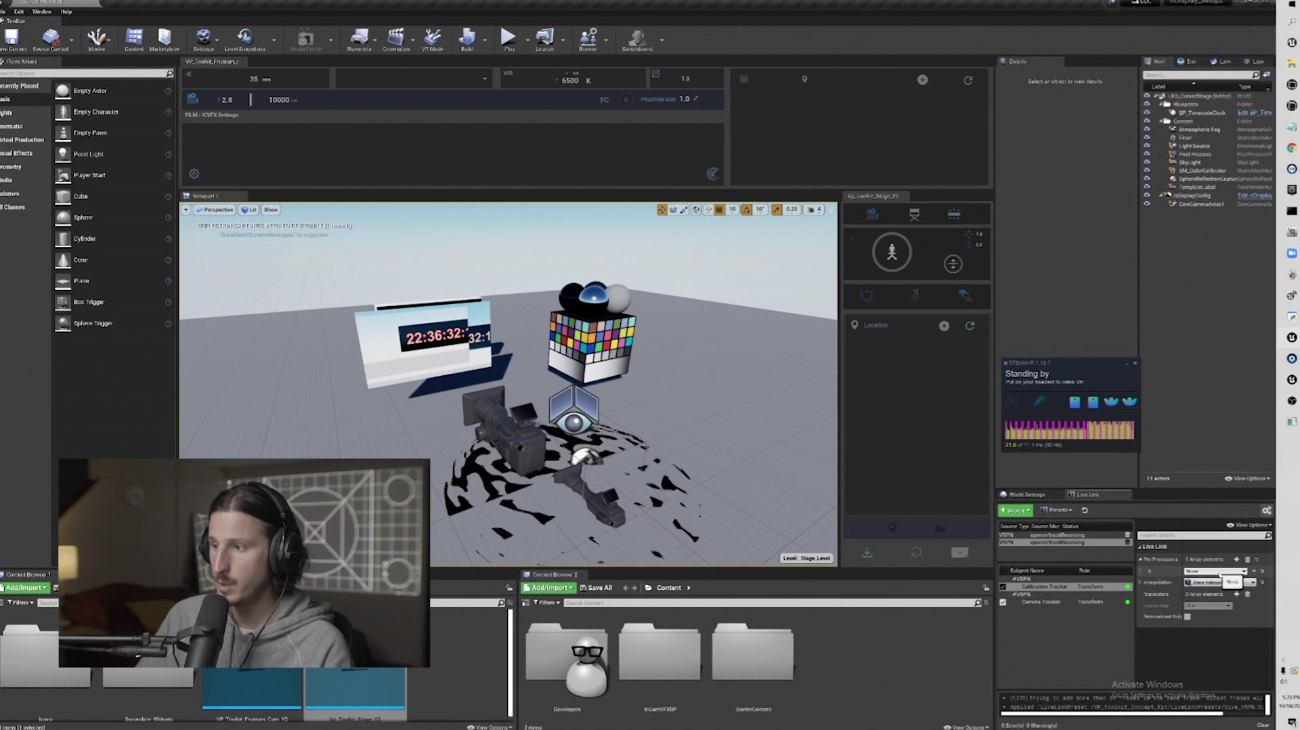
pyautogui.click(1215, 571)
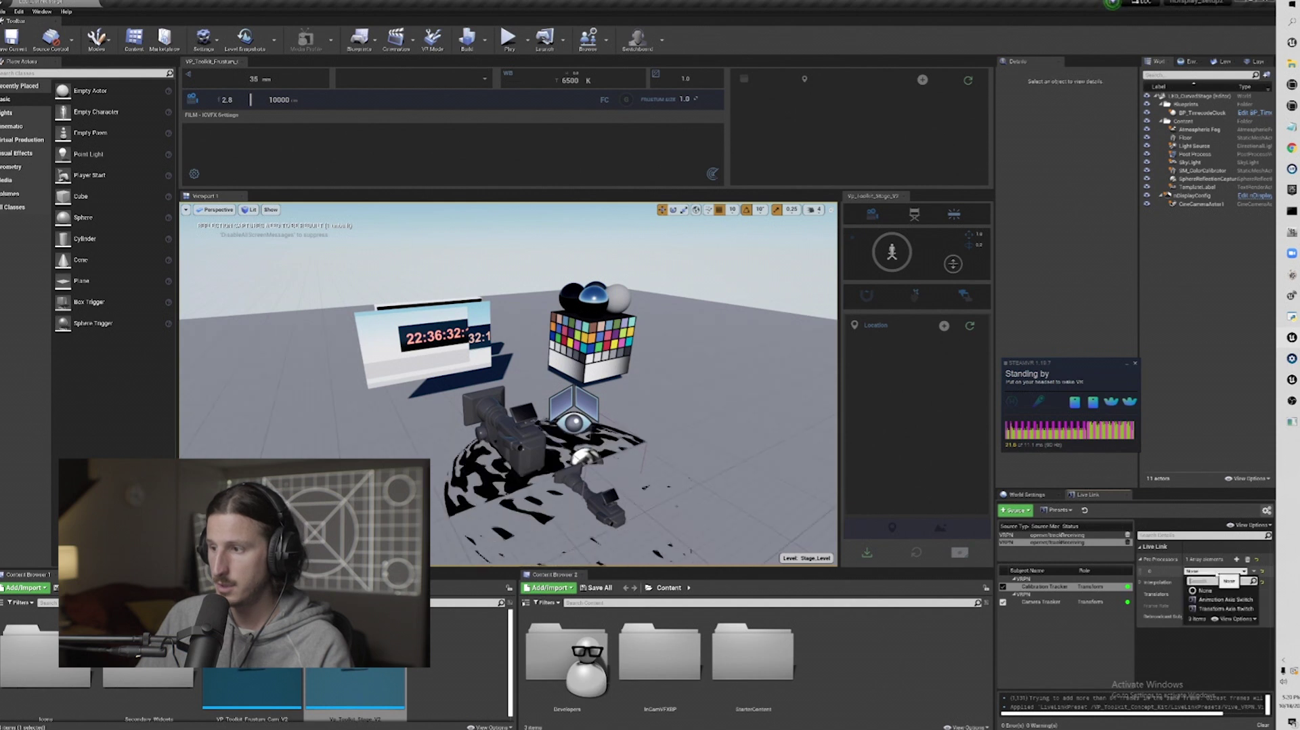
pyautogui.click(1210, 608)
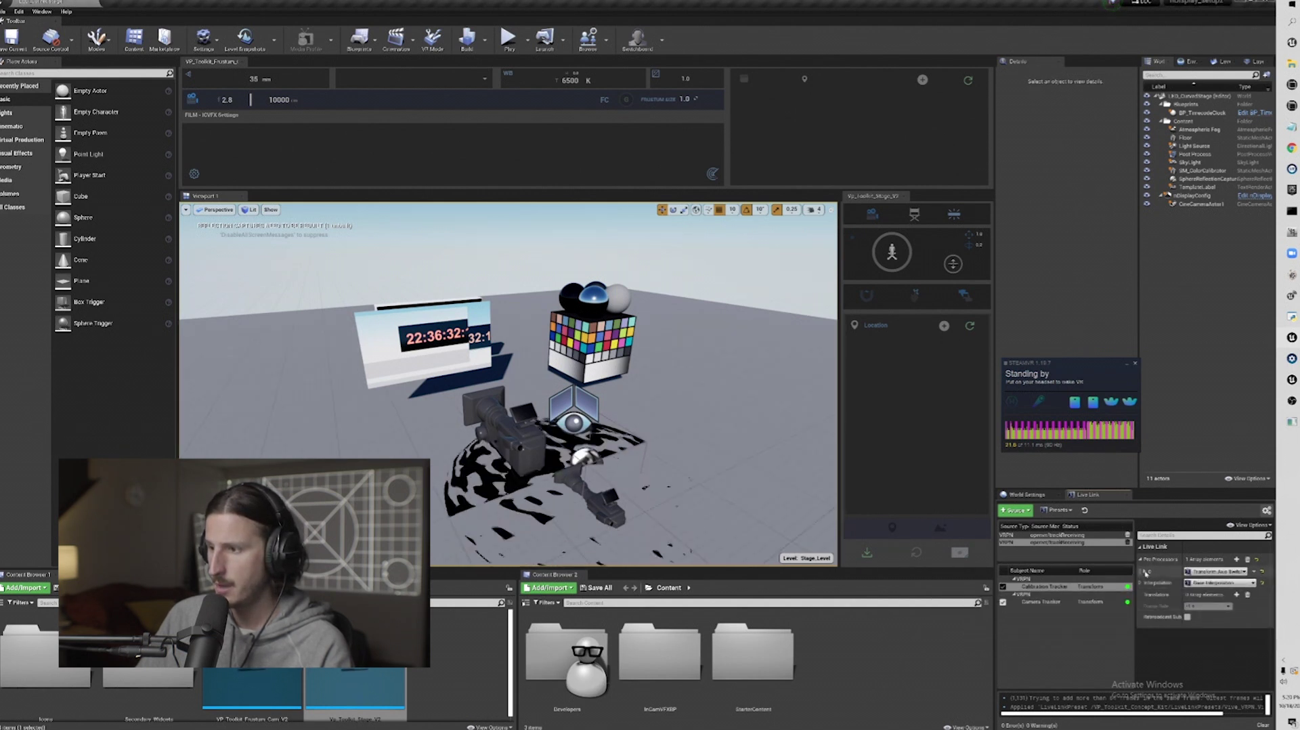
pyautogui.click(1145, 571)
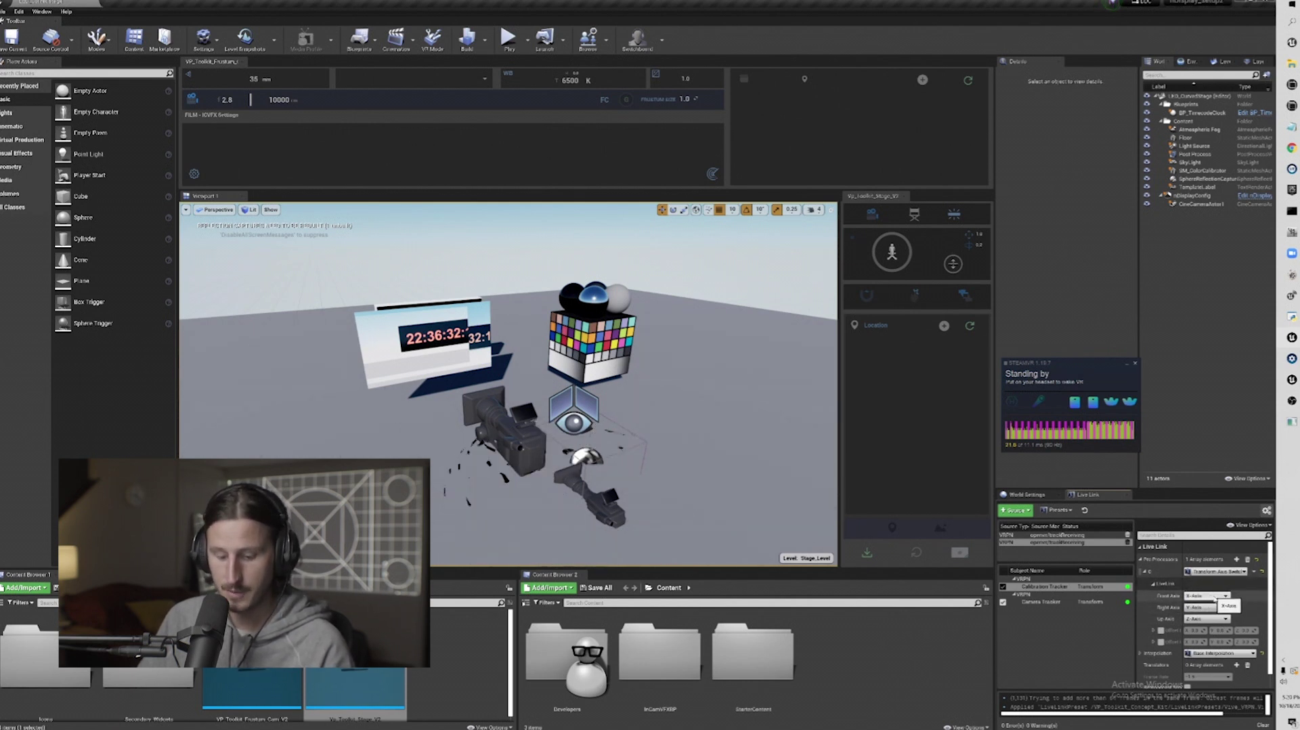
pyautogui.click(1046, 587)
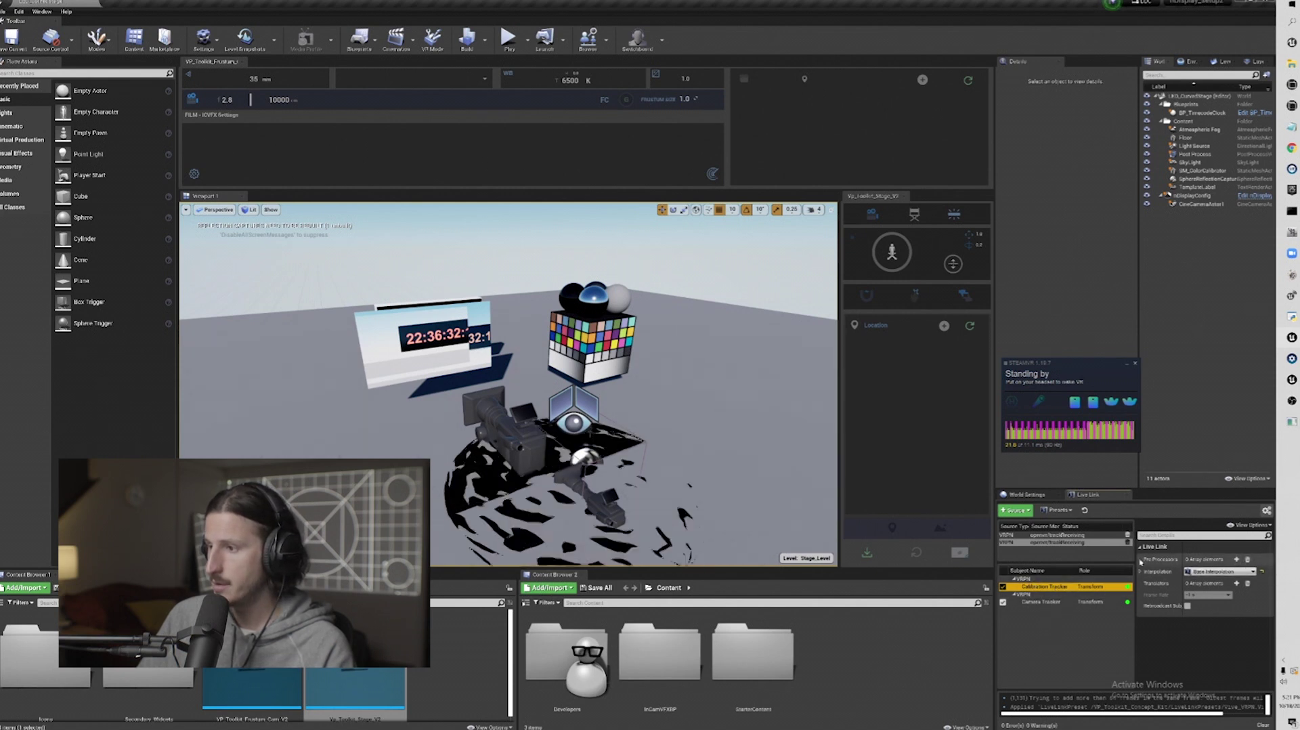
pyautogui.click(1236, 559)
pyautogui.click(1215, 571)
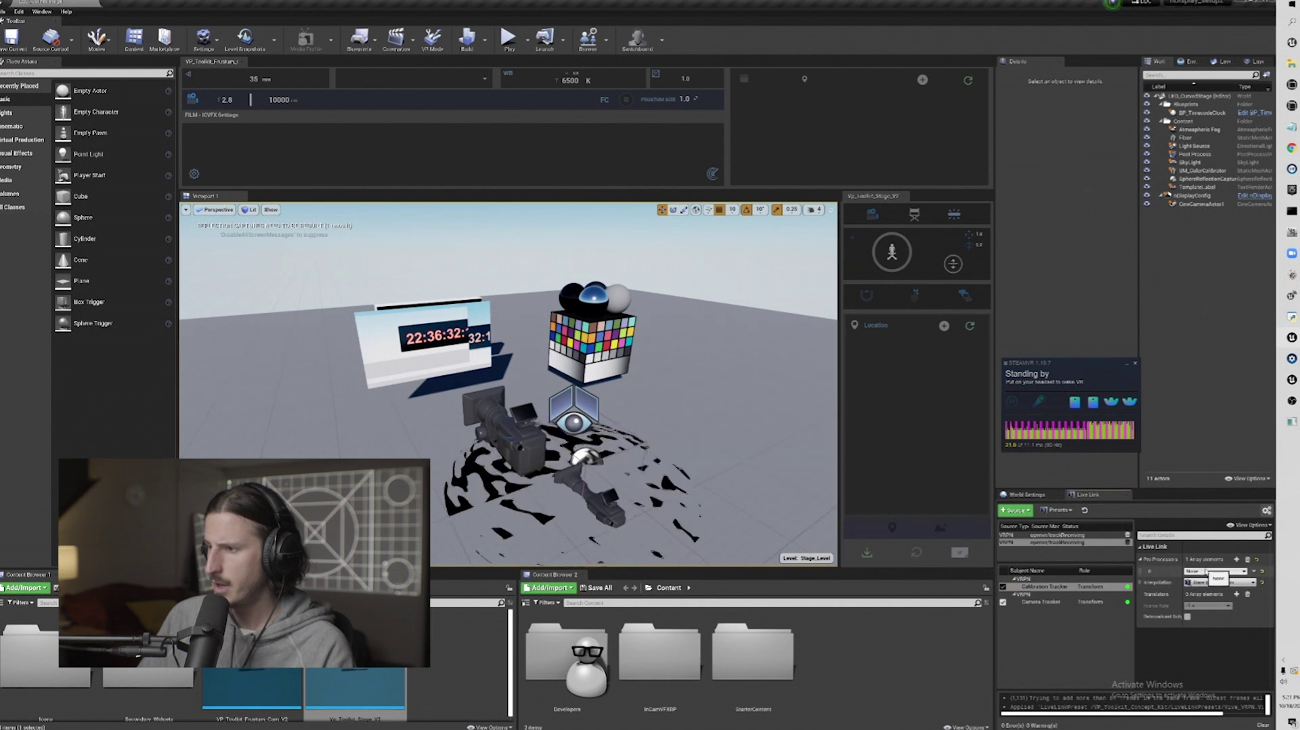
pyautogui.click(1210, 573)
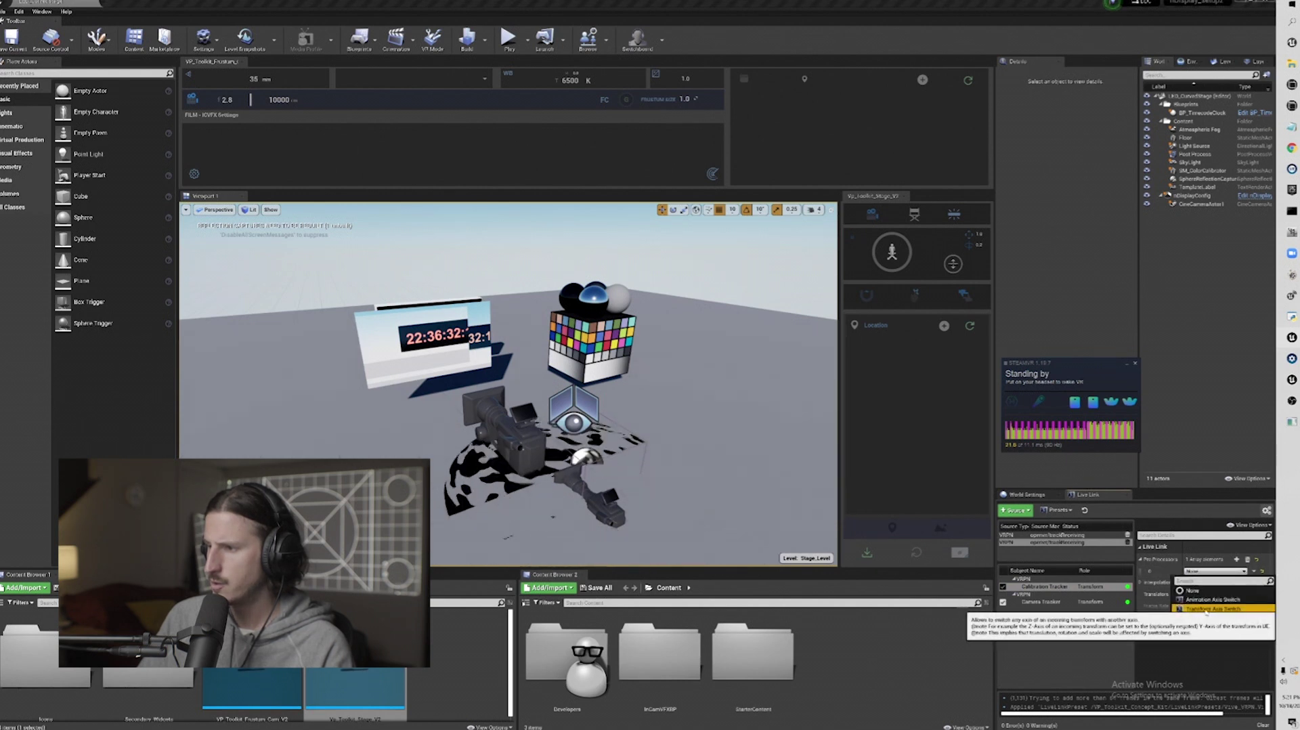
pyautogui.click(1206, 609)
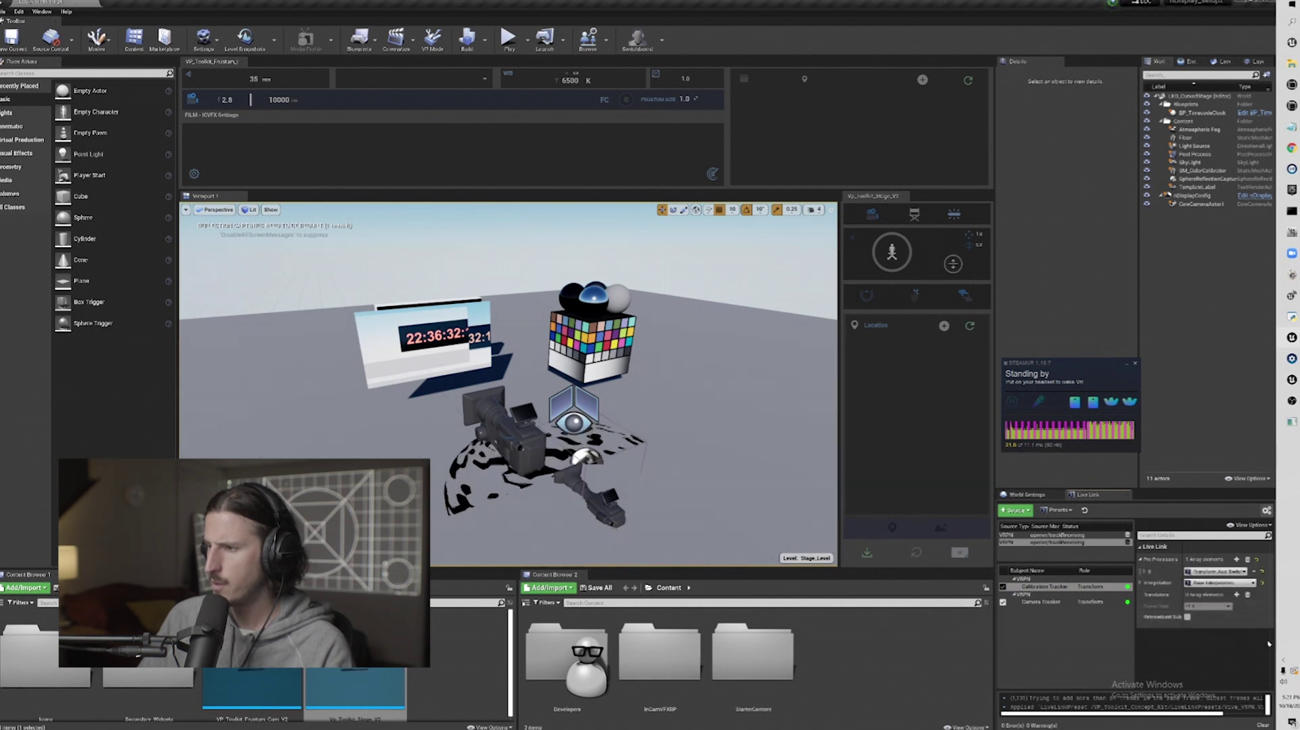
pyautogui.click(1145, 572)
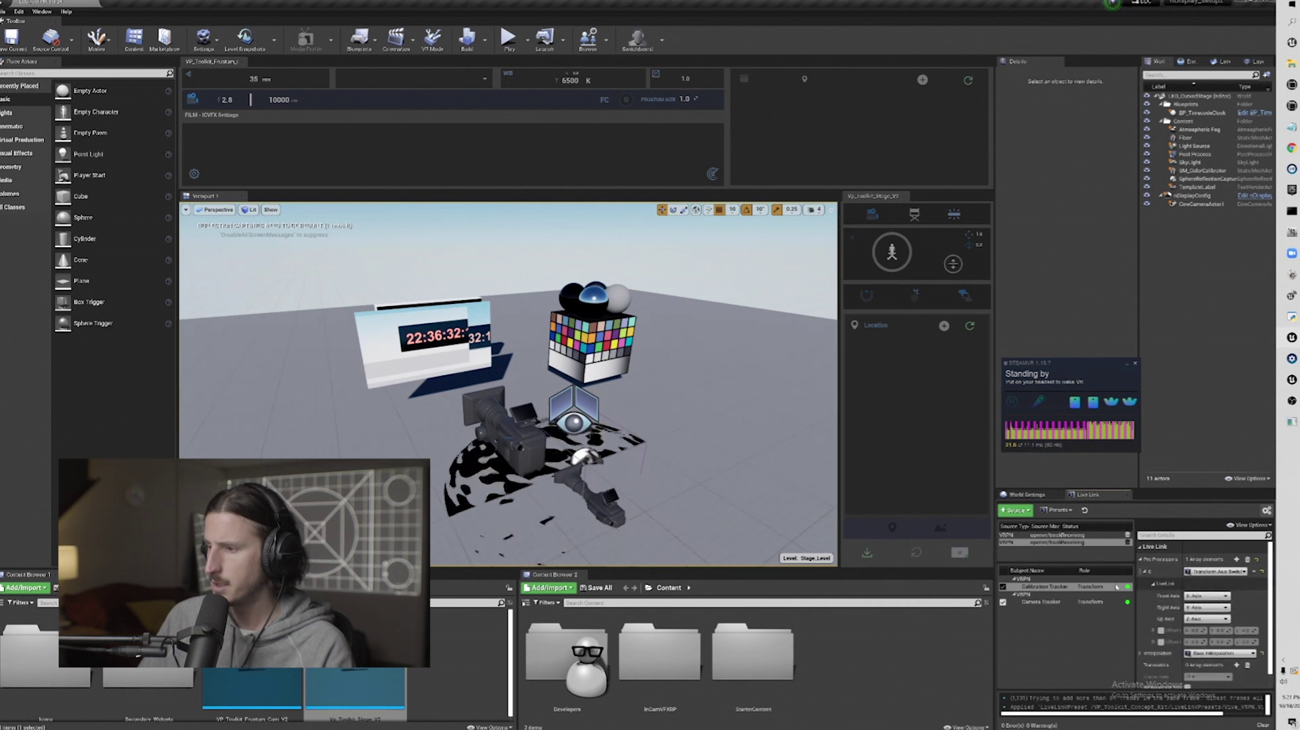
# Set the axis switch's Front Axis to -Z Axis and Up Axis to X-Axis
pyautogui.click(1206, 596)
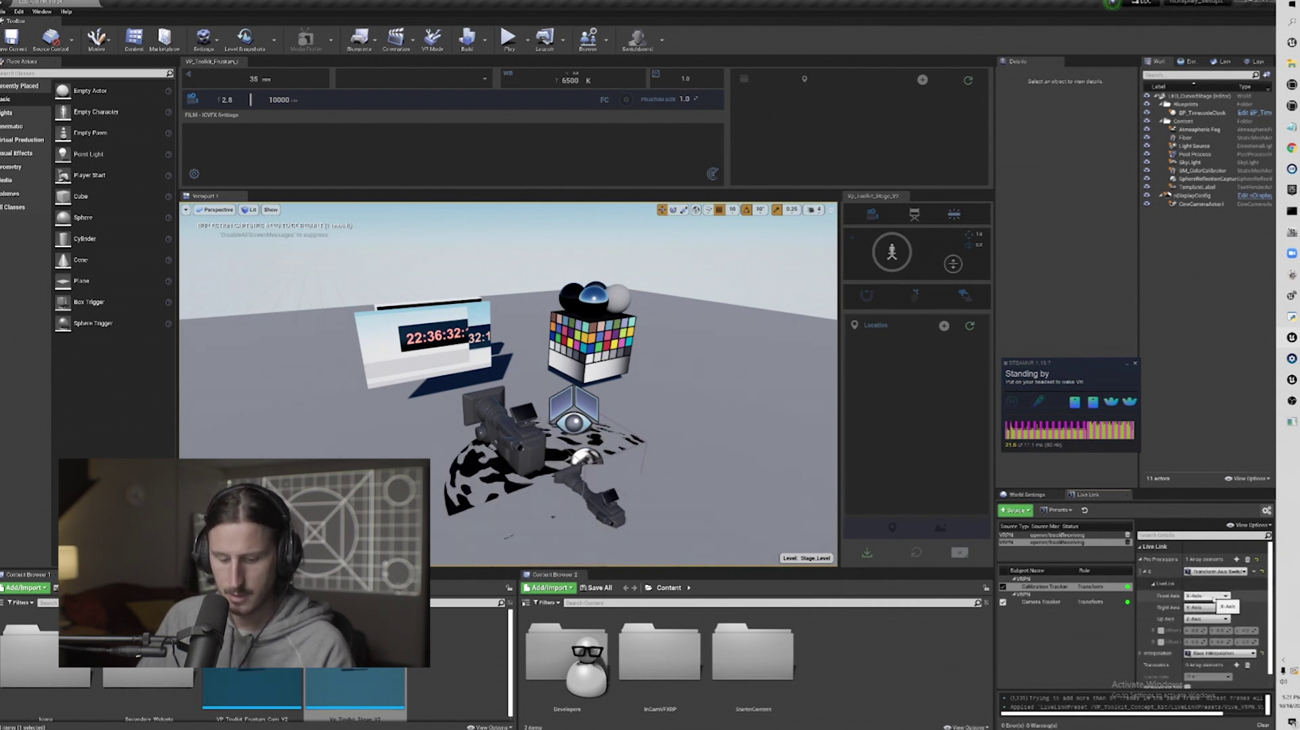
pyautogui.click(1208, 595)
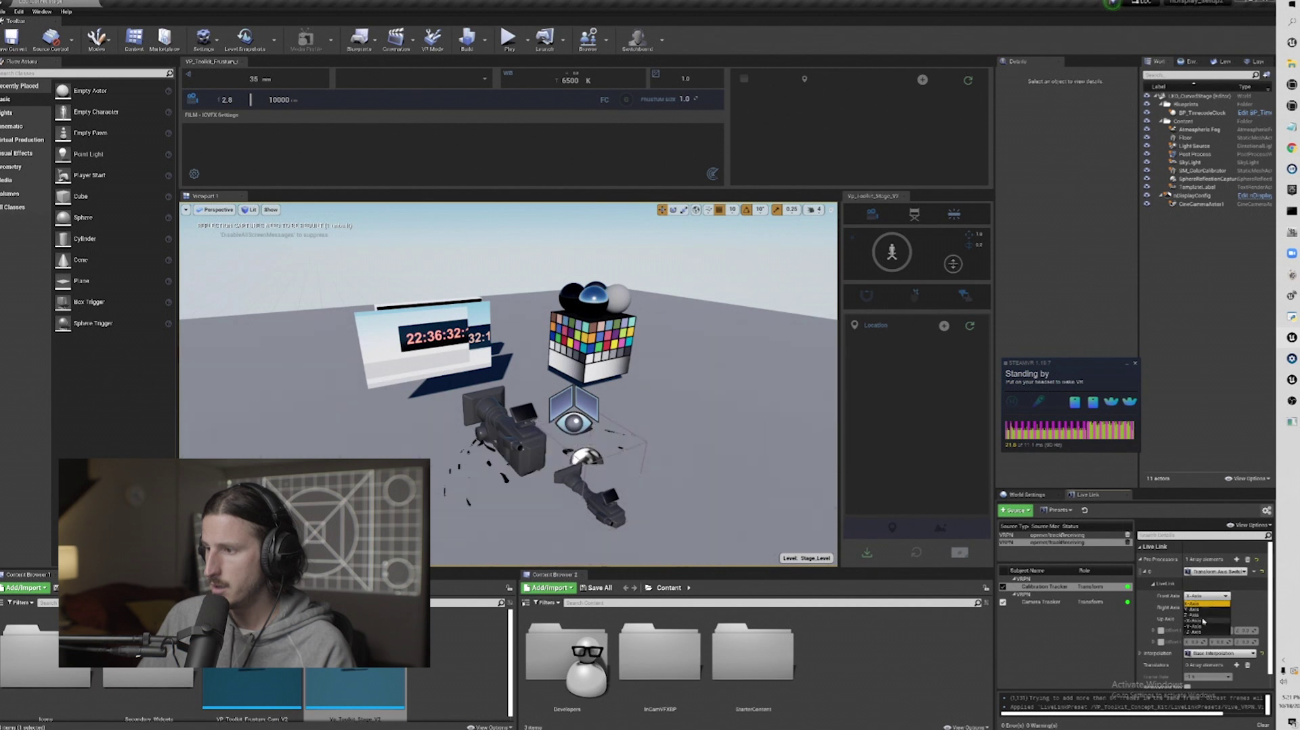
pyautogui.click(1198, 631)
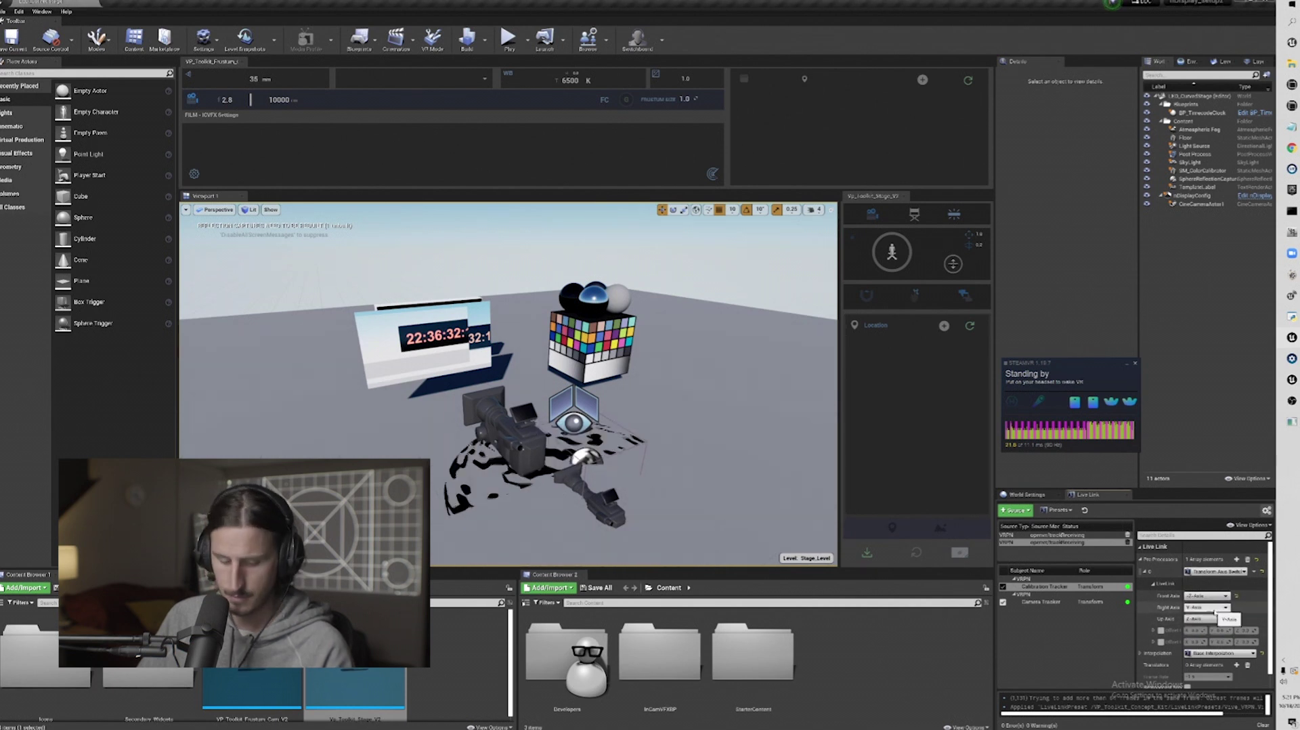
pyautogui.click(1216, 619)
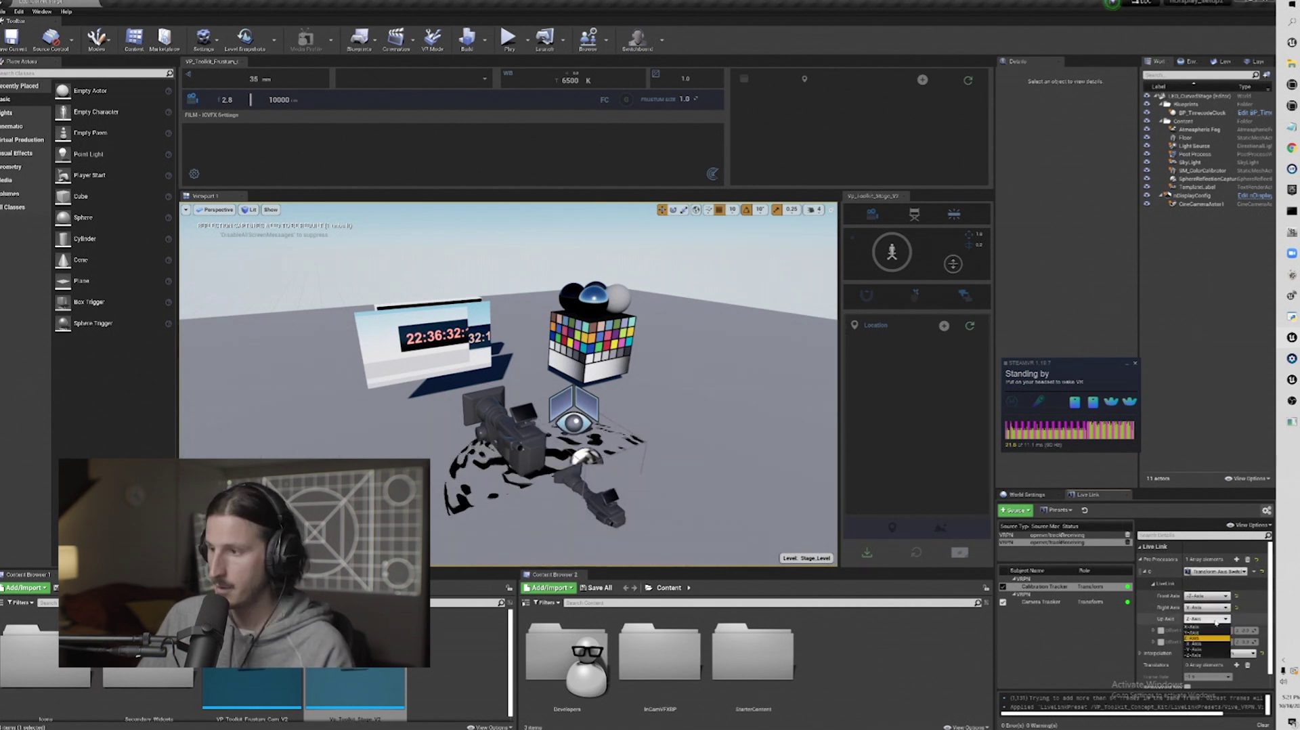
pyautogui.click(1198, 627)
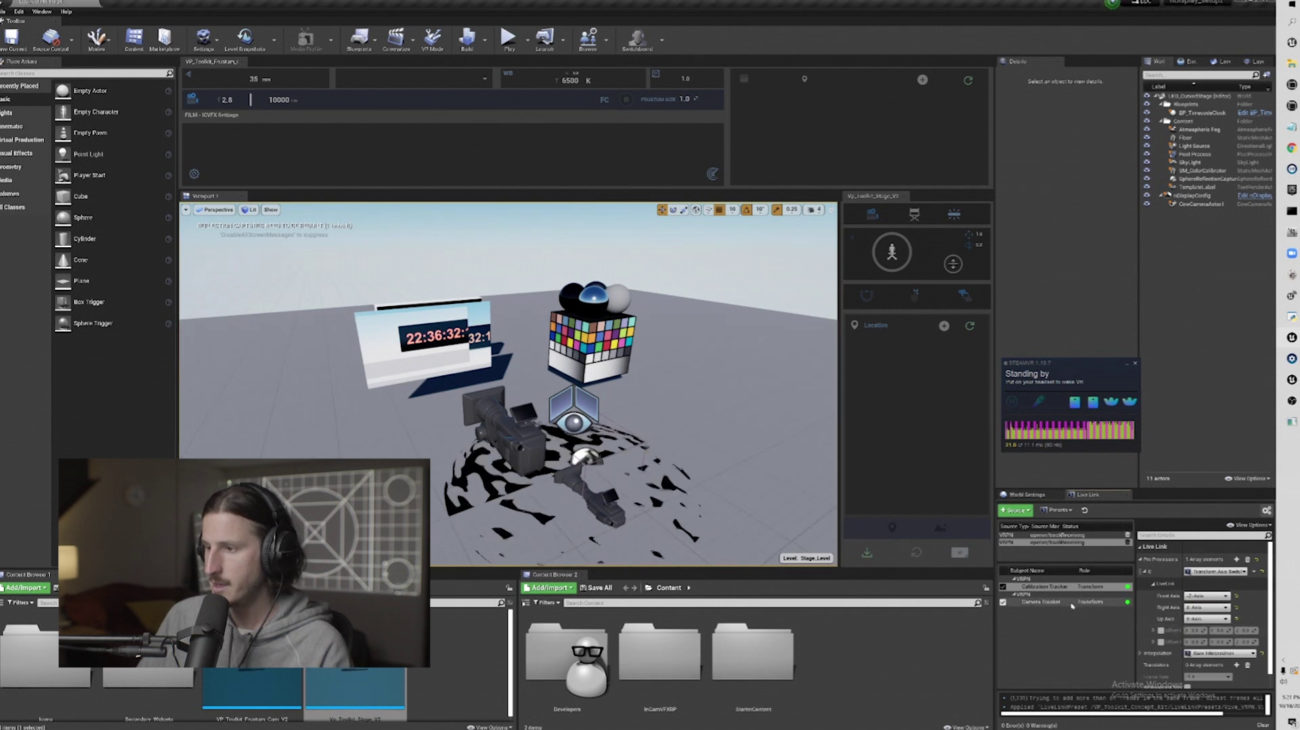
# Add a Transform Axis Switch pre-processor to the Camera Tracker subject
pyautogui.click(1041, 600)
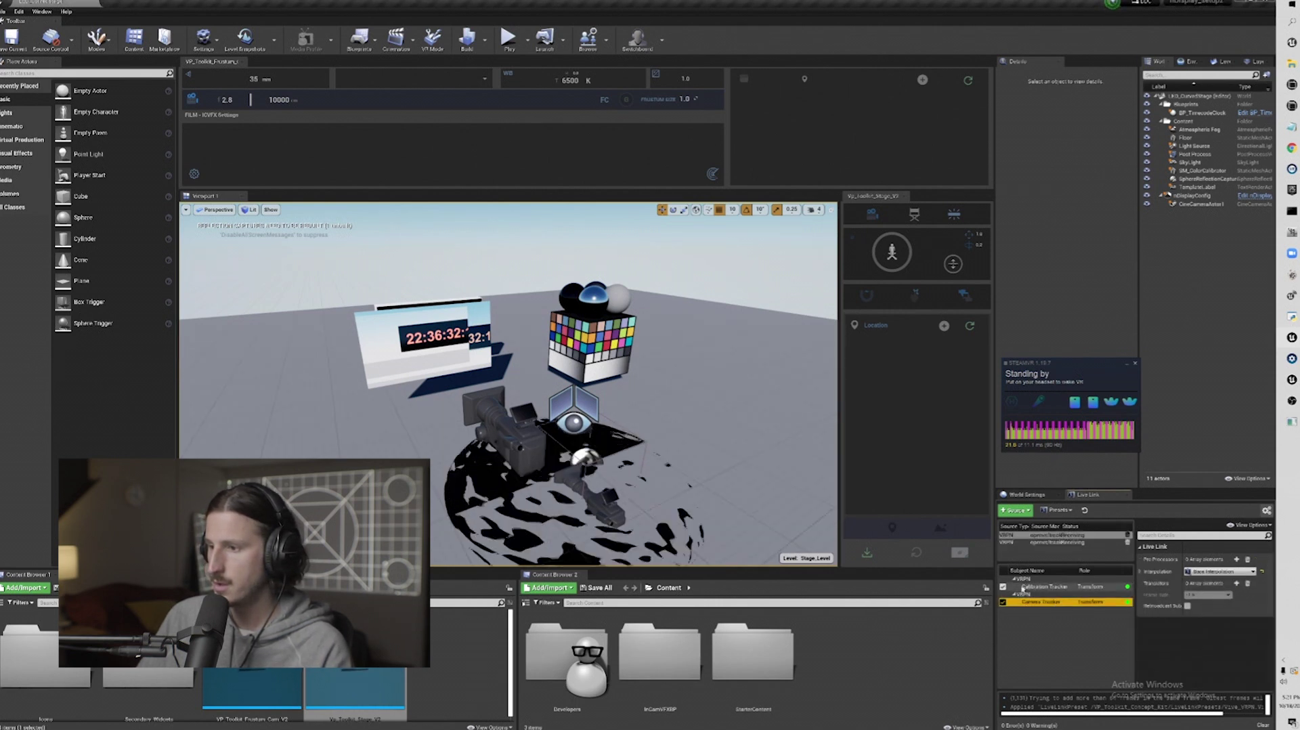
pyautogui.click(1236, 559)
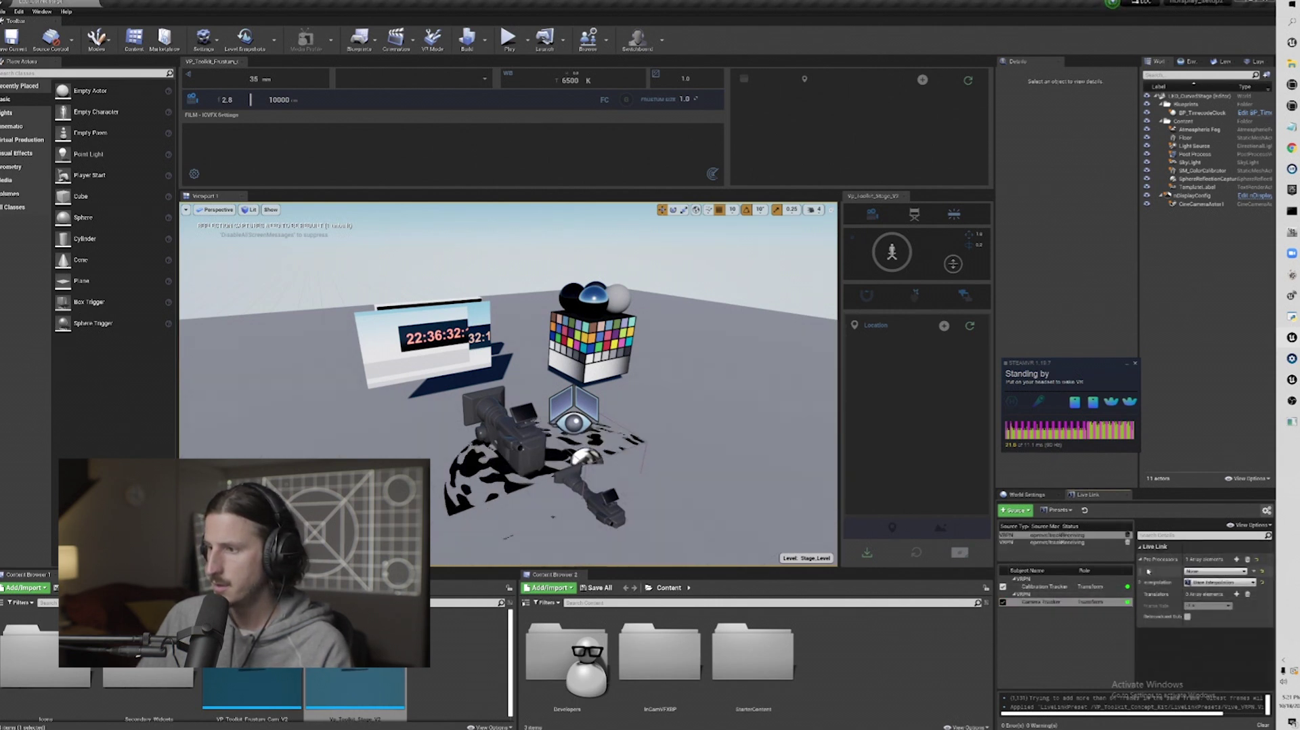
pyautogui.click(1212, 572)
pyautogui.click(1222, 599)
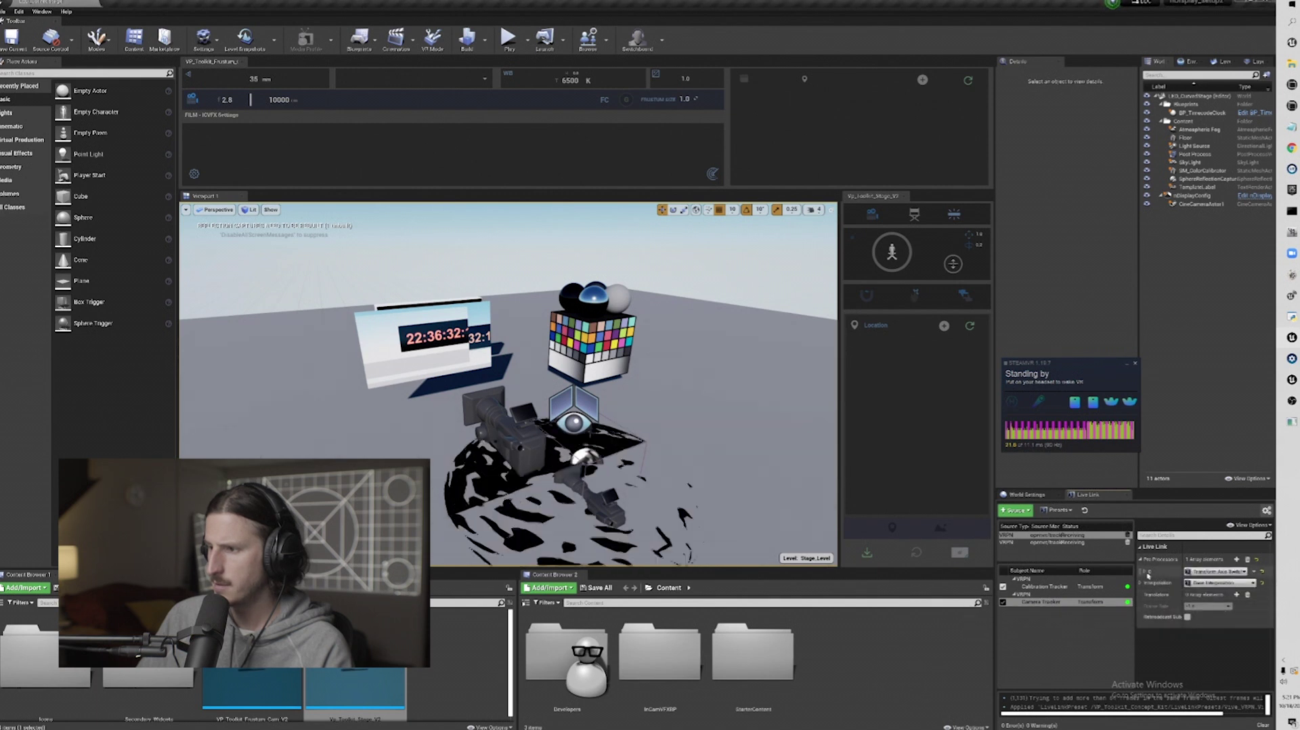
# In pre-processor element 0, change the Front Axis and set the Right Axis to X-Axis
pyautogui.click(1144, 571)
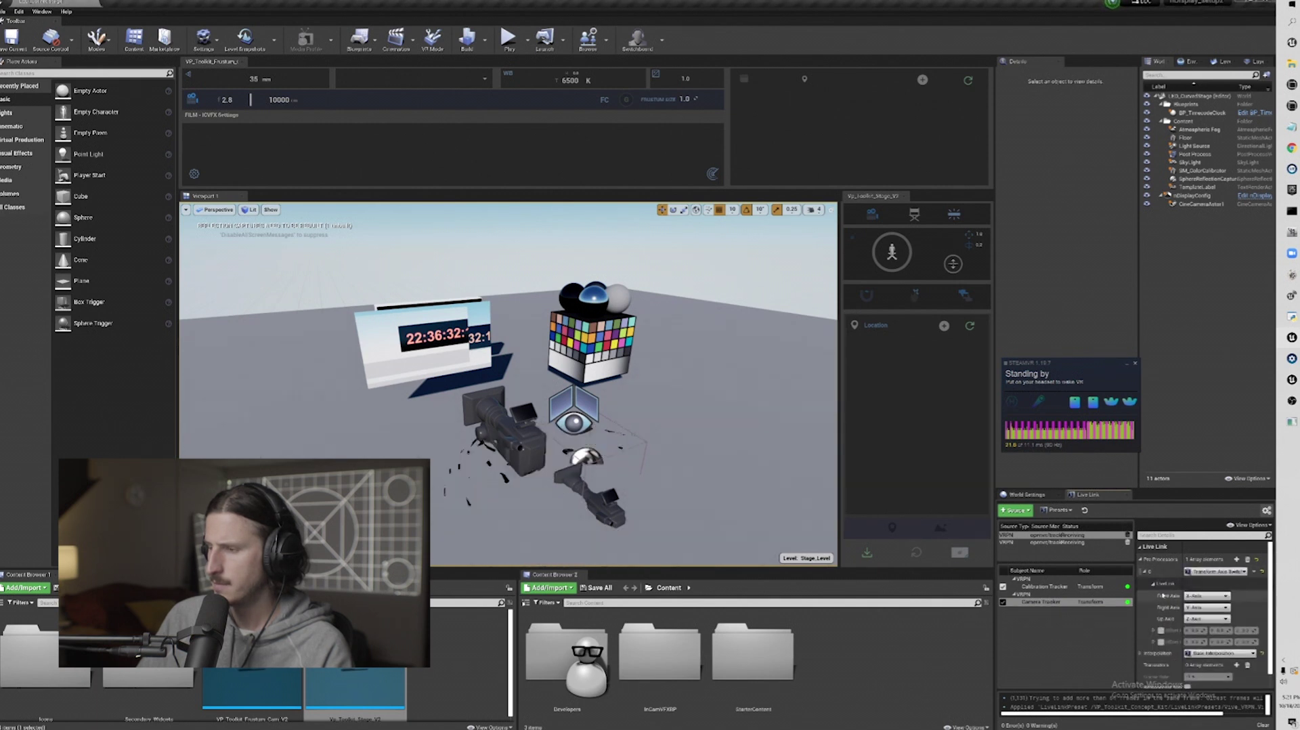
pyautogui.click(1206, 596)
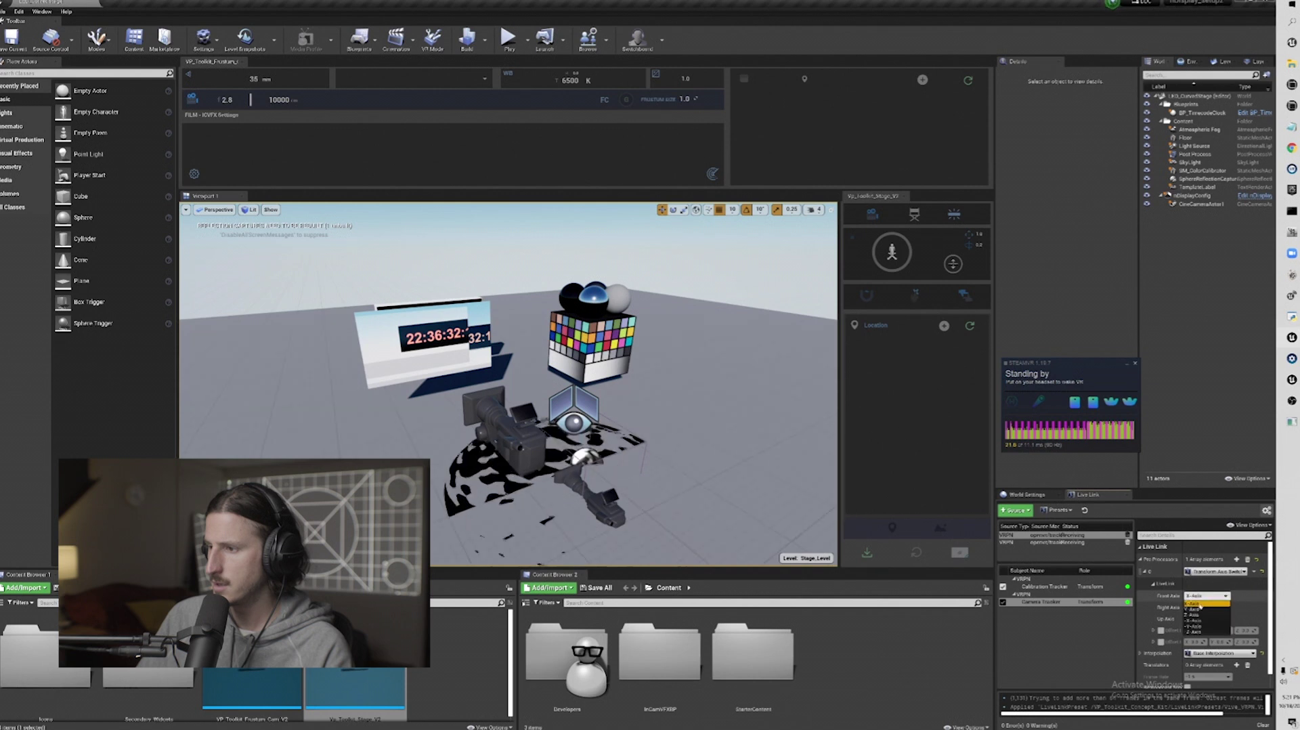
pyautogui.click(1198, 633)
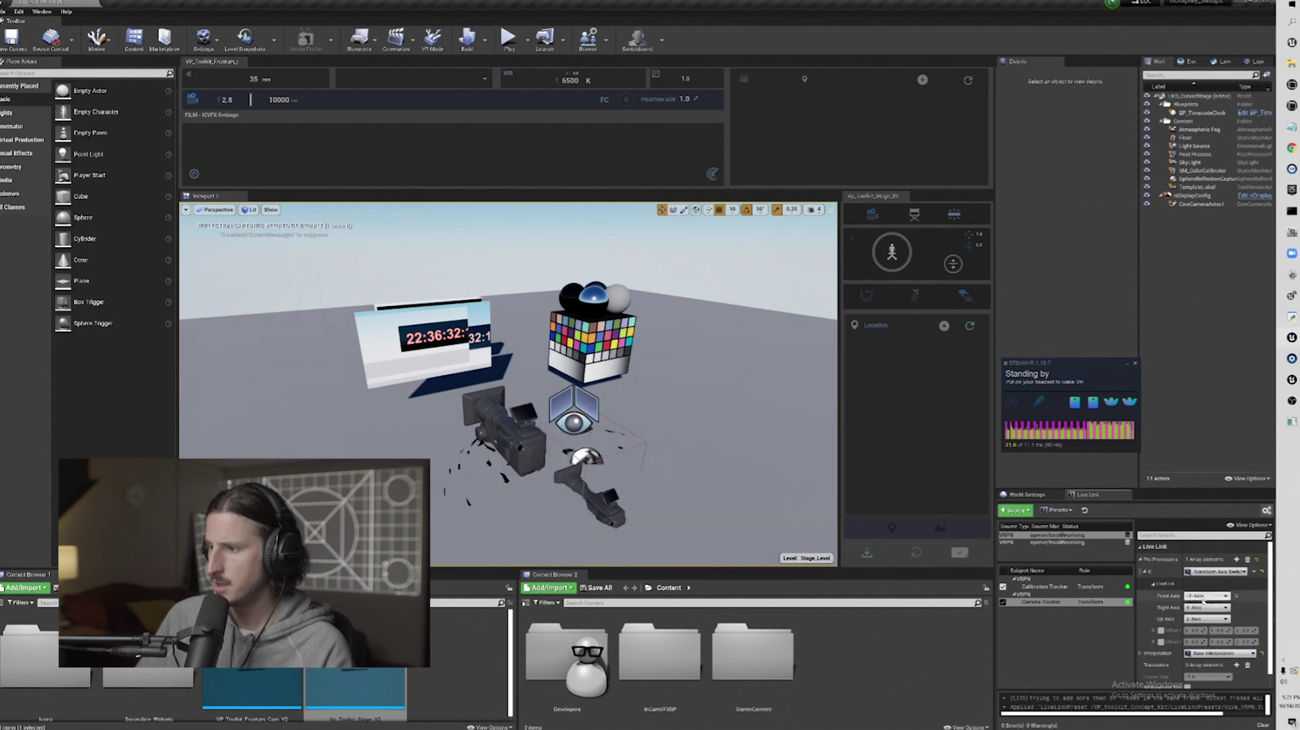
pyautogui.click(1206, 607)
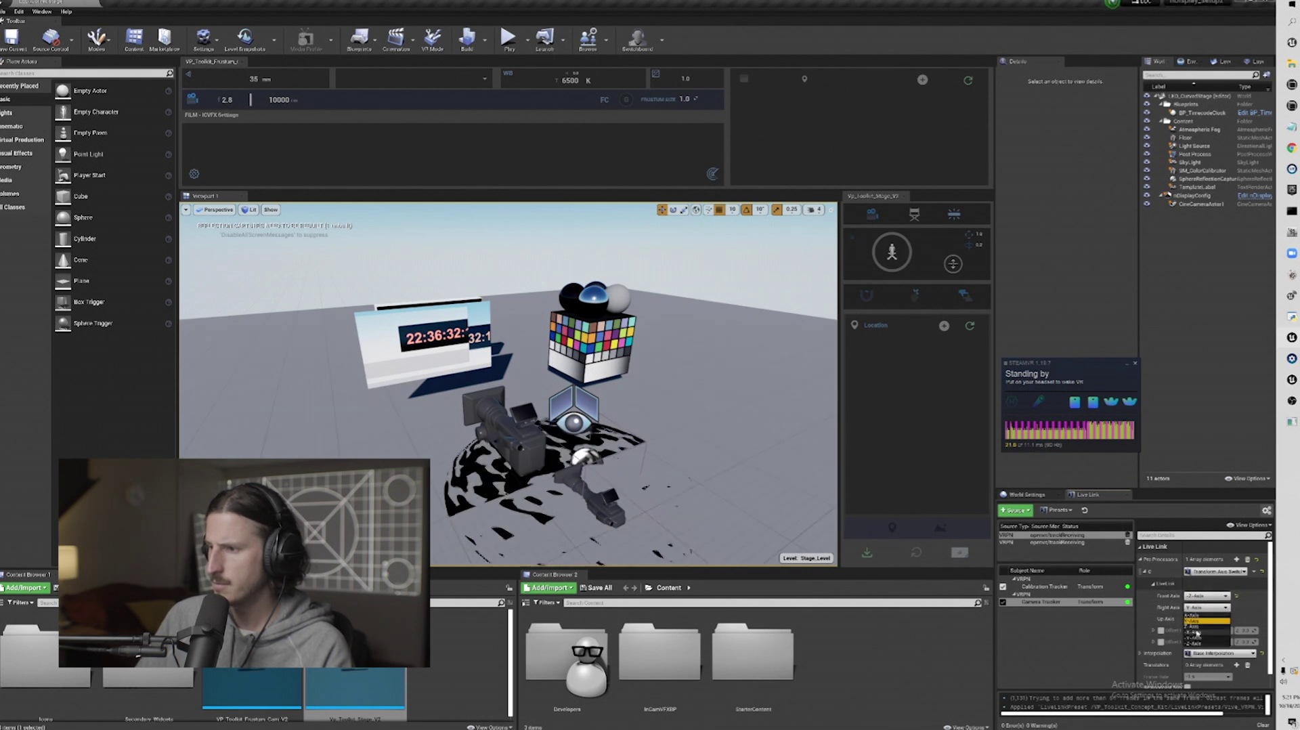
pyautogui.click(1194, 616)
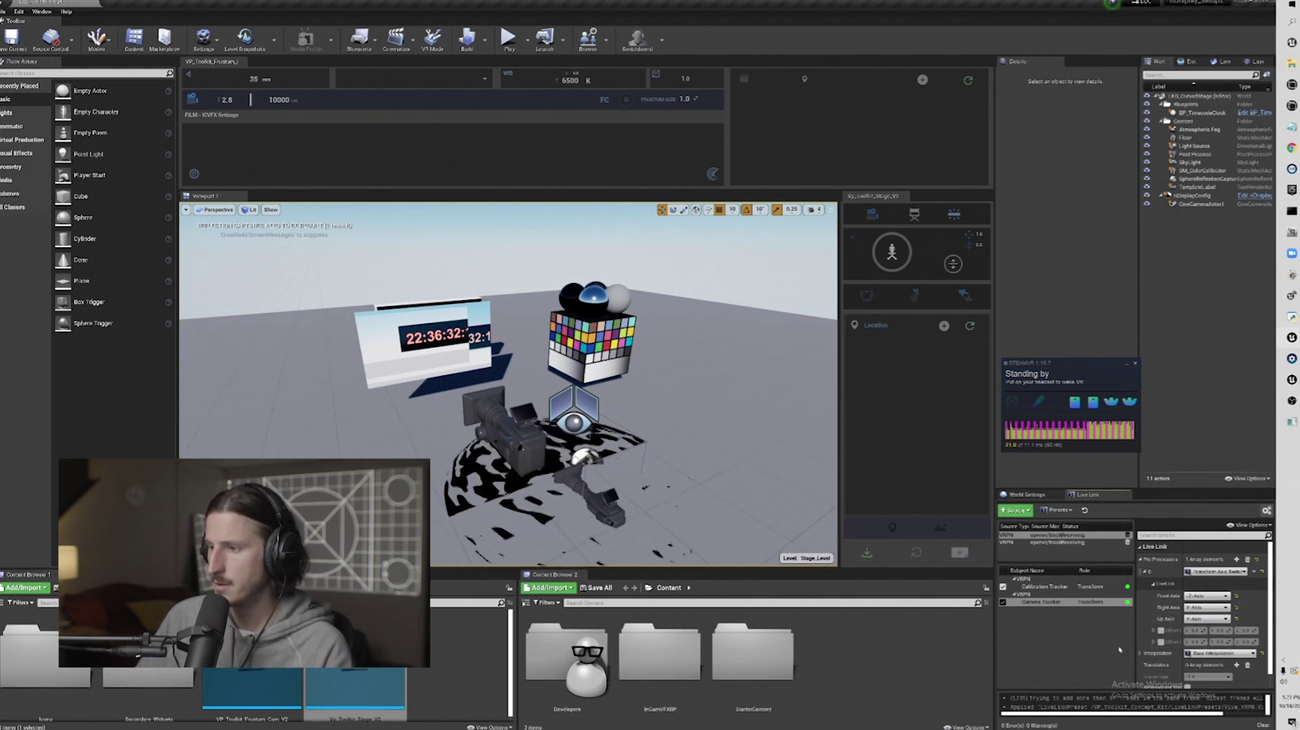
pyautogui.click(1057, 510)
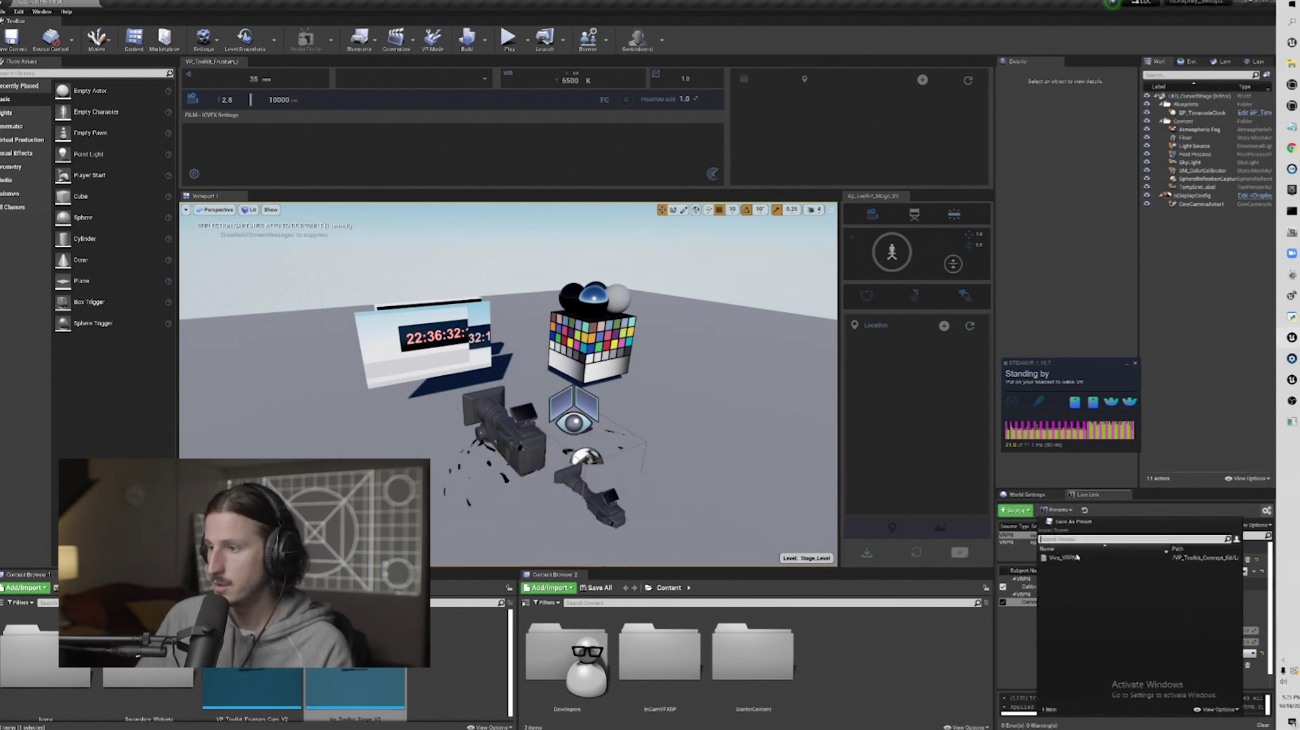
# Save the Live Link setup as a preset, replacing the existing Vive_VRPN preset
pyautogui.click(1073, 521)
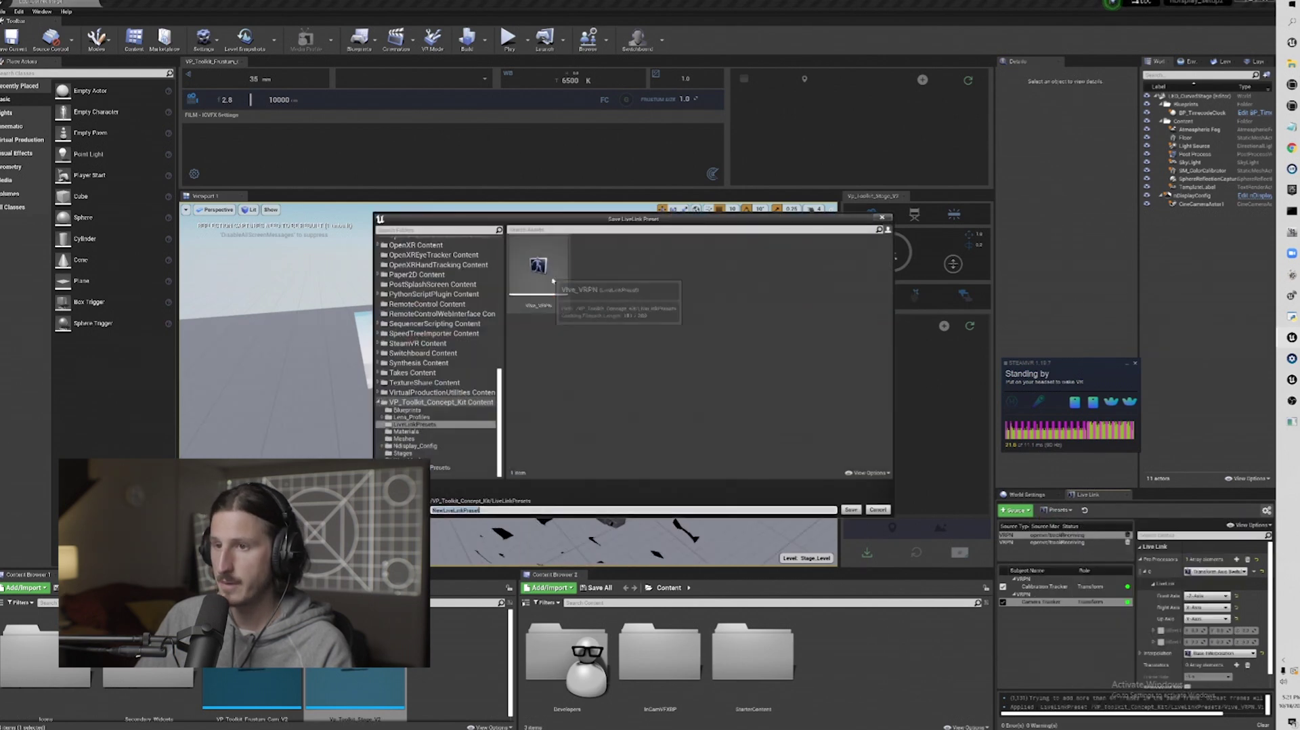
pyautogui.click(552, 280)
pyautogui.click(850, 509)
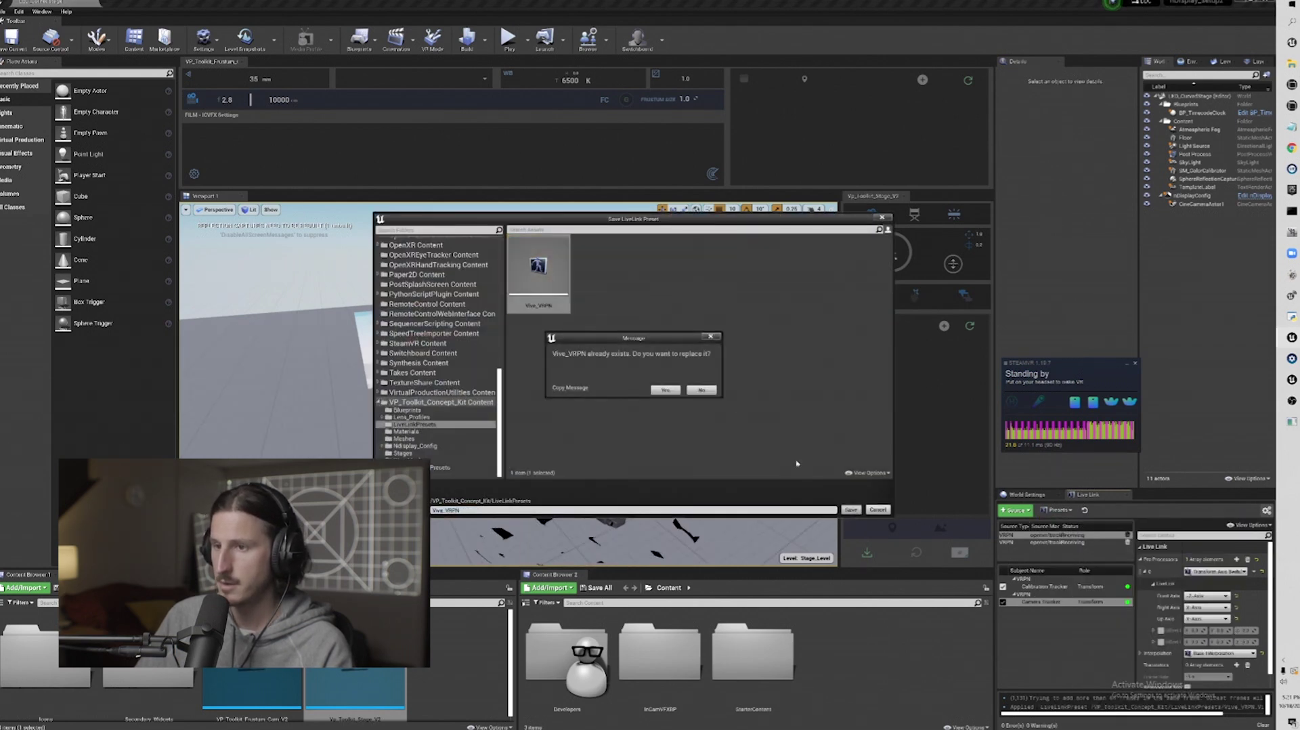
pyautogui.click(666, 392)
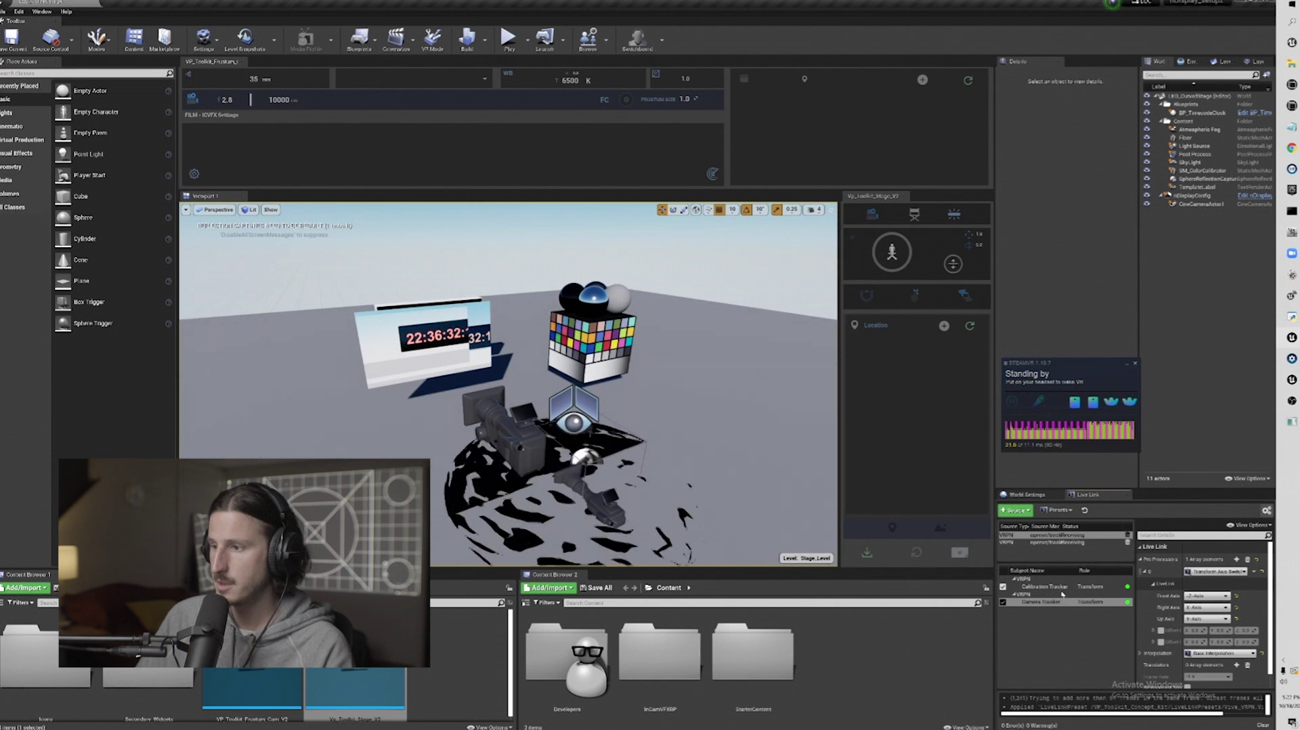
# Check the Calibration Tracker and Camera Tracker subjects, then select the colour calibration cube
pyautogui.click(1083, 586)
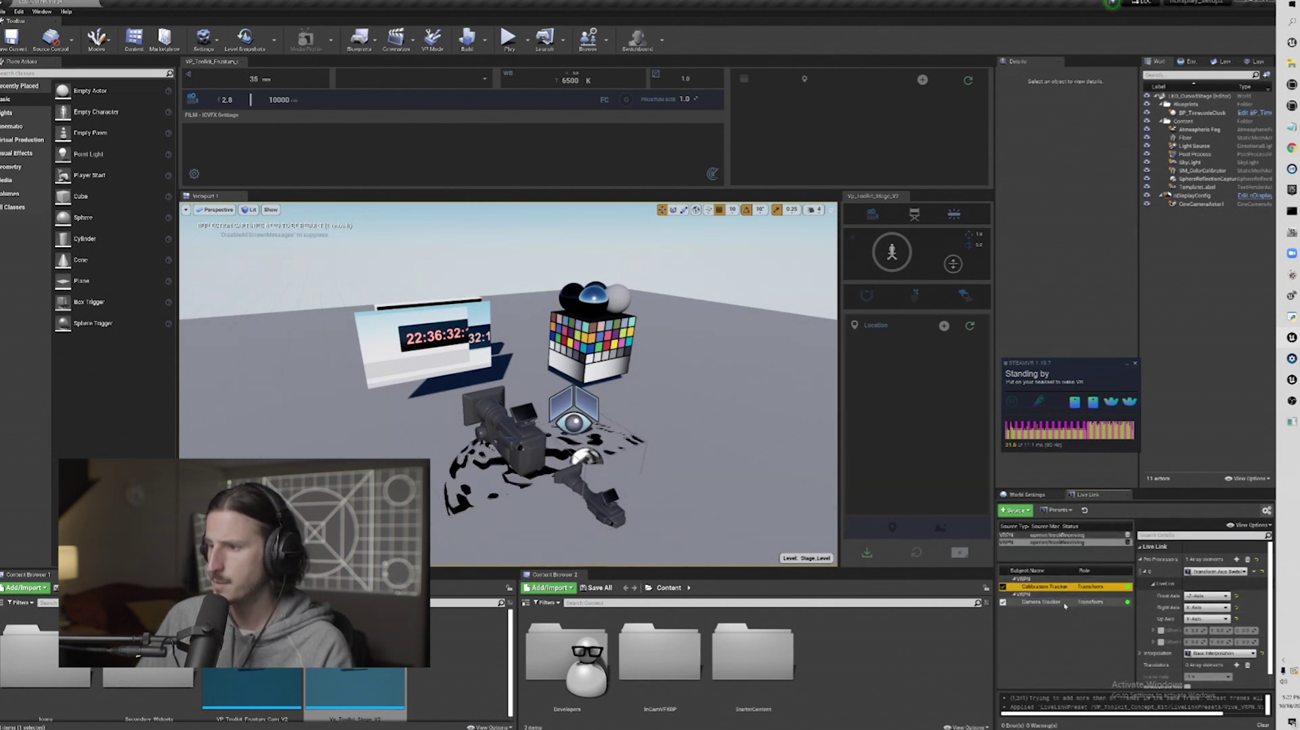
pyautogui.click(1075, 614)
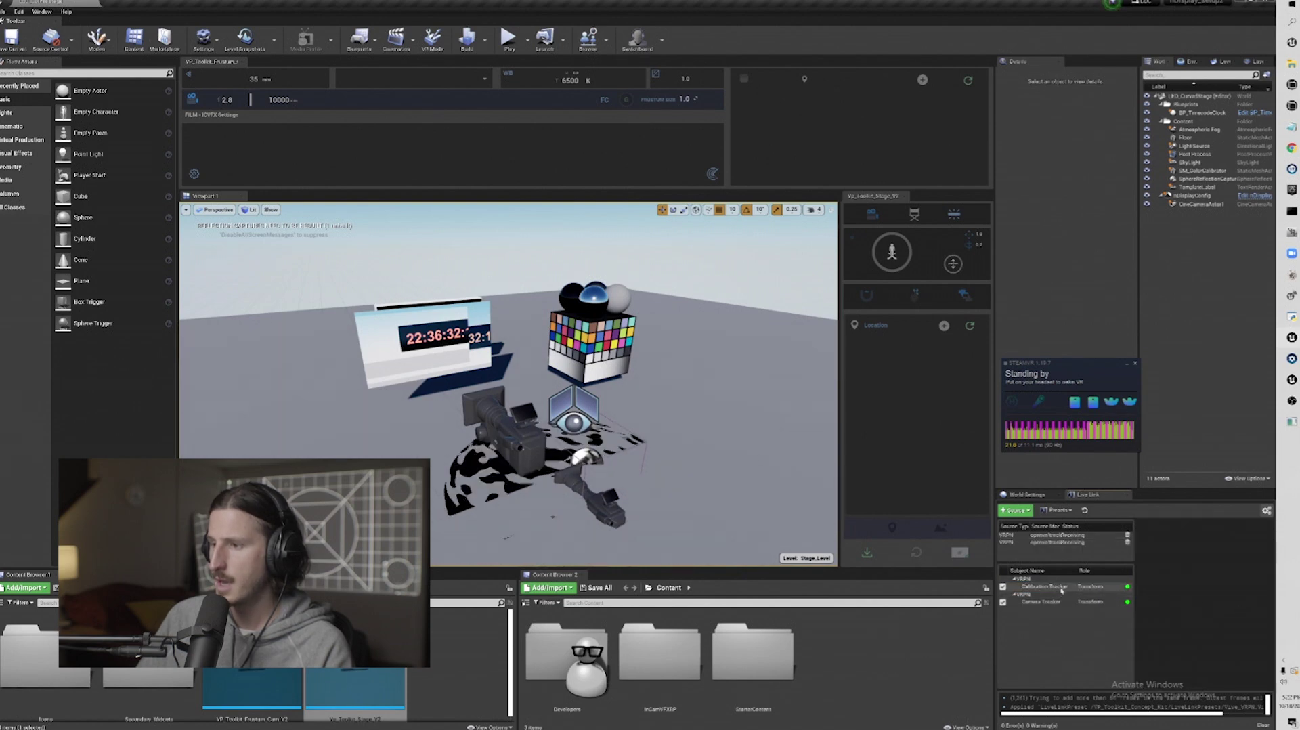
pyautogui.click(1076, 586)
pyautogui.click(1081, 630)
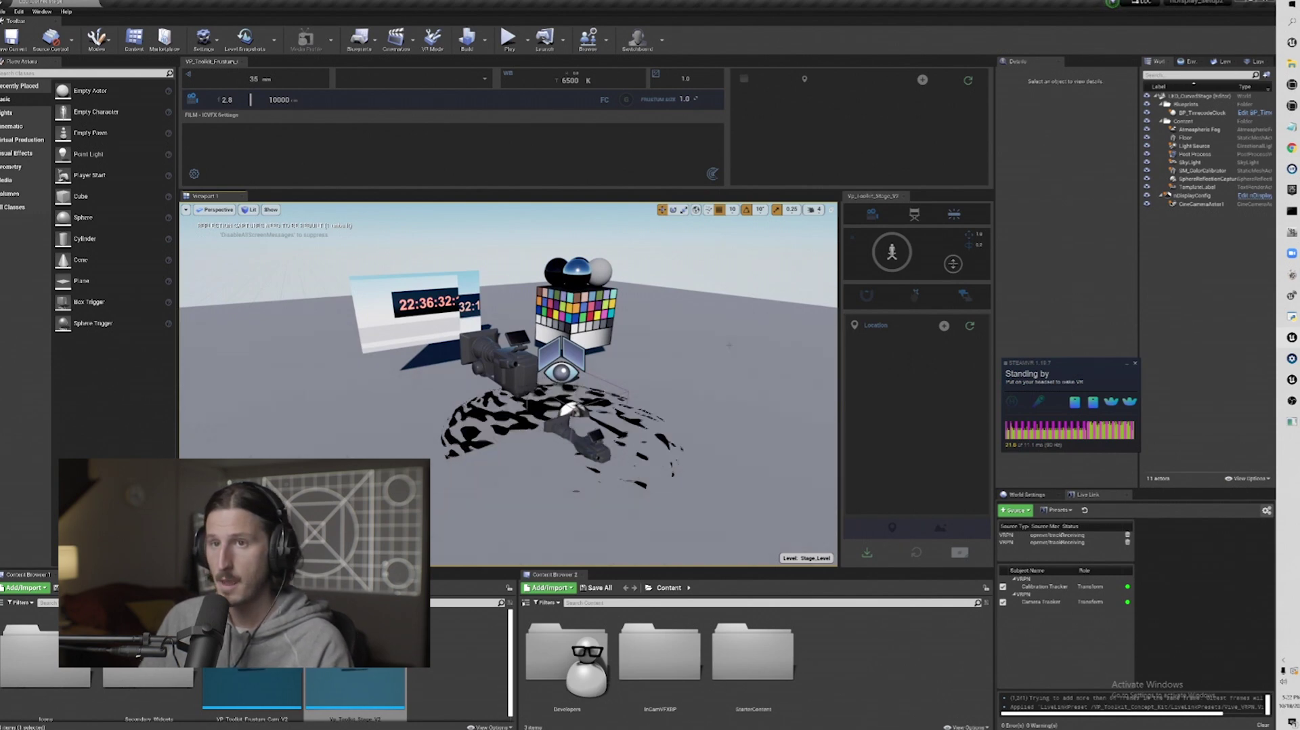
pyautogui.moveTo(559, 190)
pyautogui.mouseDown()
pyautogui.moveTo(559, 215)
pyautogui.moveTo(559, 203)
pyautogui.mouseUp()
pyautogui.click(605, 329)
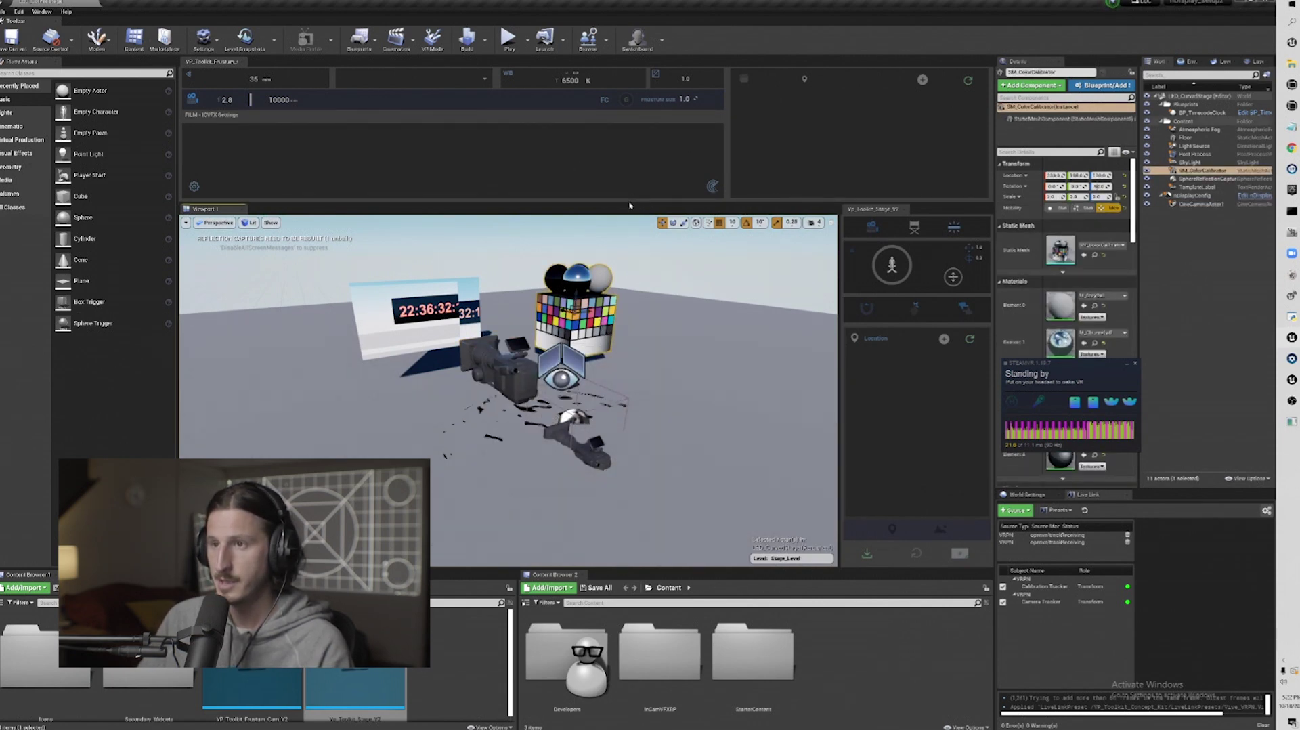
# Set the frustum camera's Live Link subject to Camera Tracker and enable it
pyautogui.moveTo(629, 206); pyautogui.dragTo(630, 248)
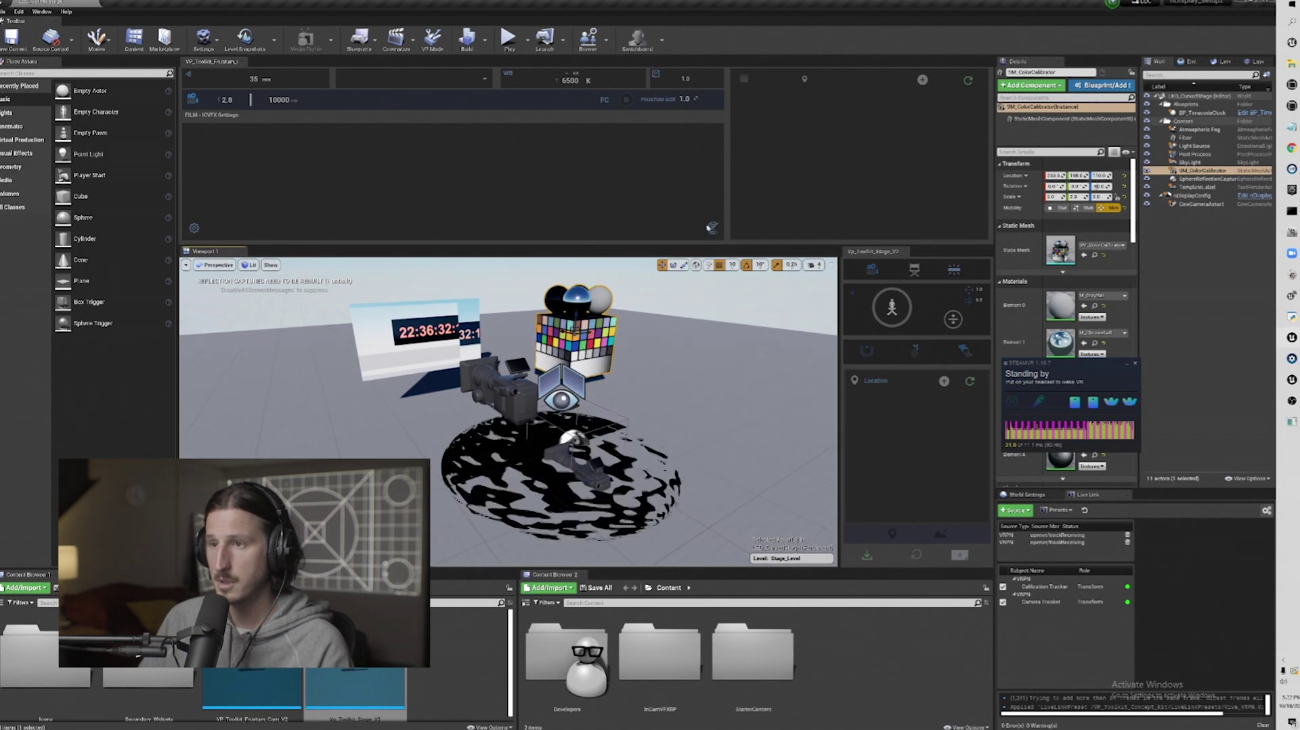
pyautogui.click(713, 229)
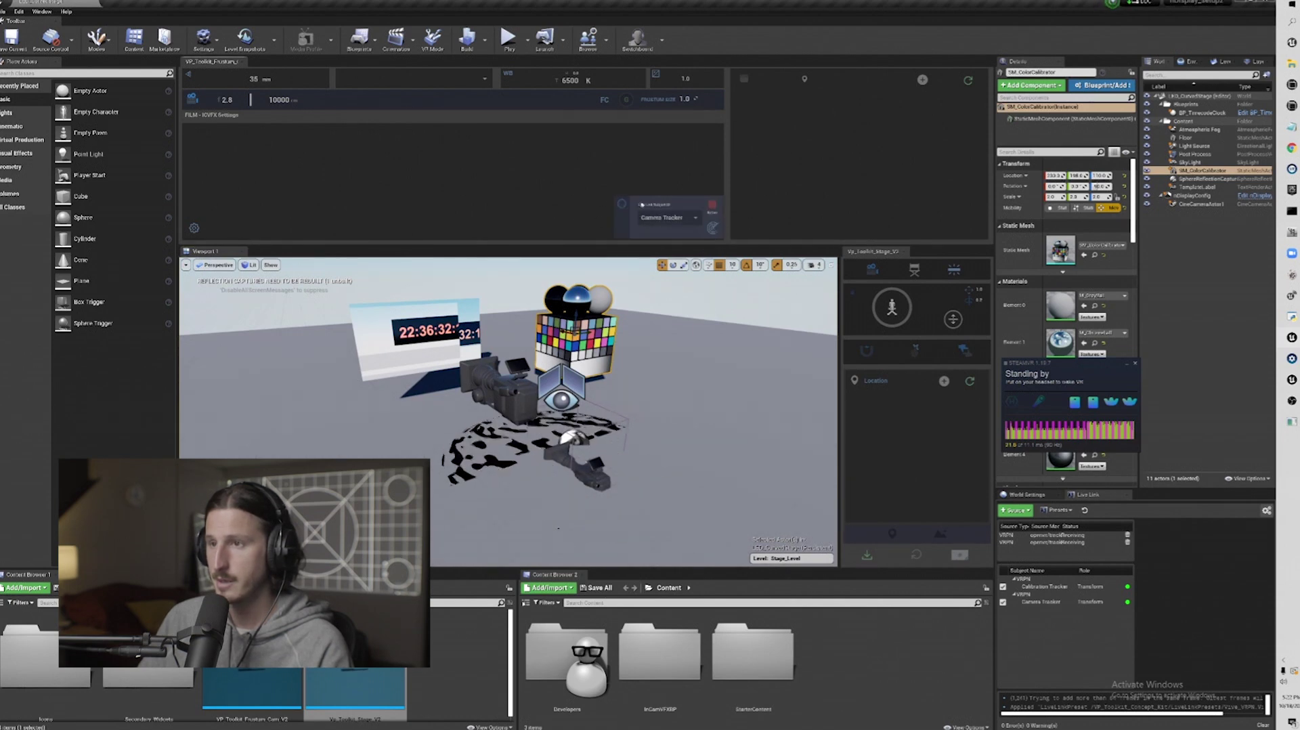
pyautogui.click(695, 220)
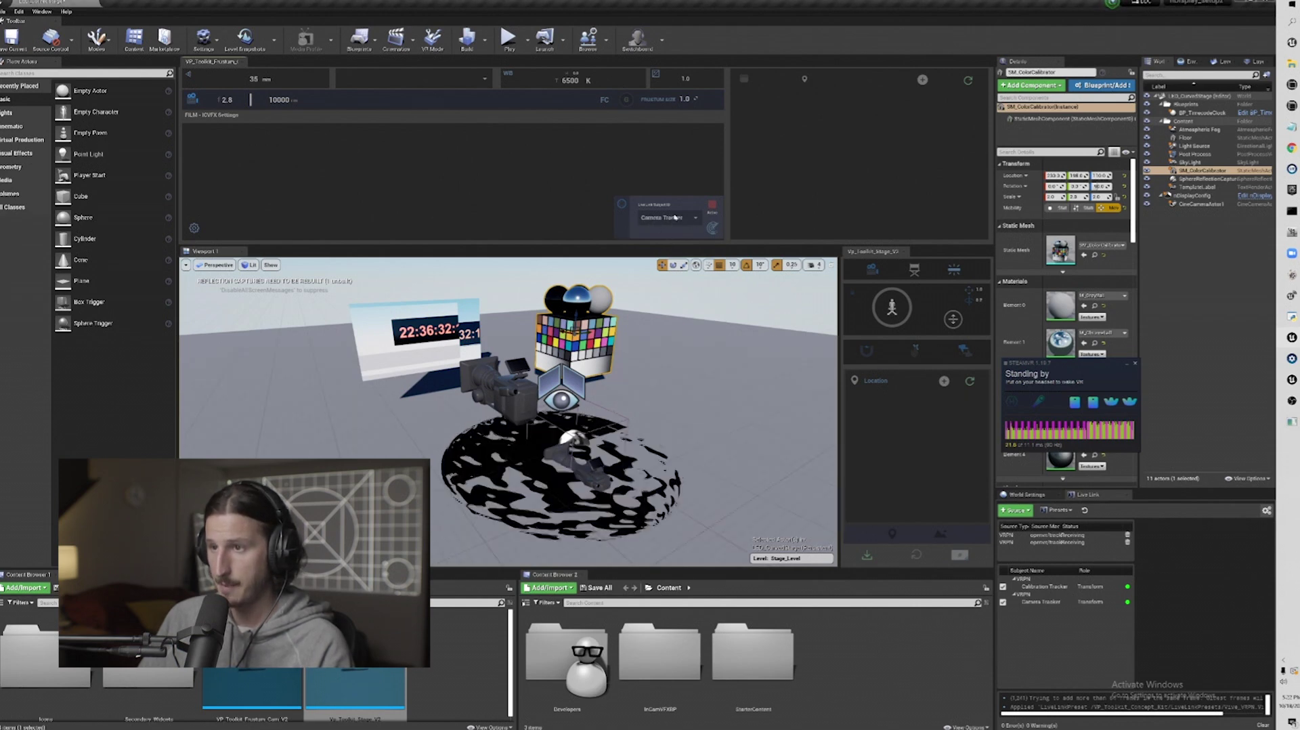
pyautogui.click(712, 205)
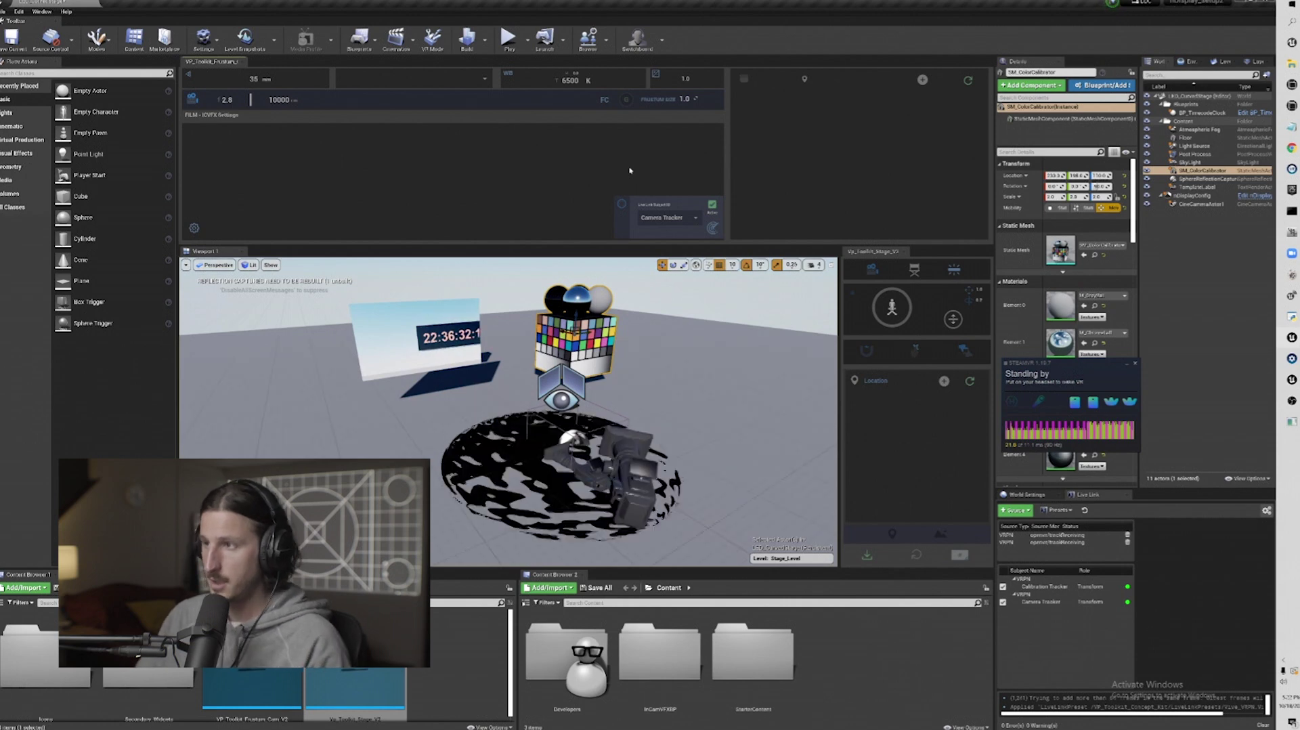
# Add a Live Link Controller to CineCameraActor1, inspect its subject, then delete it again
pyautogui.click(1202, 204)
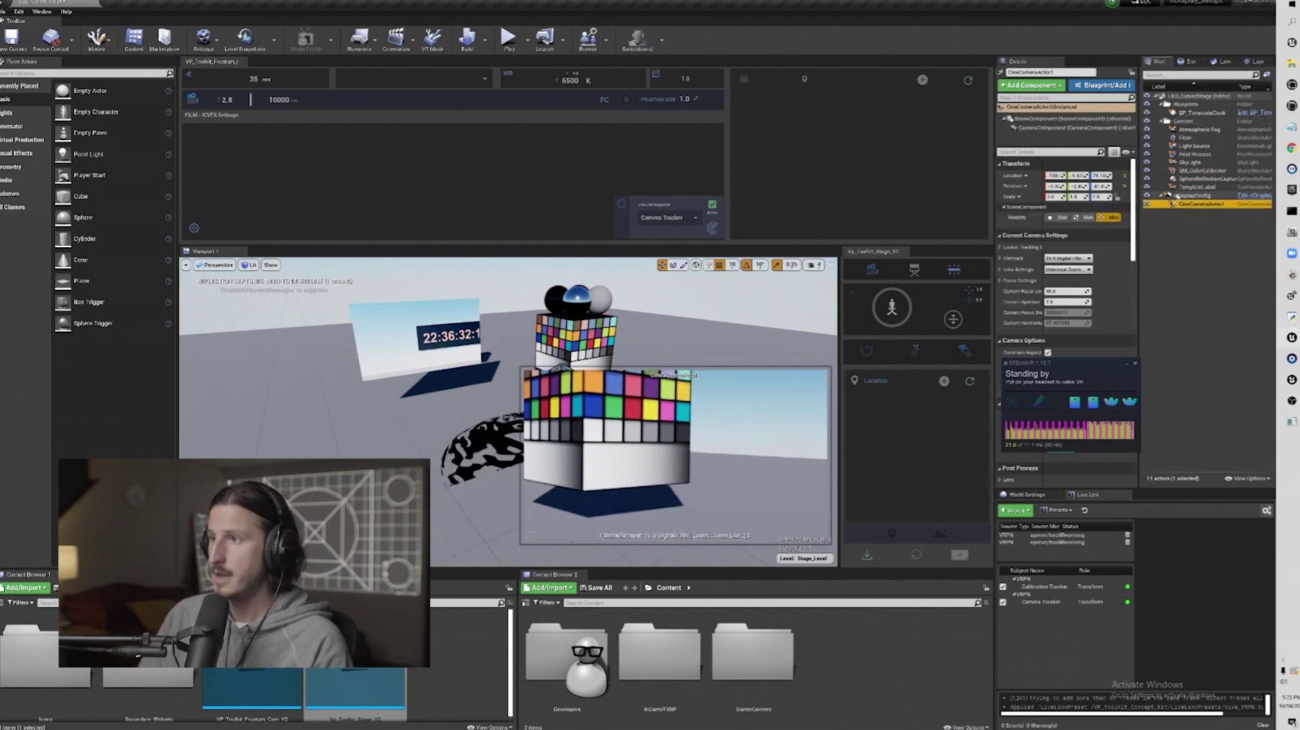
pyautogui.click(1035, 86)
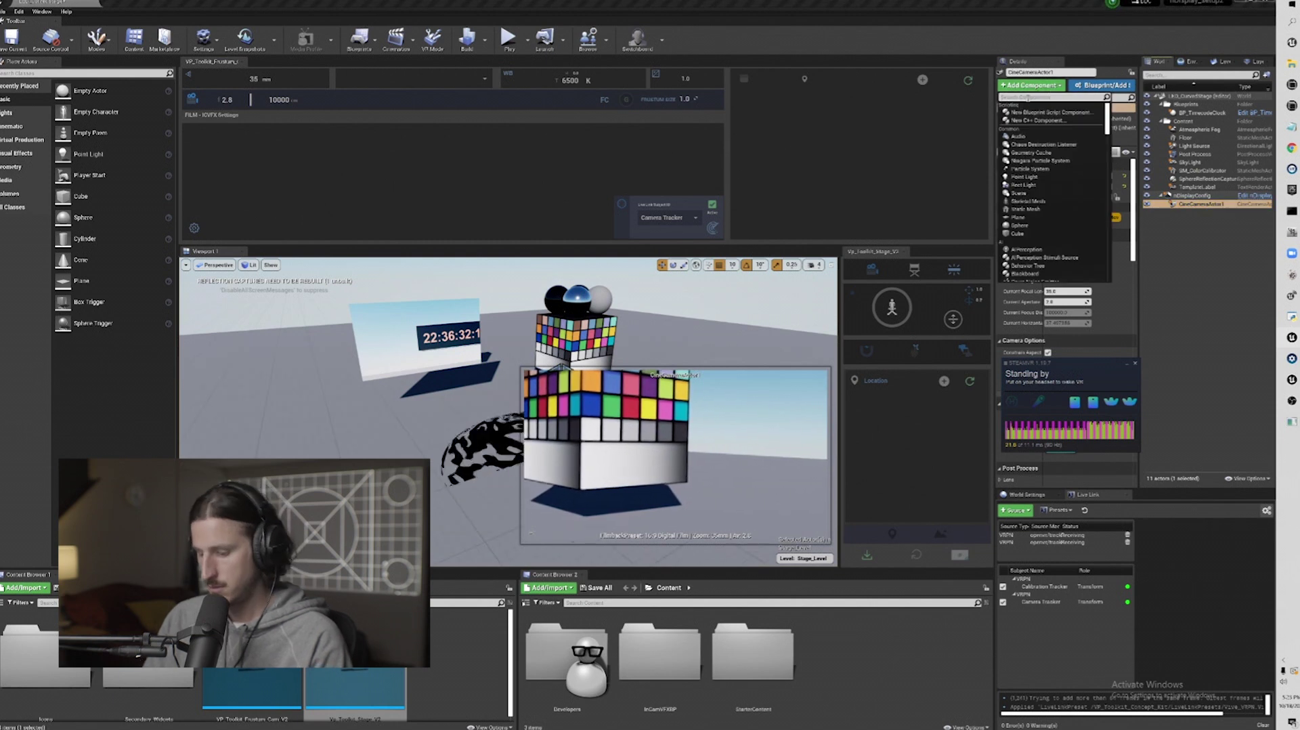
pyautogui.press('Escape')
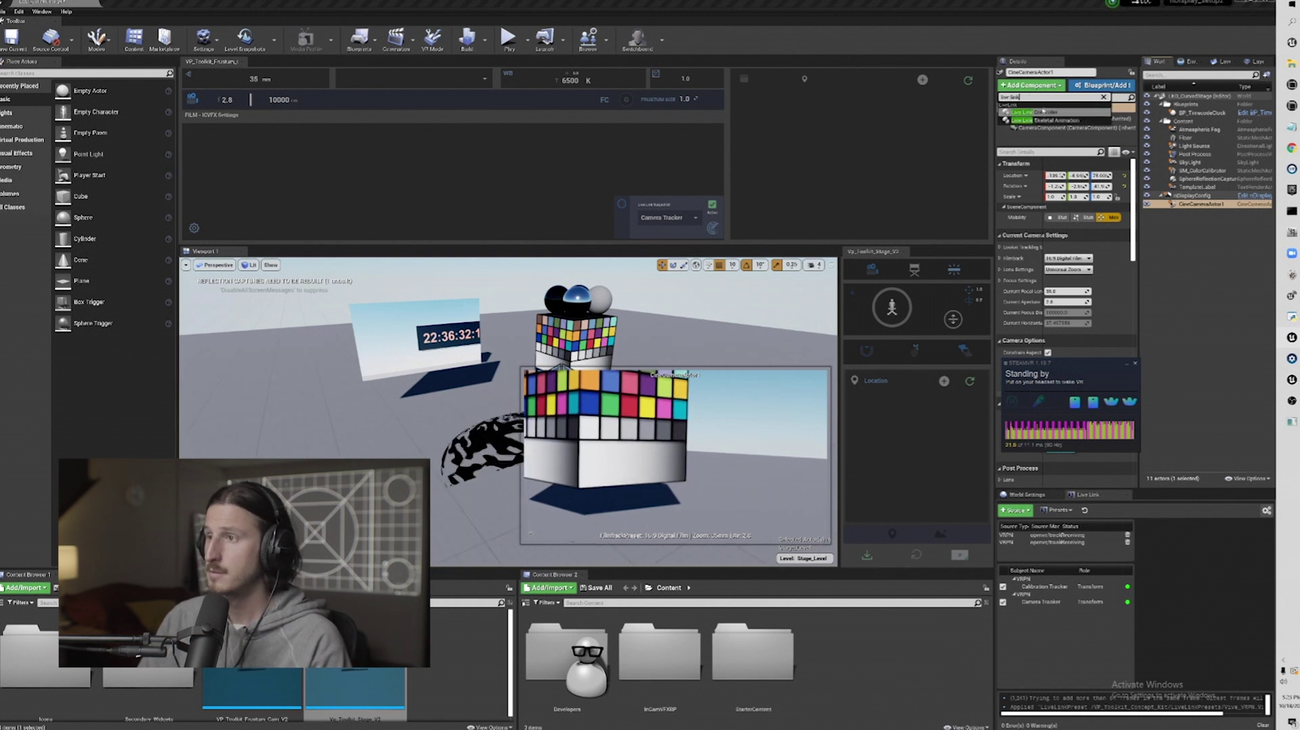
pyautogui.click(1042, 111)
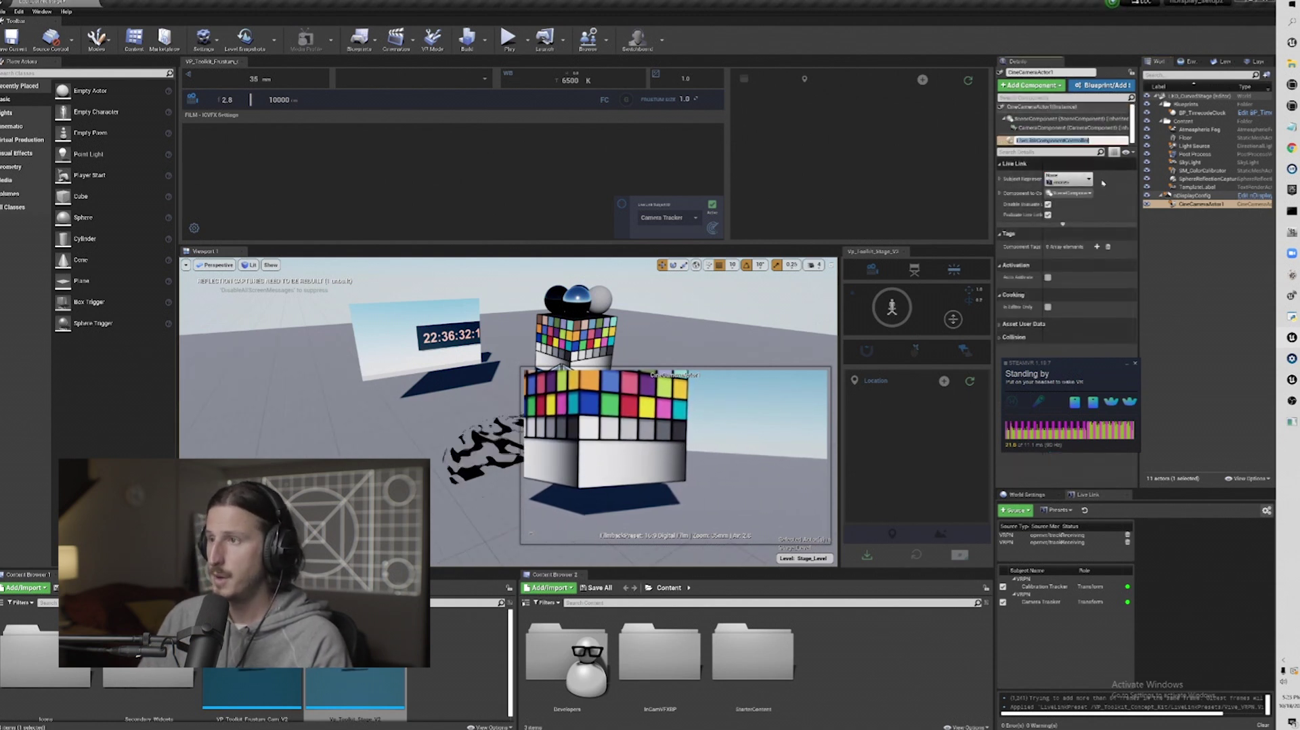
pyautogui.click(1069, 179)
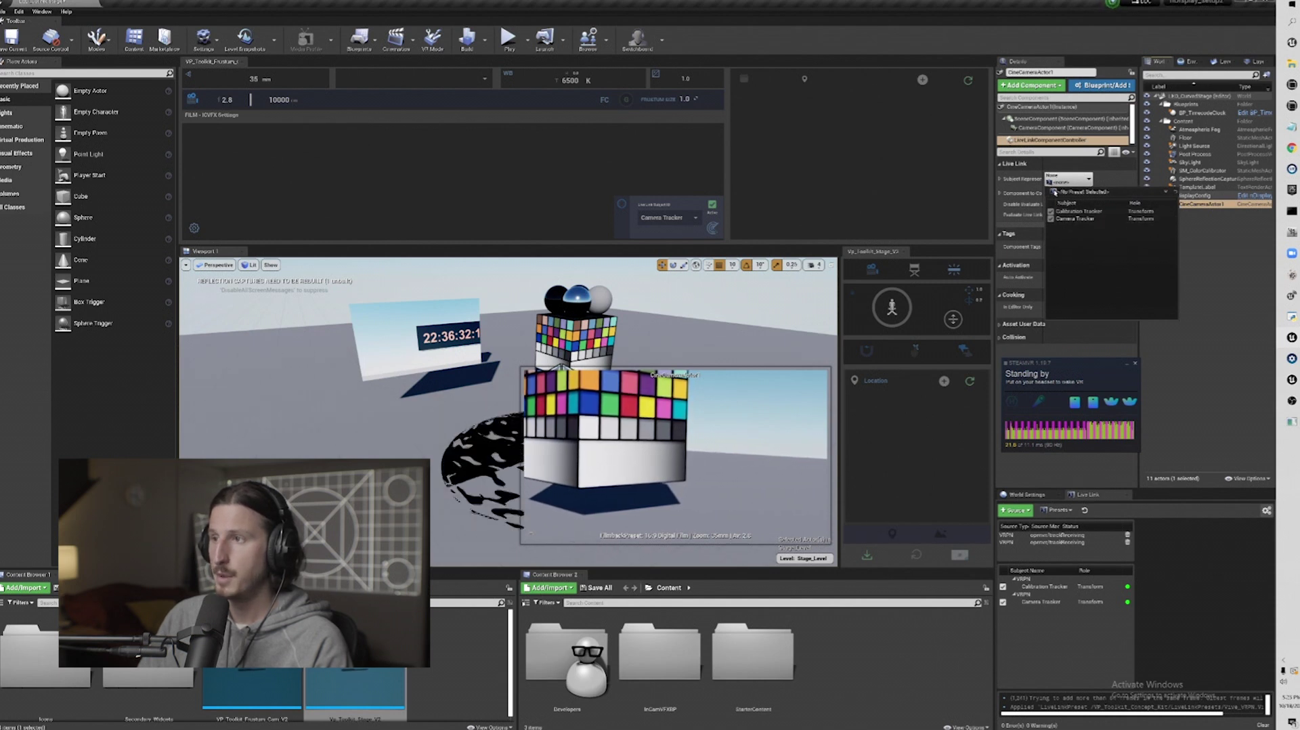
pyautogui.press('Escape')
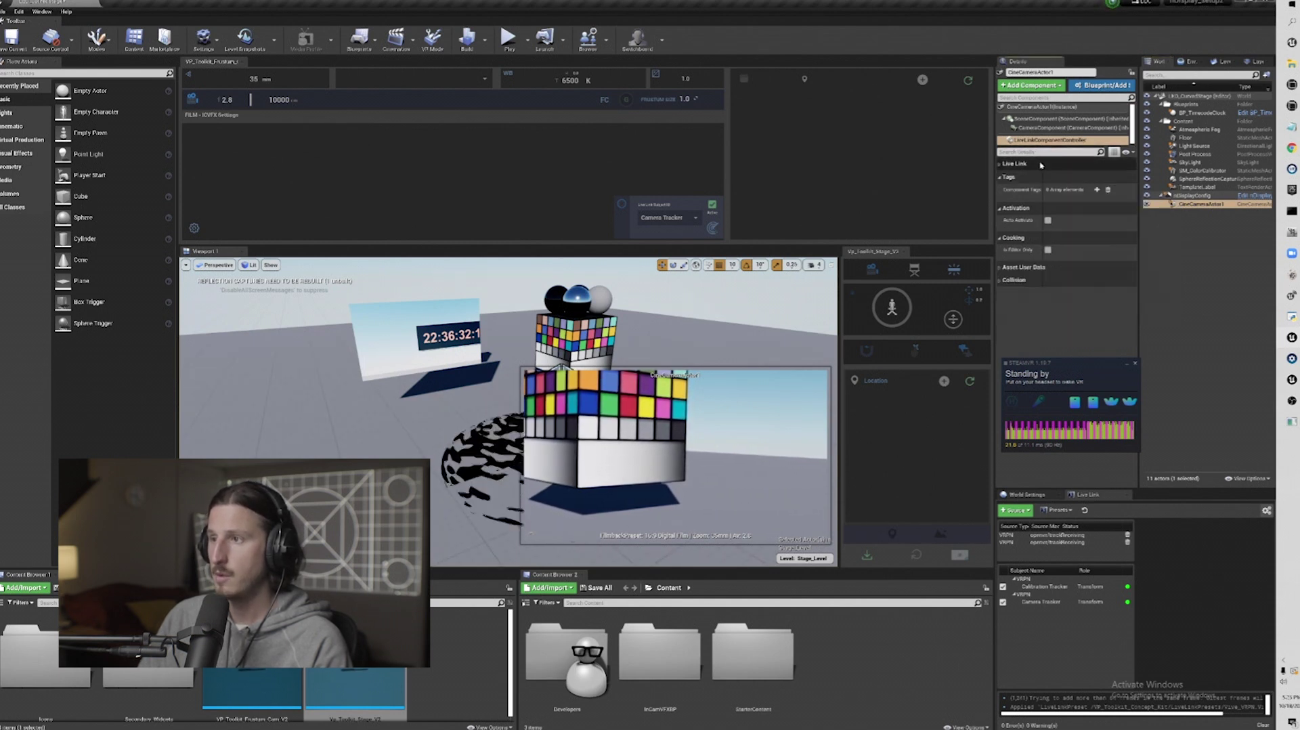
pyautogui.press('Delete')
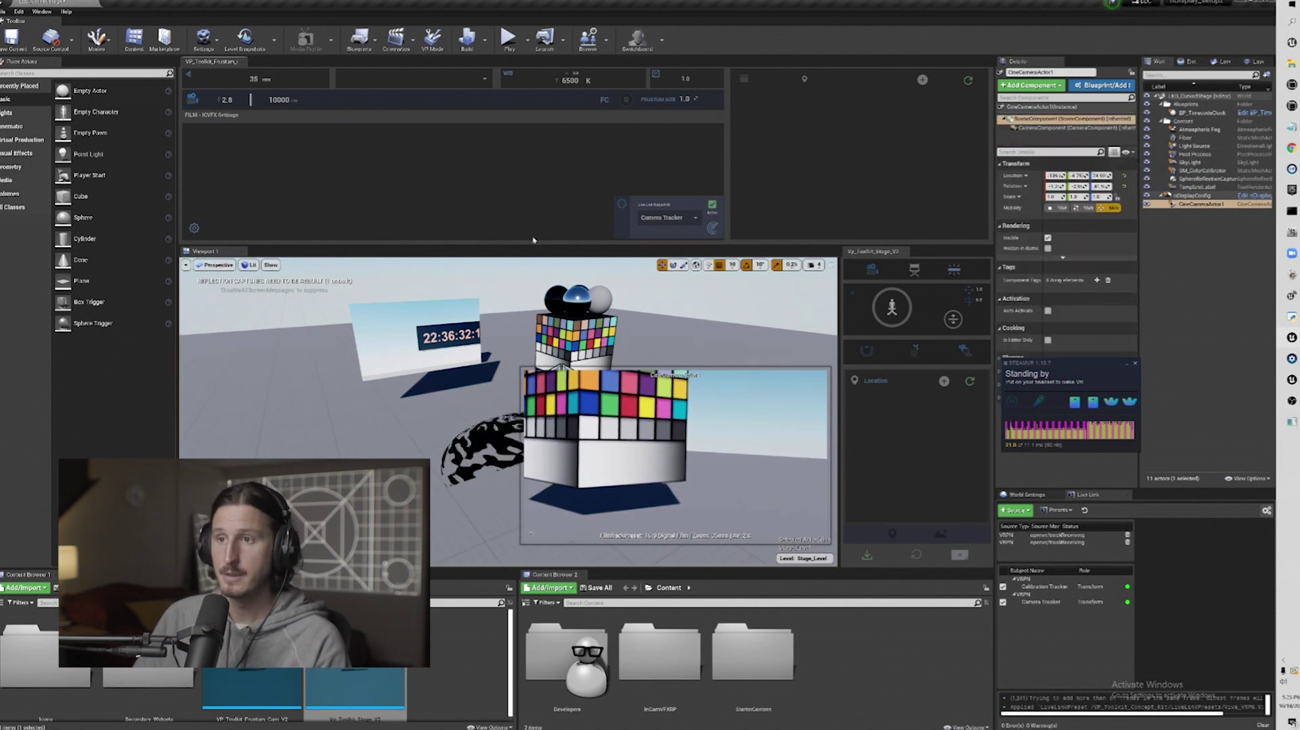
pyautogui.moveTo(534, 247); pyautogui.dragTo(539, 225)
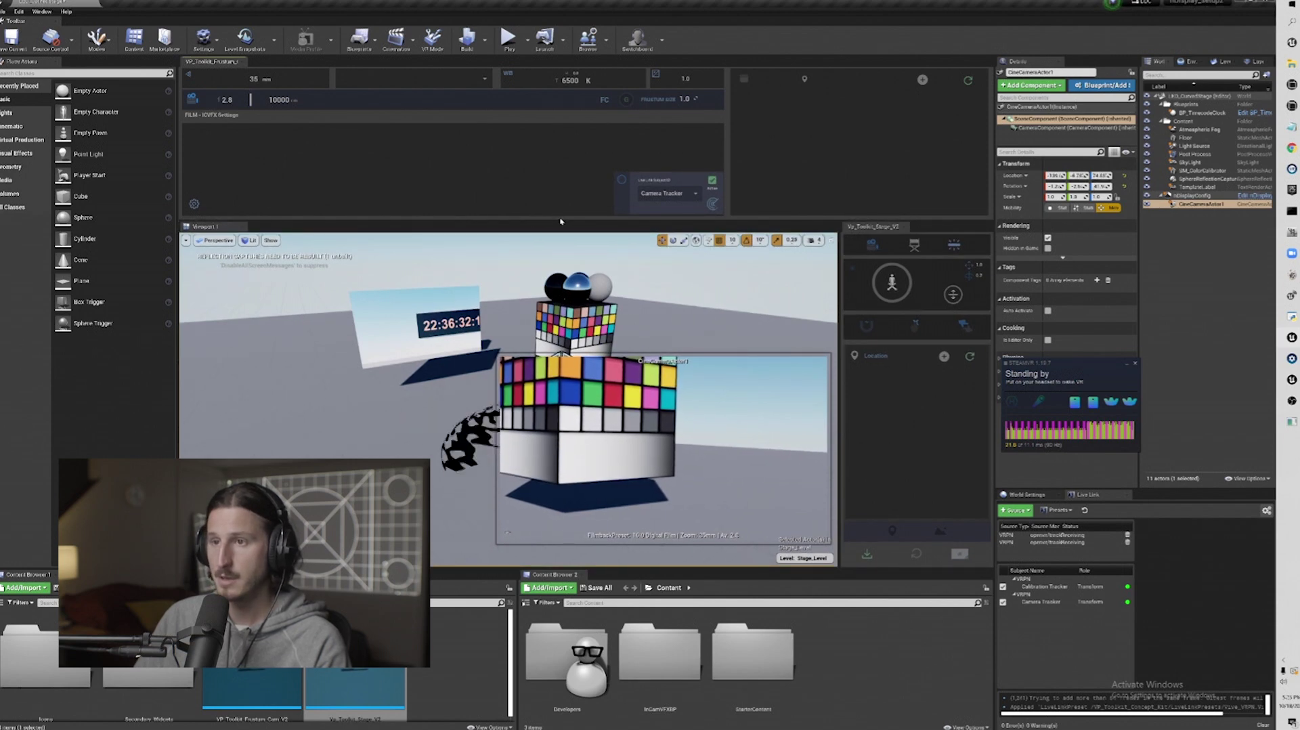
pyautogui.moveTo(559, 220)
pyautogui.mouseDown()
pyautogui.moveTo(559, 250)
pyautogui.moveTo(559, 227)
pyautogui.mouseUp()
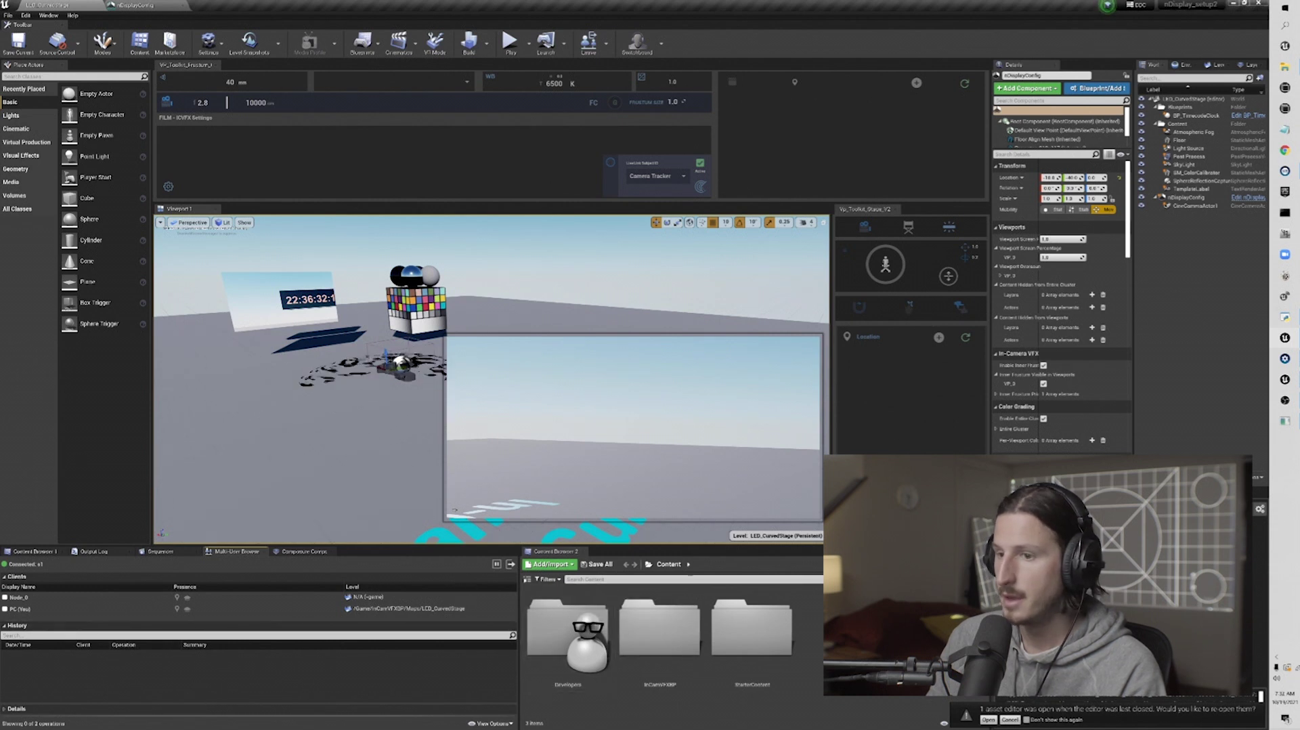
# Launch nDisplay on Node_0 from Switchboard and return to the Unreal editor
pyautogui.click(1285, 317)
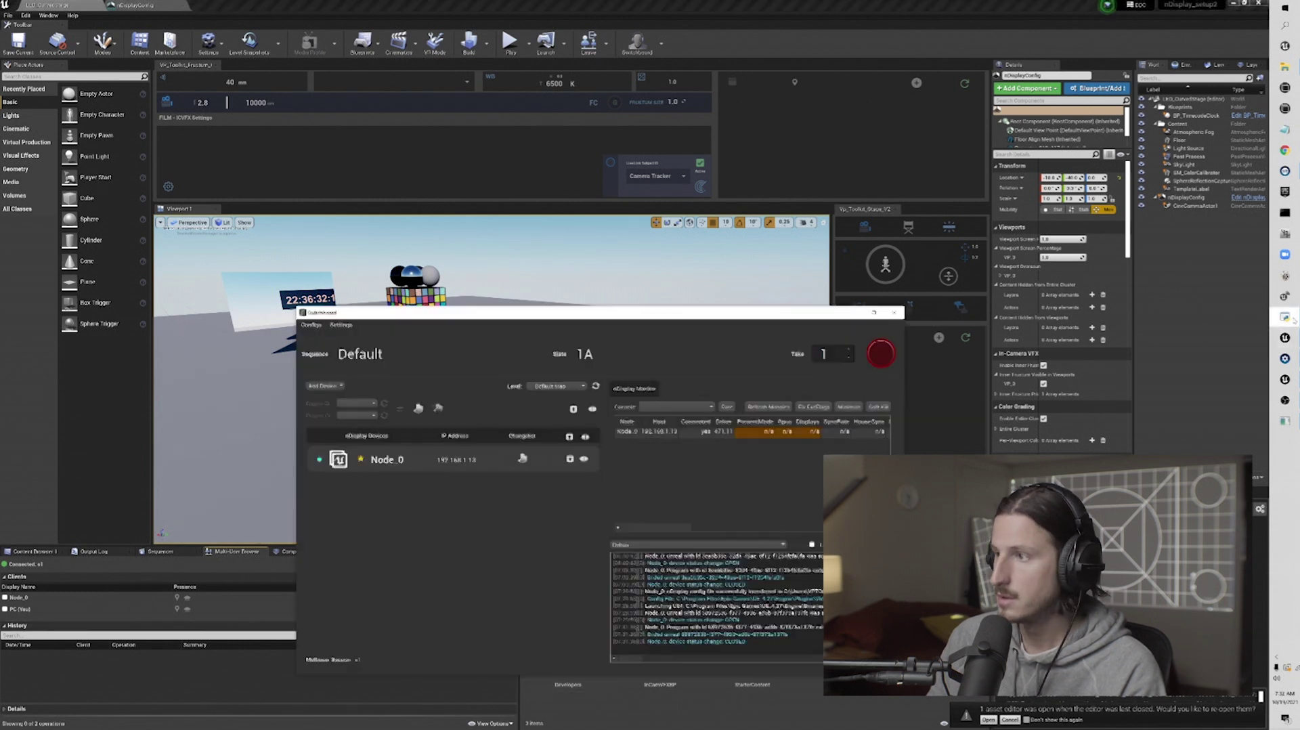
pyautogui.click(570, 434)
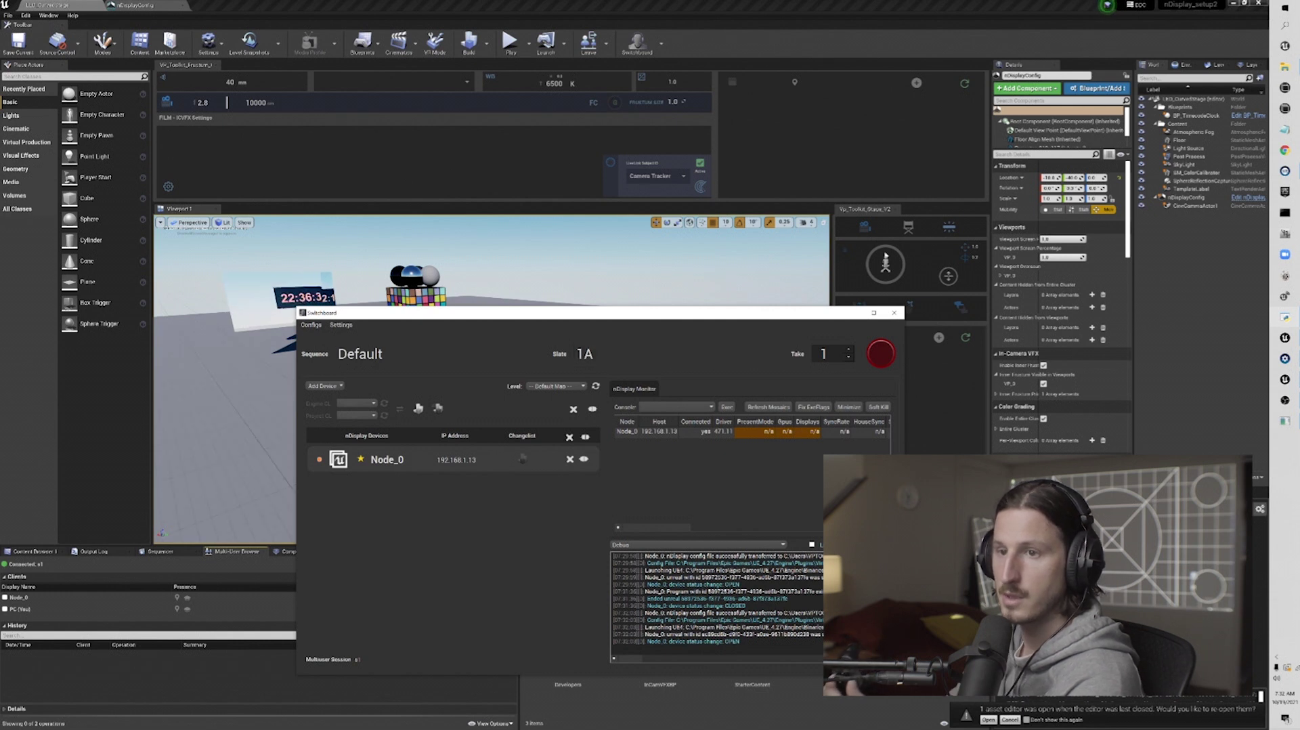
pyautogui.click(775, 15)
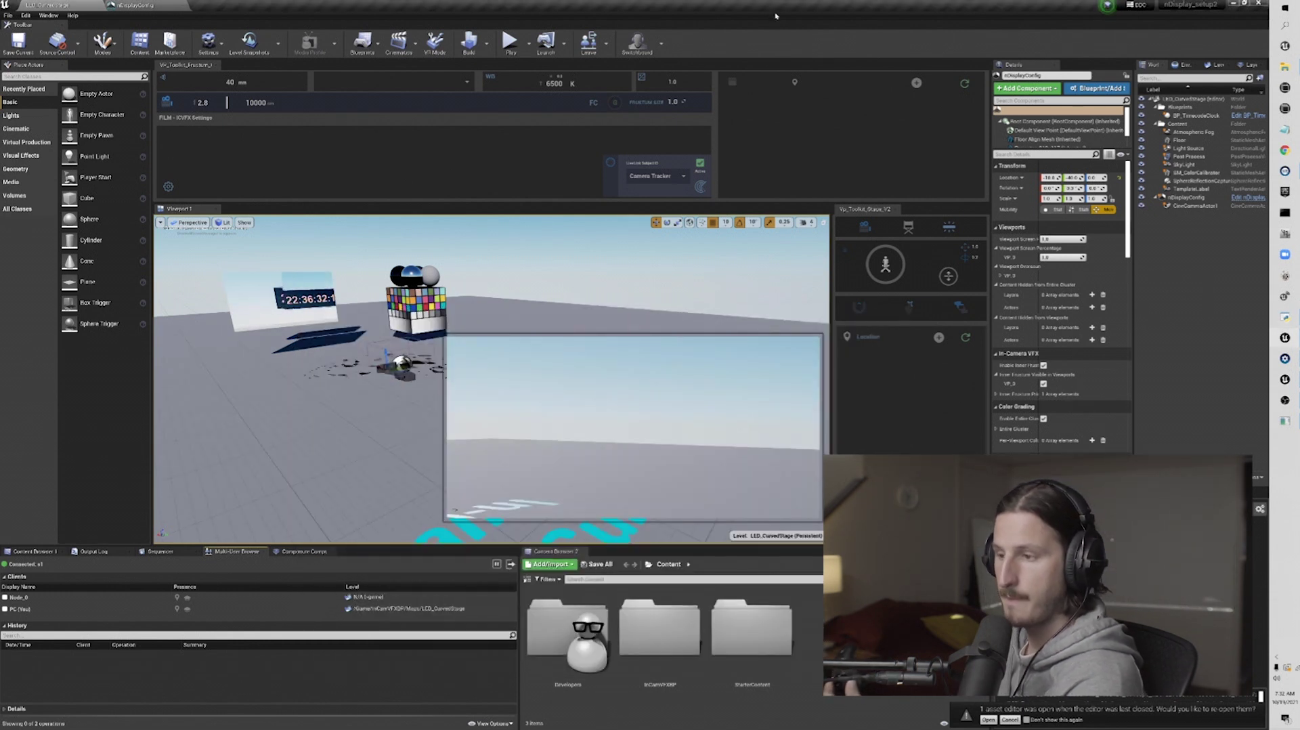